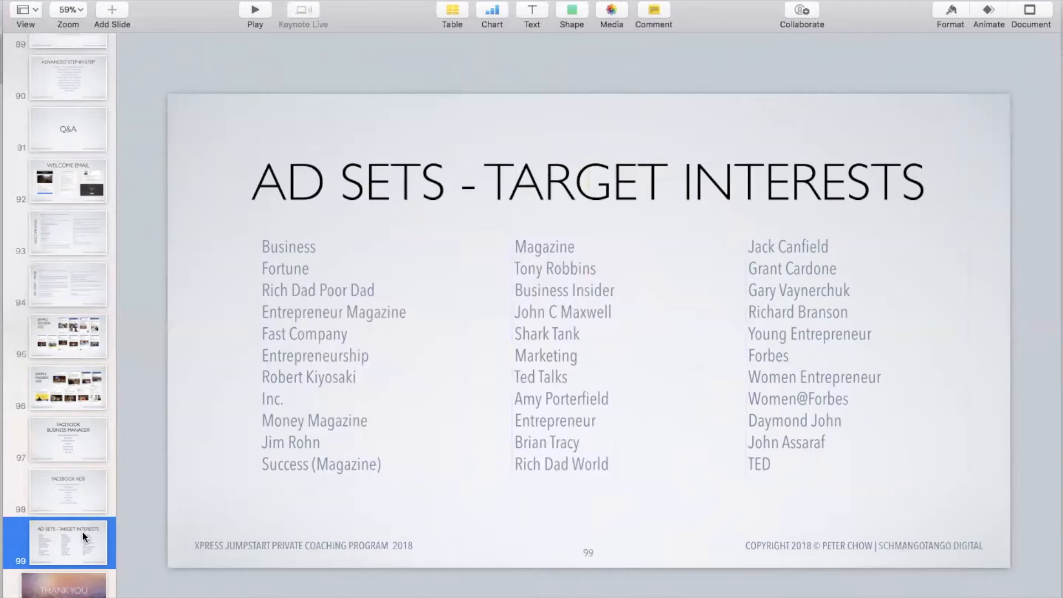
Switch to the Pages document with the ad copy, widen its window and go to the start of Facebook Ads Copy A.
{"action": "key", "text": "super+Tab"}
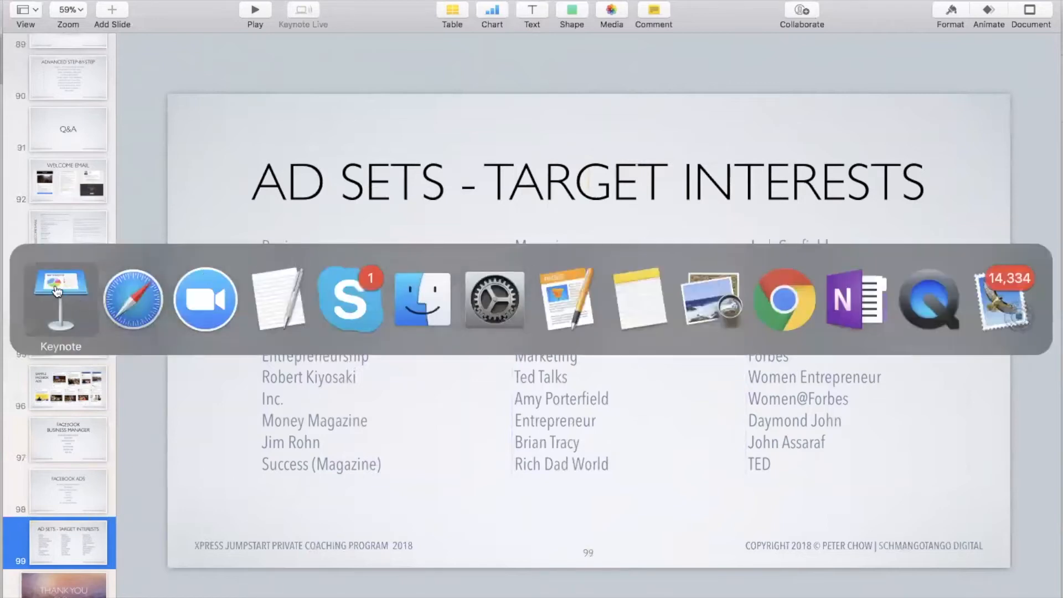
{"action": "left_click", "coordinate": [565, 304]}
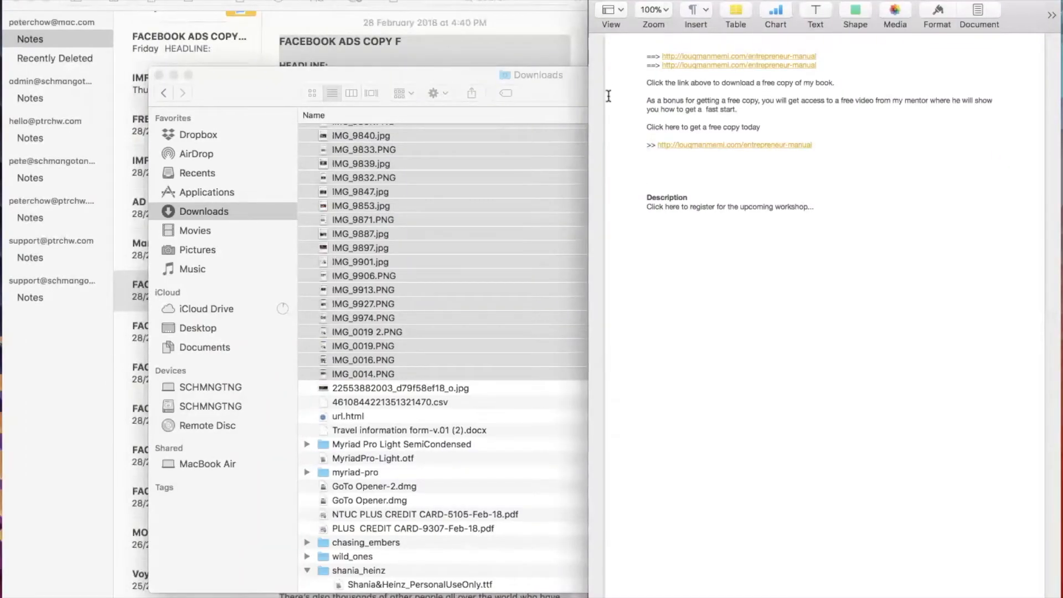
{"action": "left_click_drag", "start_coordinate": [585, 113], "coordinate": [278, 113]}
{"action": "scroll", "coordinate": [643, 193], "scroll_direction": "down", "scroll_amount": 10}
{"action": "scroll", "coordinate": [645, 190], "scroll_direction": "up", "scroll_amount": 20}
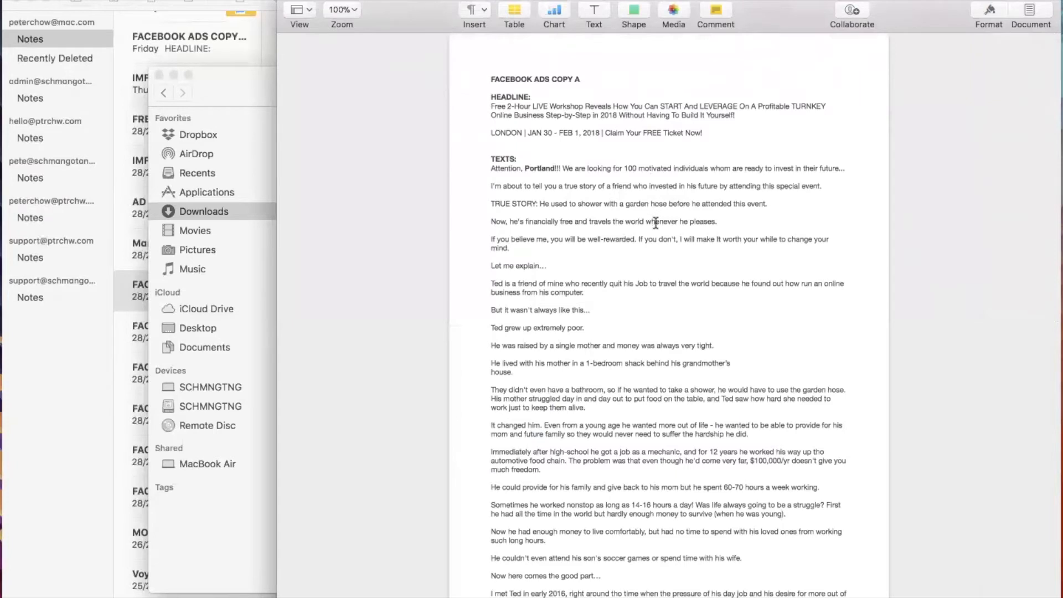
Review the headline and body text of Facebook Ads Copy A through to its closing call to action.
{"action": "left_click_drag", "start_coordinate": [484, 105], "coordinate": [732, 148]}
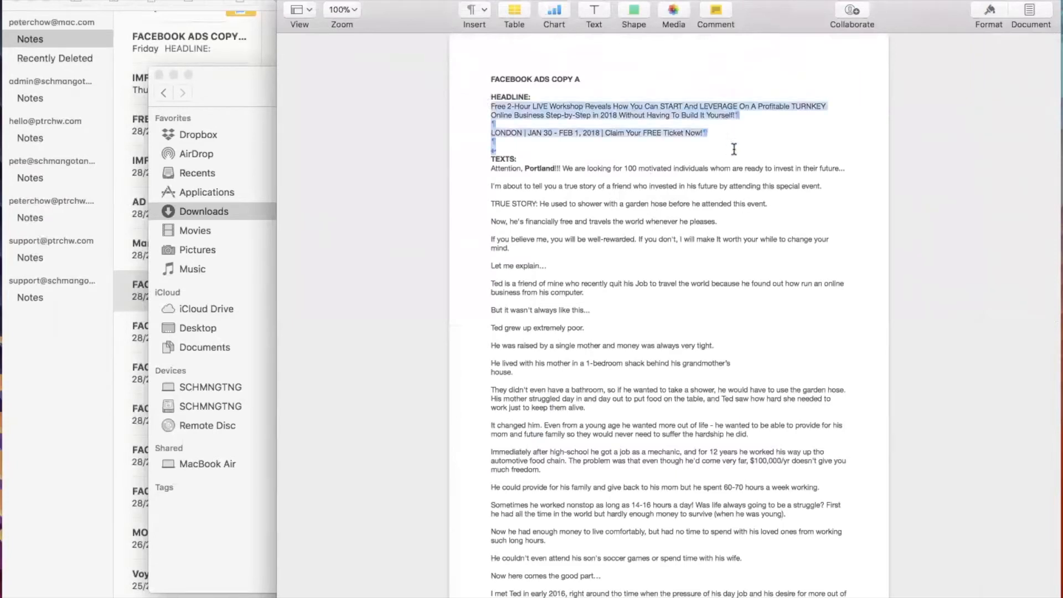
{"action": "left_click_drag", "start_coordinate": [482, 166], "coordinate": [756, 505]}
{"action": "scroll", "coordinate": [675, 278], "scroll_direction": "down", "scroll_amount": 1}
{"action": "scroll", "coordinate": [675, 278], "scroll_direction": "down", "scroll_amount": 20}
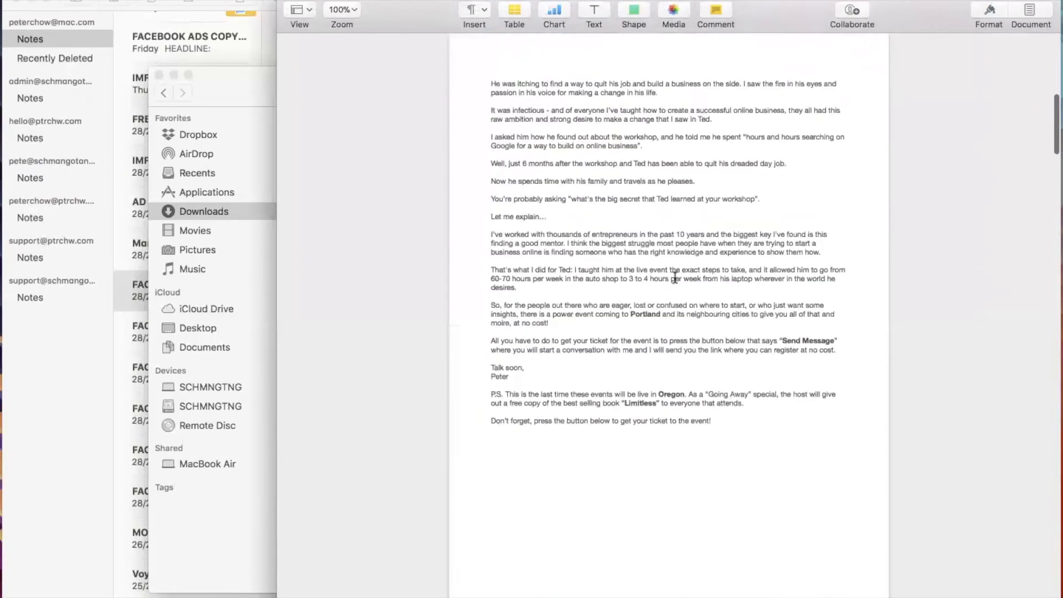
{"action": "scroll", "coordinate": [676, 278], "scroll_direction": "up", "scroll_amount": 5}
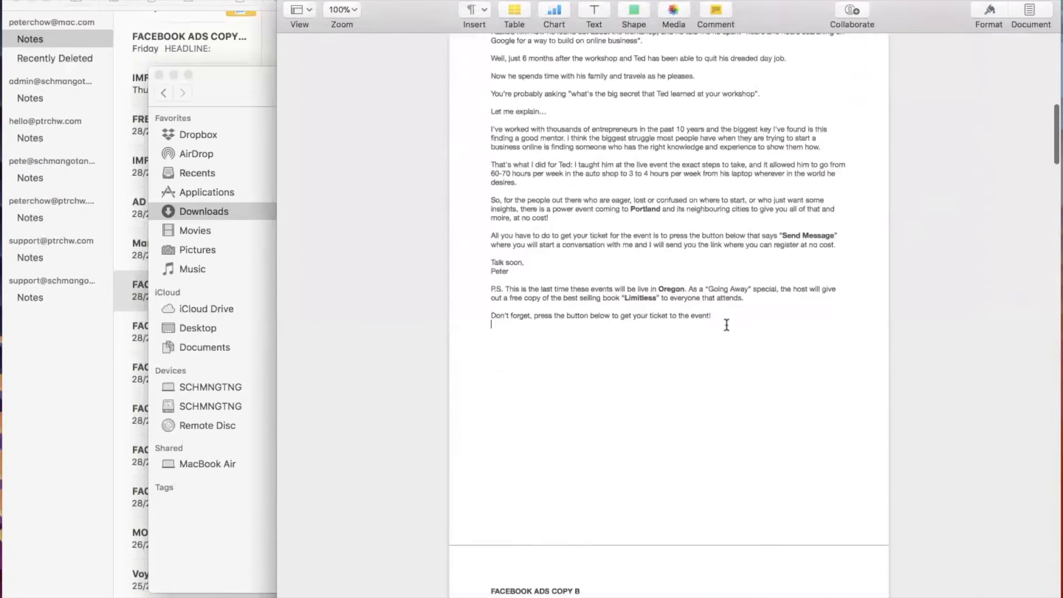
{"action": "left_click_drag", "start_coordinate": [715, 317], "coordinate": [525, 174]}
Read through Facebook Ads Copy B and the headline and text of Facebook Ads Copy C - MOBE Version.
{"action": "scroll", "coordinate": [631, 285], "scroll_direction": "down", "scroll_amount": 15}
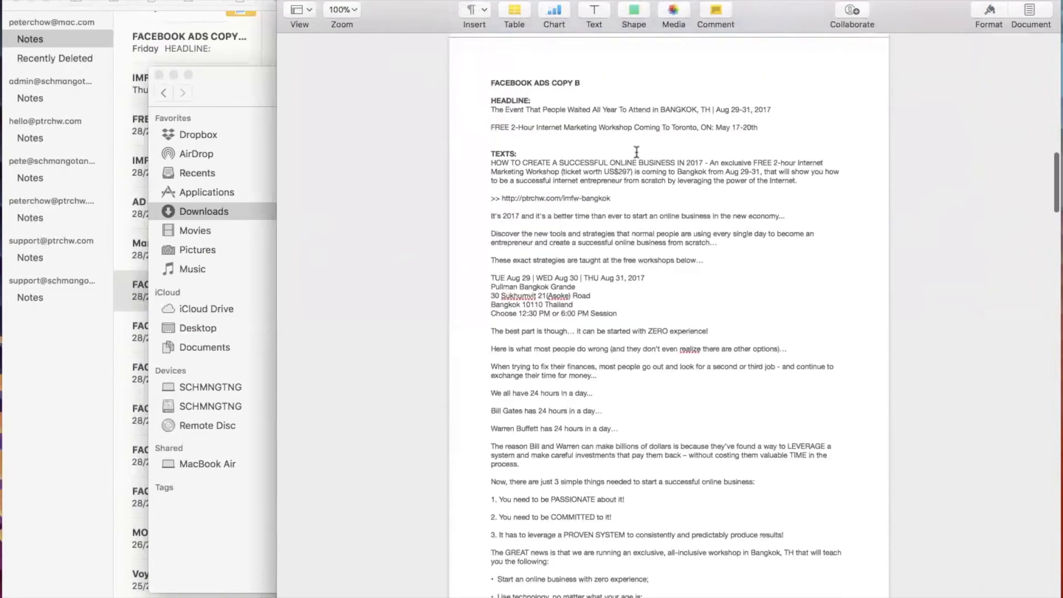
{"action": "scroll", "coordinate": [609, 262], "scroll_direction": "down", "scroll_amount": 15}
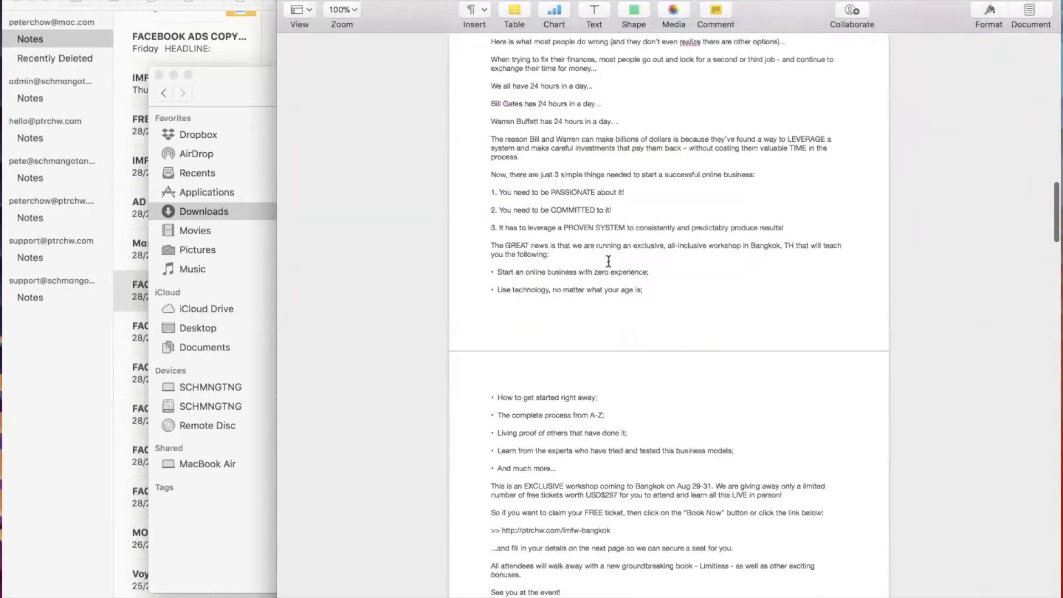
{"action": "scroll", "coordinate": [609, 262], "scroll_direction": "down", "scroll_amount": 5}
{"action": "scroll", "coordinate": [739, 226], "scroll_direction": "up", "scroll_amount": 8}
{"action": "scroll", "coordinate": [739, 226], "scroll_direction": "down", "scroll_amount": 10}
{"action": "left_click_drag", "start_coordinate": [652, 231], "coordinate": [778, 456]}
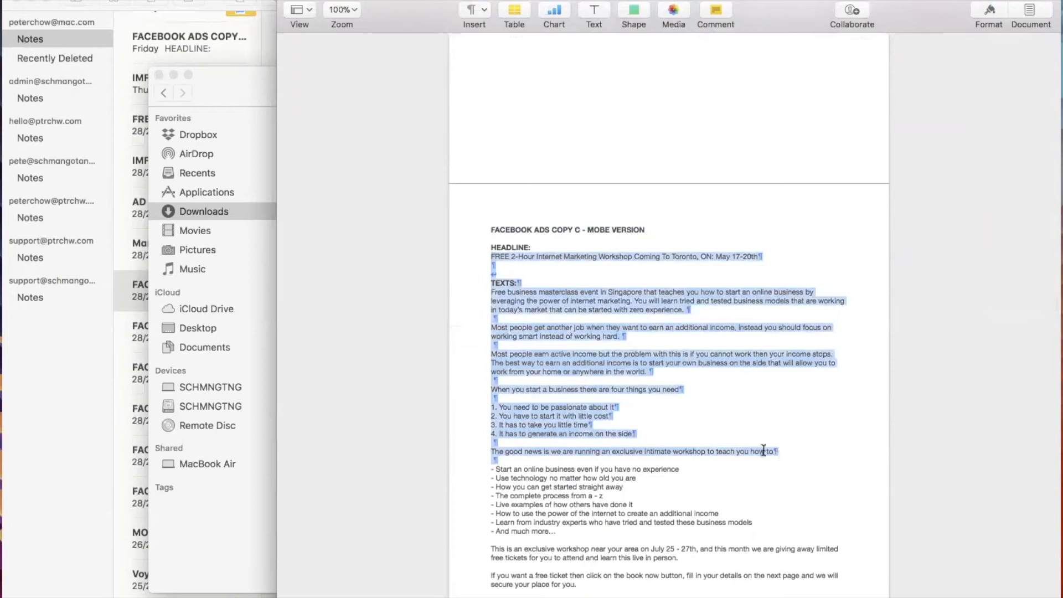
{"action": "scroll", "coordinate": [758, 442], "scroll_direction": "down", "scroll_amount": 5}
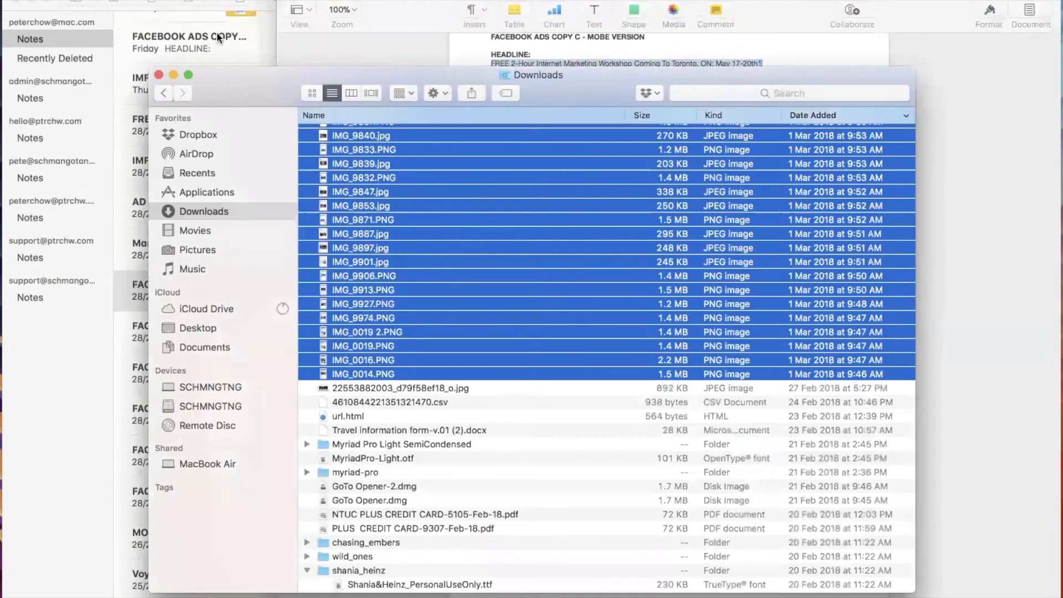
View the Facebook Ads Copy F note in a widened Notes window and return to the Keynote presentation.
{"action": "left_click", "coordinate": [264, 30]}
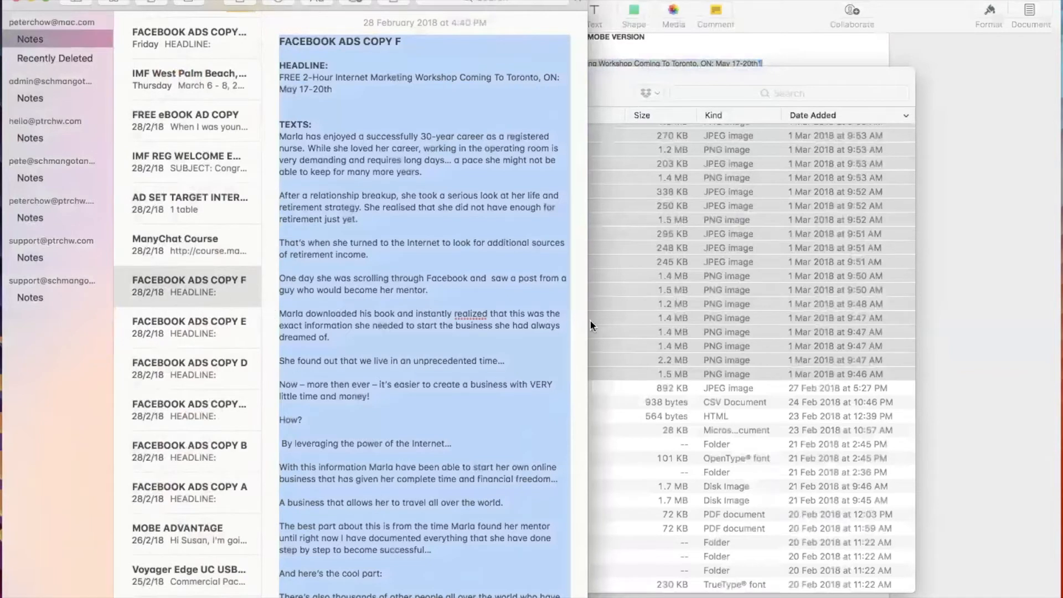
{"action": "left_click_drag", "start_coordinate": [589, 321], "coordinate": [636, 328]}
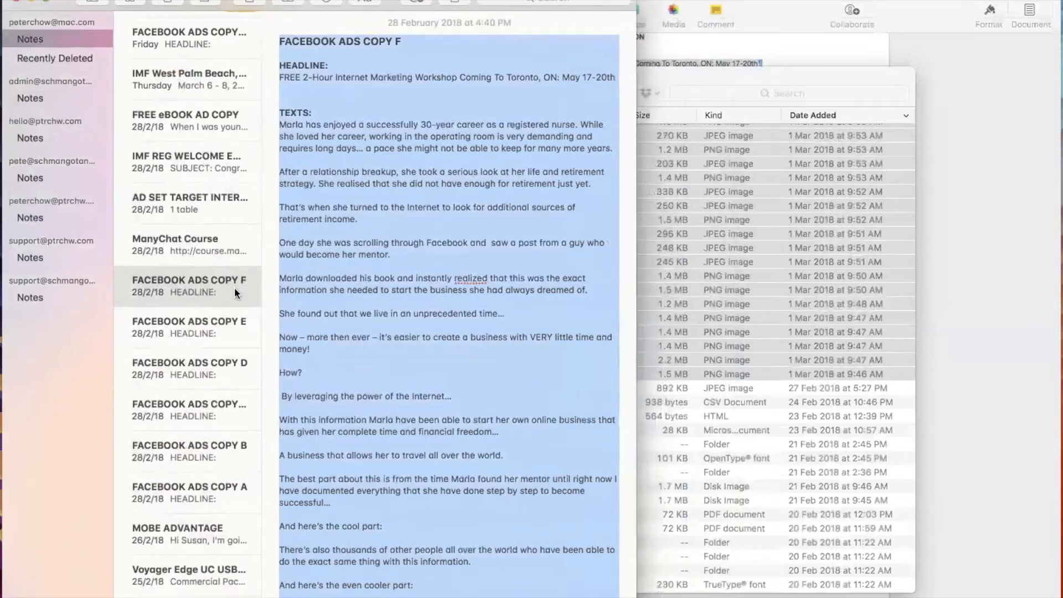
{"action": "key", "text": "super+Tab"}
{"action": "key", "text": "super+Tab"}
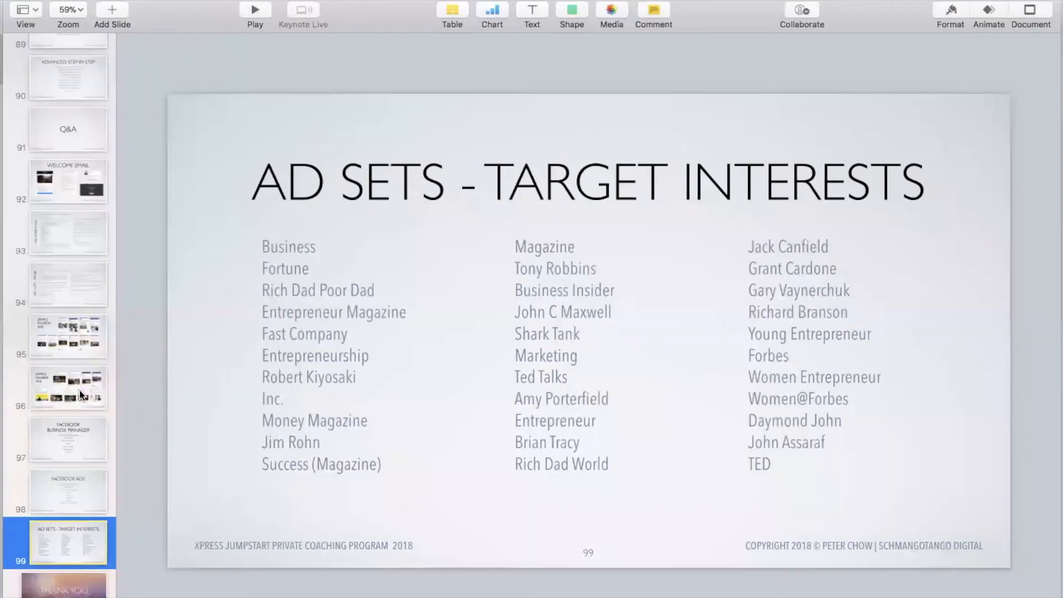
Examine the sample Facebook ads on slides 96 and 95, and show the Facebook Business Manager slide 97.
{"action": "left_click", "coordinate": [82, 397]}
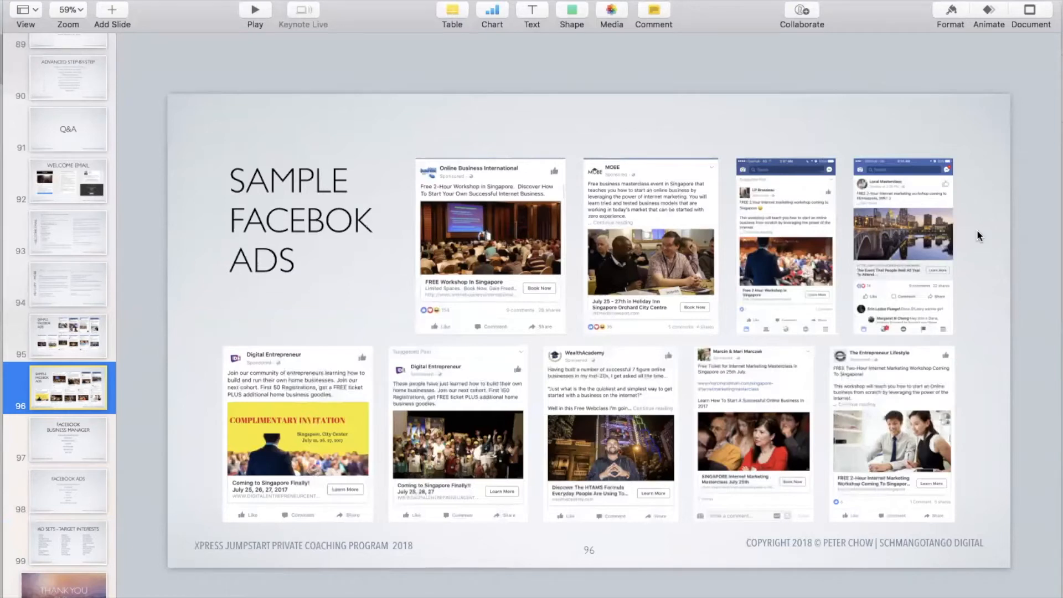
{"action": "left_click", "coordinate": [67, 341]}
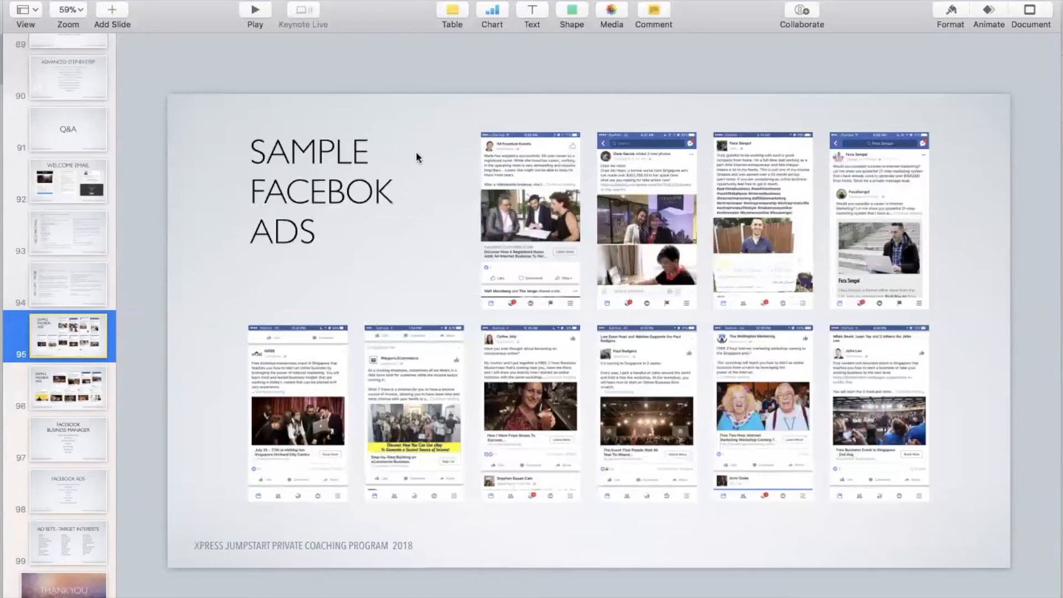
{"action": "left_click", "coordinate": [664, 181]}
{"action": "left_click", "coordinate": [776, 169], "text": "shift"}
{"action": "left_click", "coordinate": [884, 166], "text": "shift"}
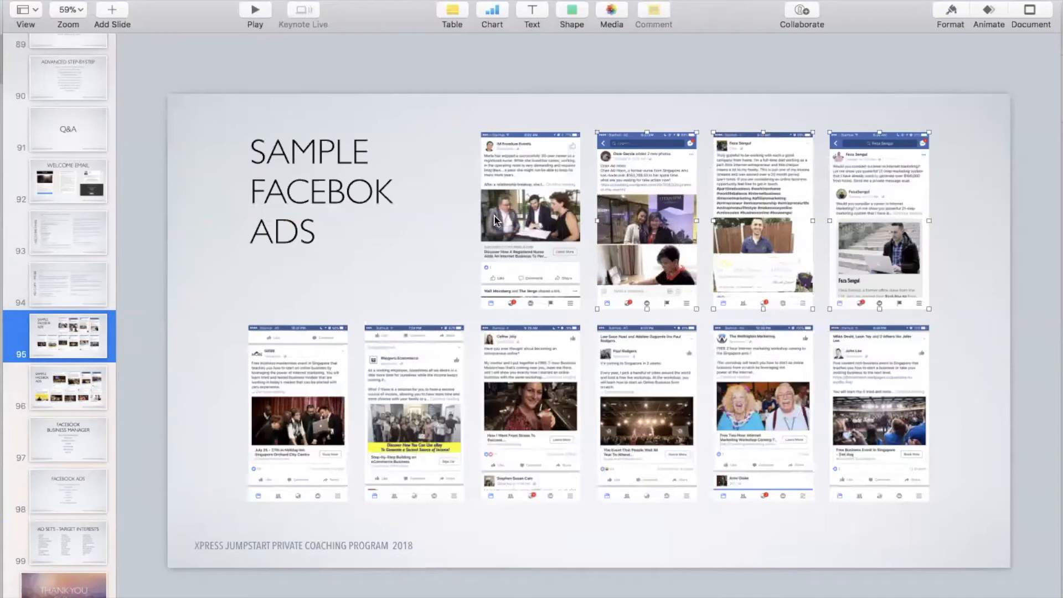
{"action": "left_click", "coordinate": [192, 330]}
{"action": "left_click", "coordinate": [78, 450]}
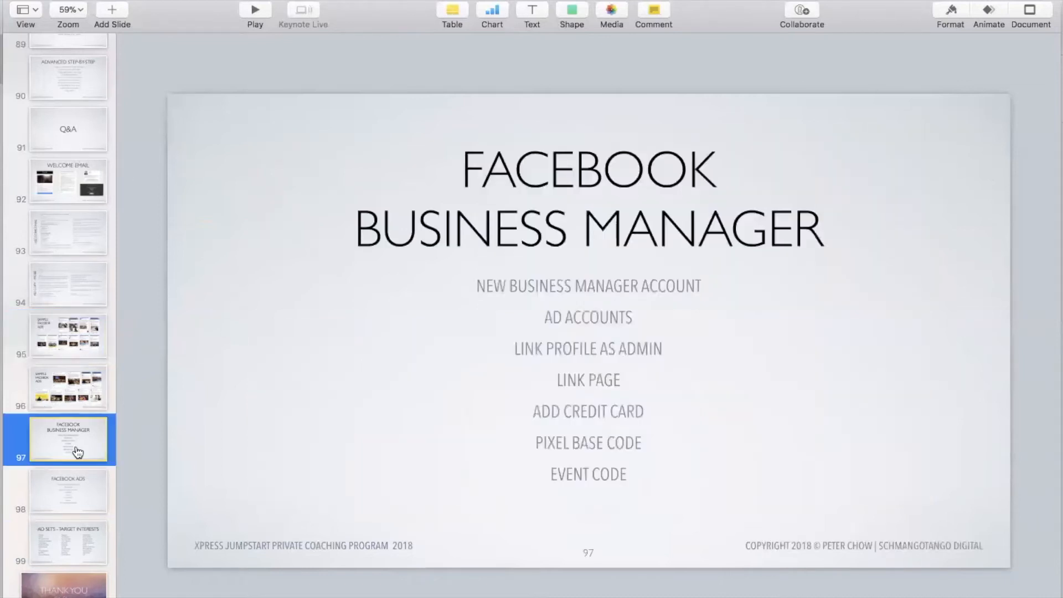
Switch to Safari and reposition its window so that the address bar is fully visible.
{"action": "key", "text": "super+Tab"}
{"action": "left_click", "coordinate": [355, 303]}
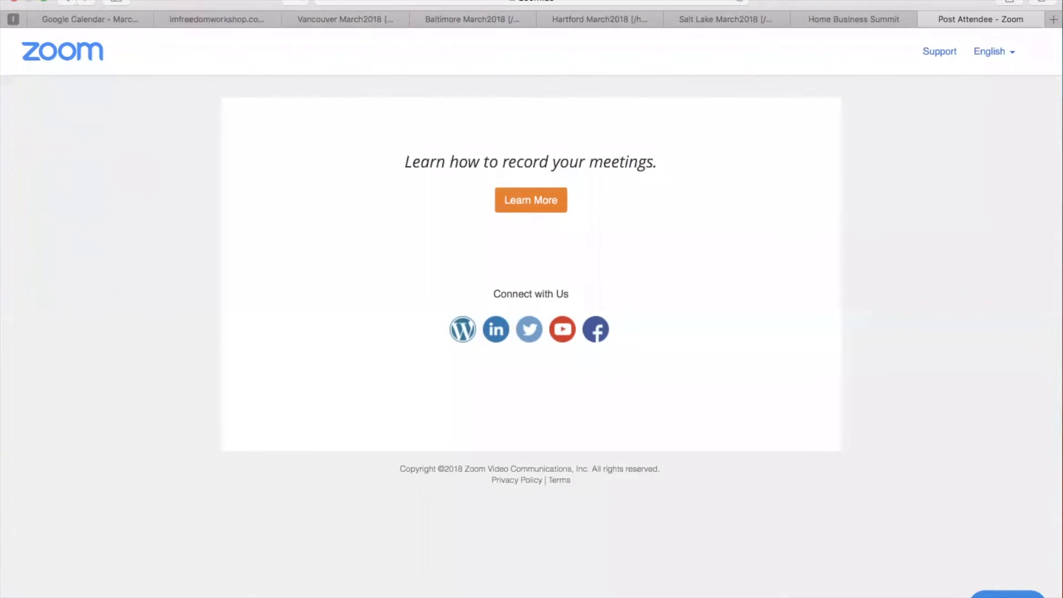
{"action": "left_click_drag", "start_coordinate": [29, 597], "coordinate": [48, 558]}
{"action": "left_click_drag", "start_coordinate": [842, 3], "coordinate": [832, 49]}
Load business.facebook.com in a new browser tab.
{"action": "left_click", "coordinate": [441, 26]}
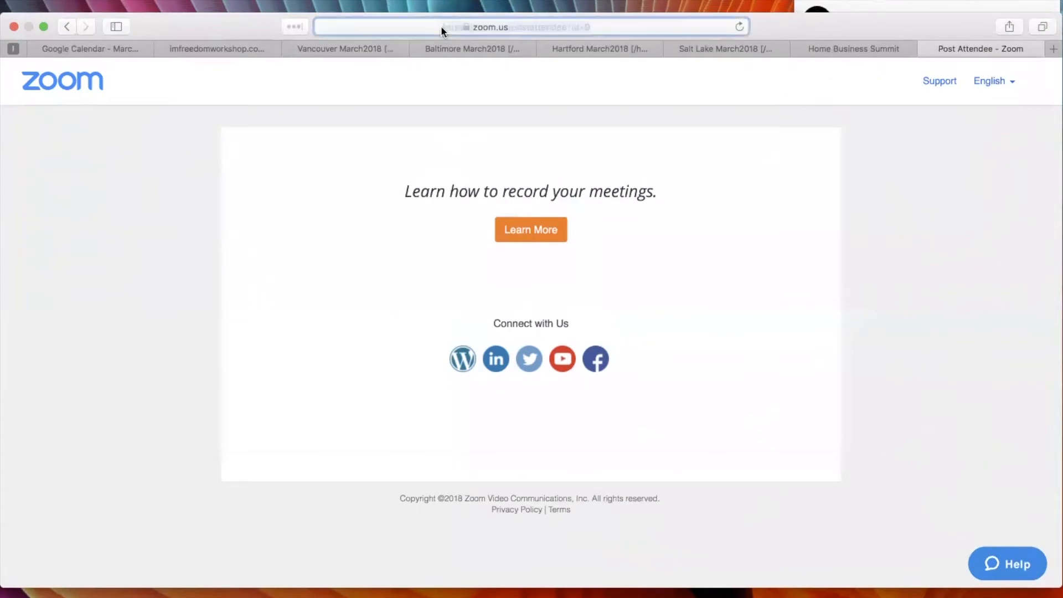
{"action": "key", "text": "super+t"}
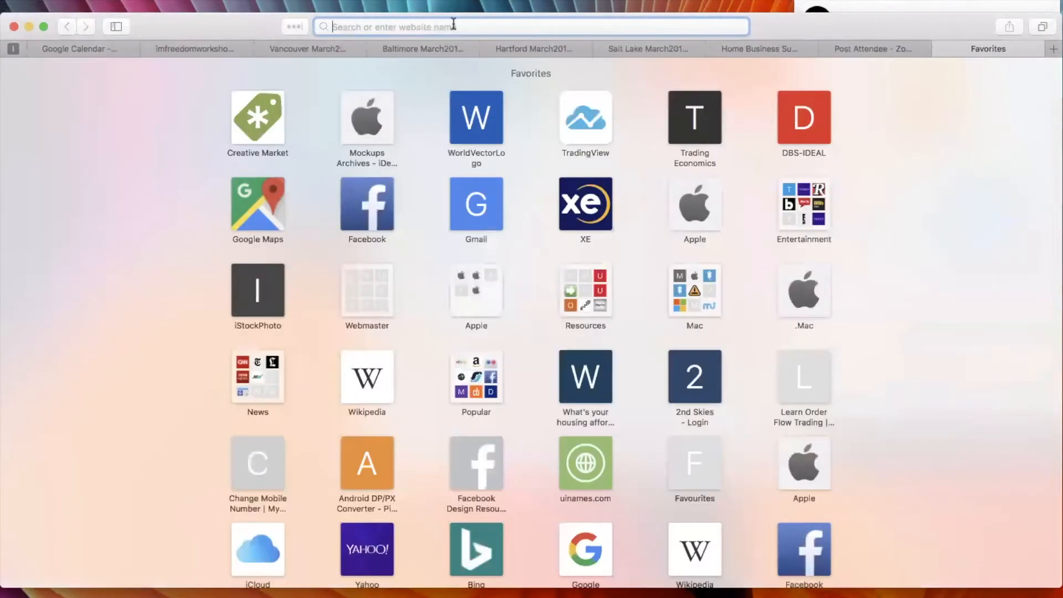
{"action": "type", "text": "business."}
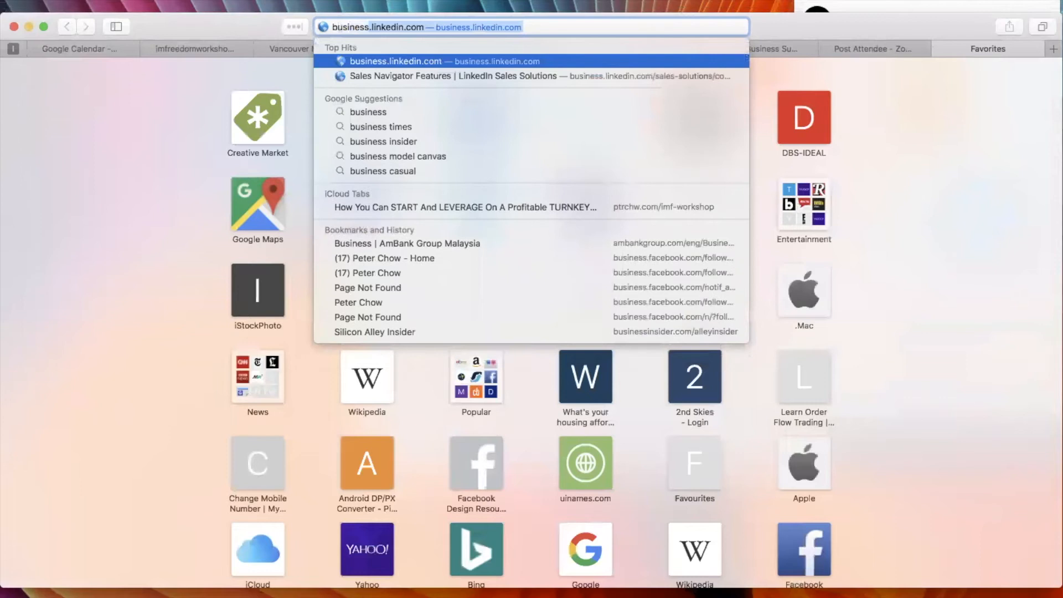
{"action": "type", "text": "facebook.com"}
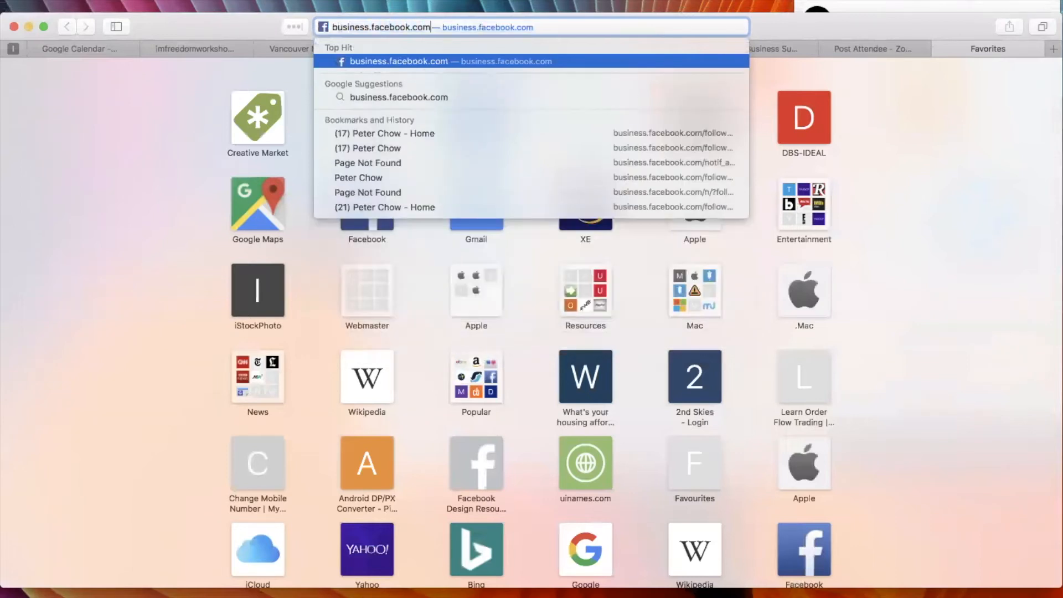
{"action": "key", "text": "Return"}
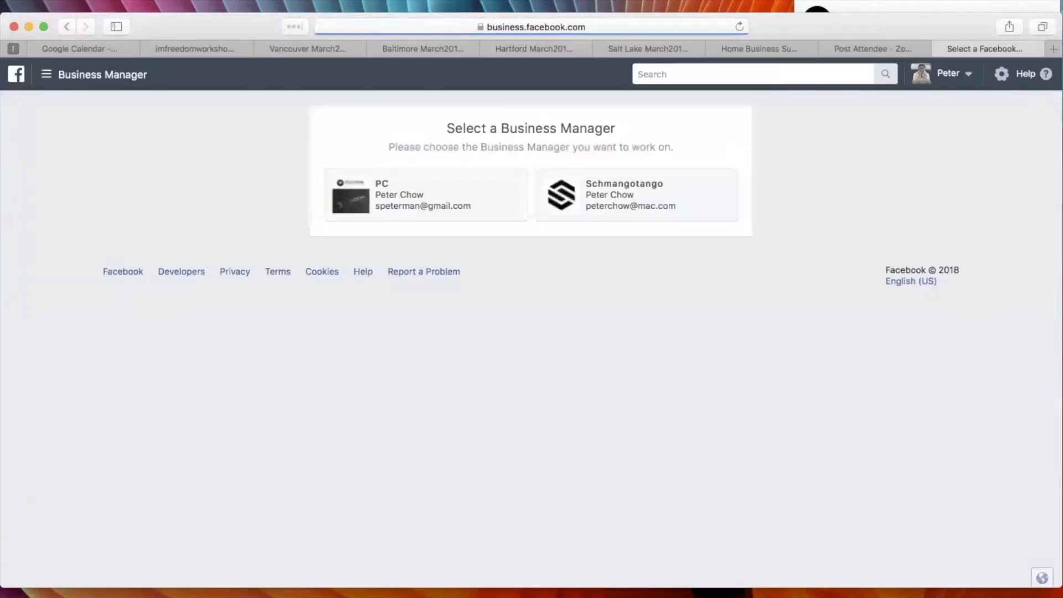
Log out of Facebook, start creating a Business Manager account and log back in with the prefilled credentials.
{"action": "left_click", "coordinate": [967, 74]}
{"action": "left_click", "coordinate": [956, 106]}
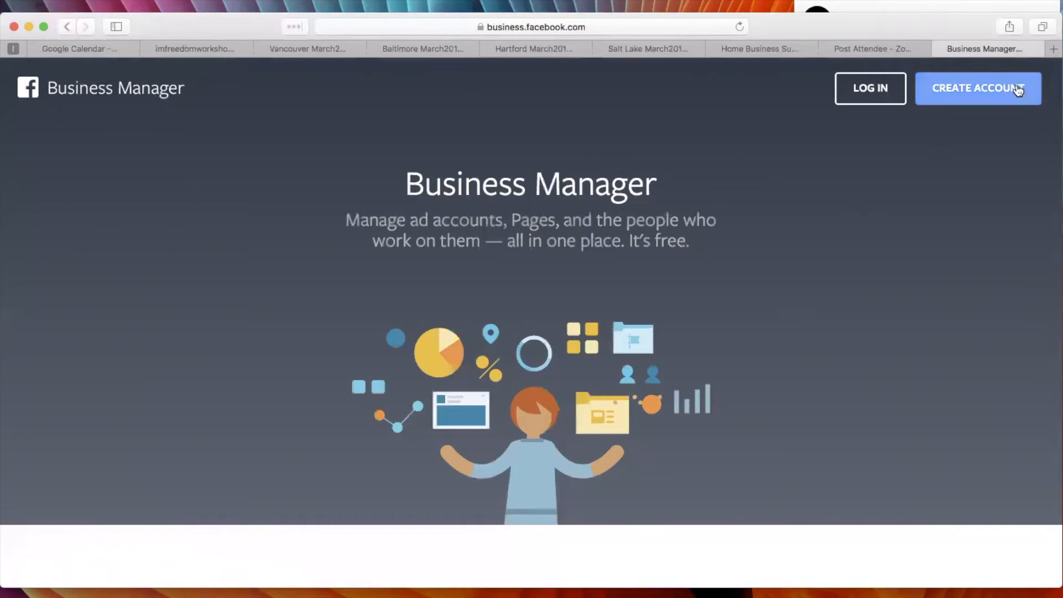
{"action": "left_click", "coordinate": [997, 90]}
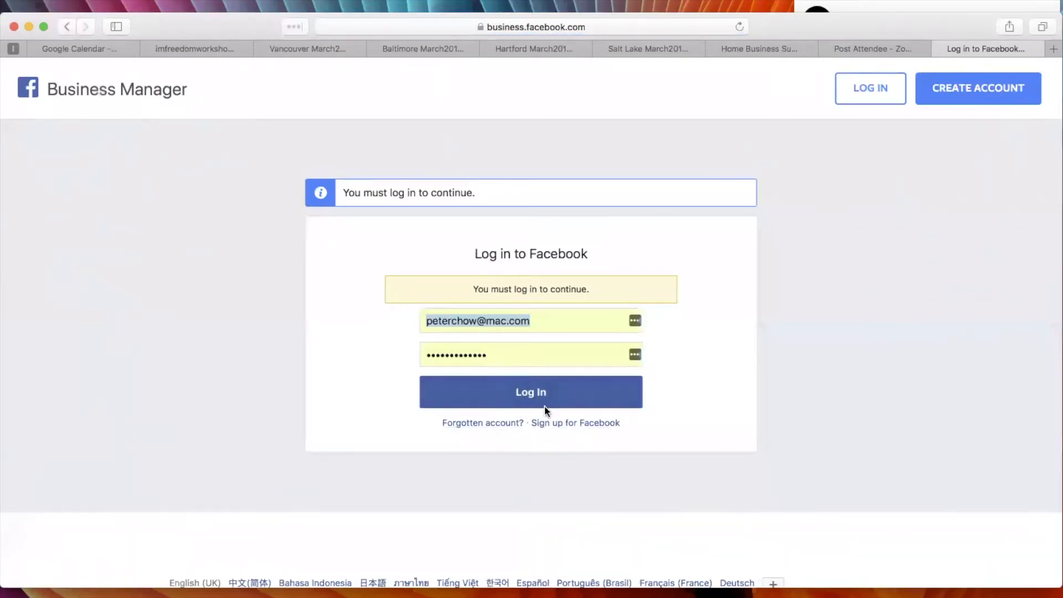
{"action": "left_click", "coordinate": [530, 394]}
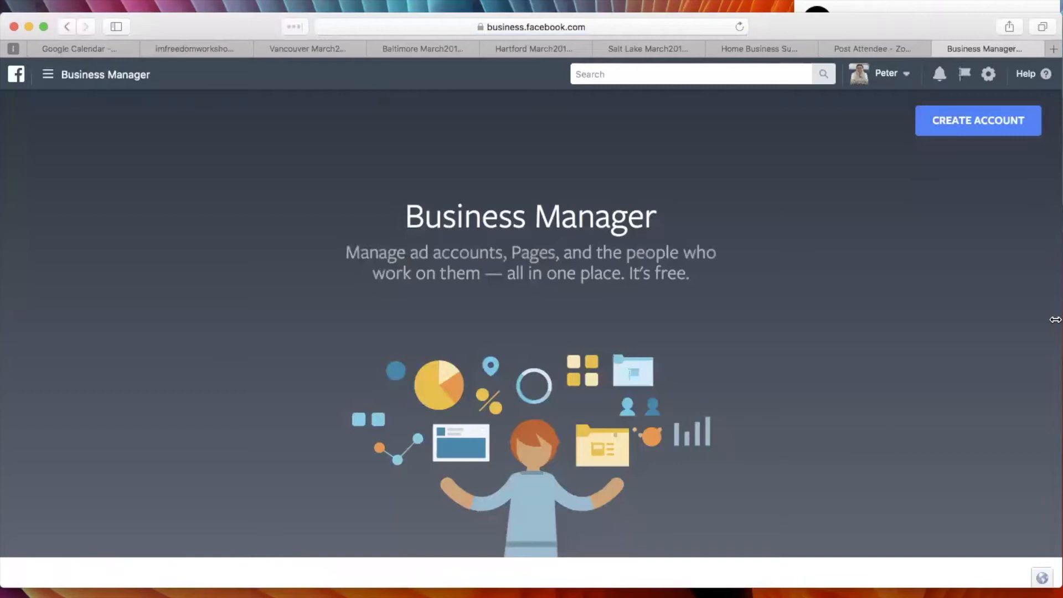
Inspect the business name field in the Business Manager account creation form and close the form without submitting it.
{"action": "left_click", "coordinate": [996, 124]}
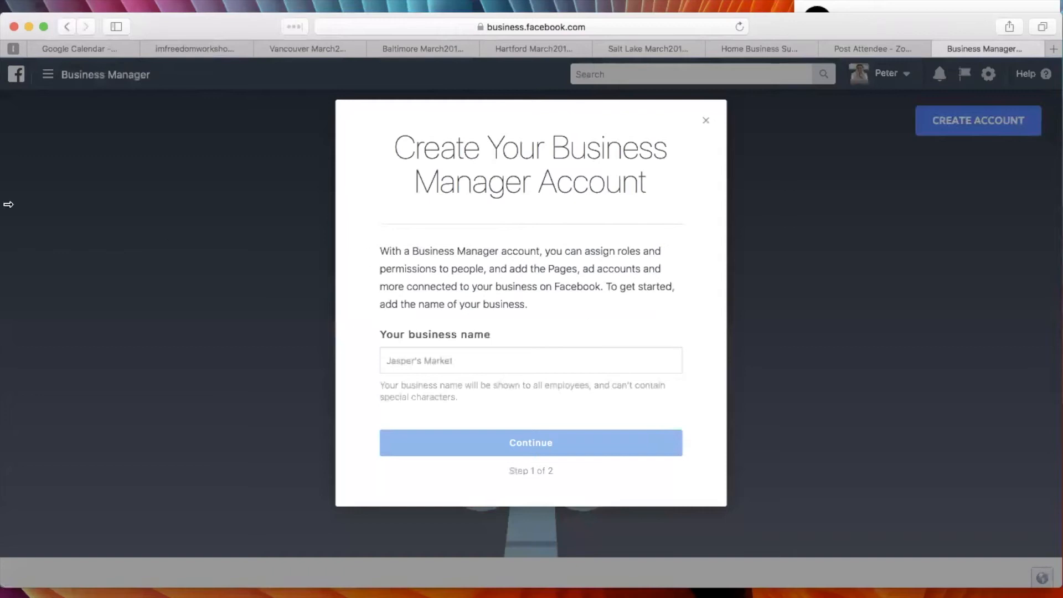
{"action": "left_click", "coordinate": [397, 361]}
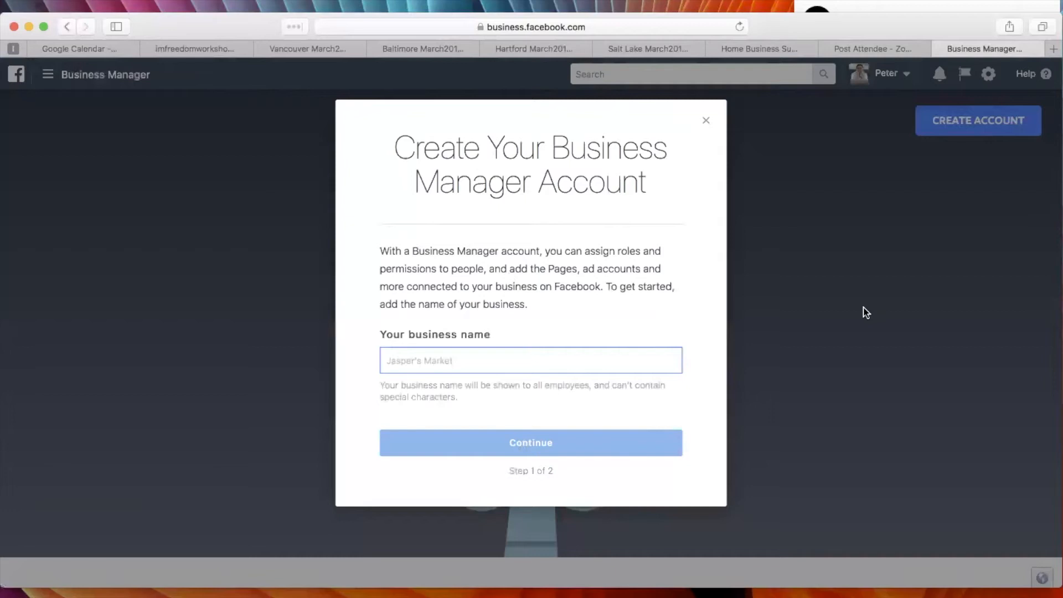
{"action": "left_click", "coordinate": [706, 123]}
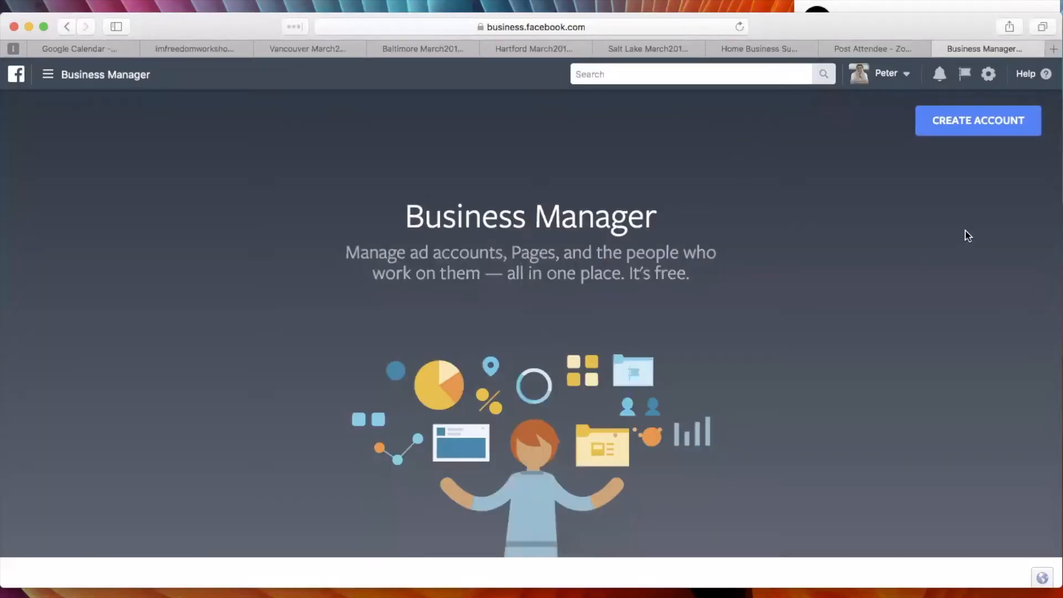
Switch from the personal ad account to the Schmangotango Business Manager and review the list of available accounts.
{"action": "left_click", "coordinate": [904, 74]}
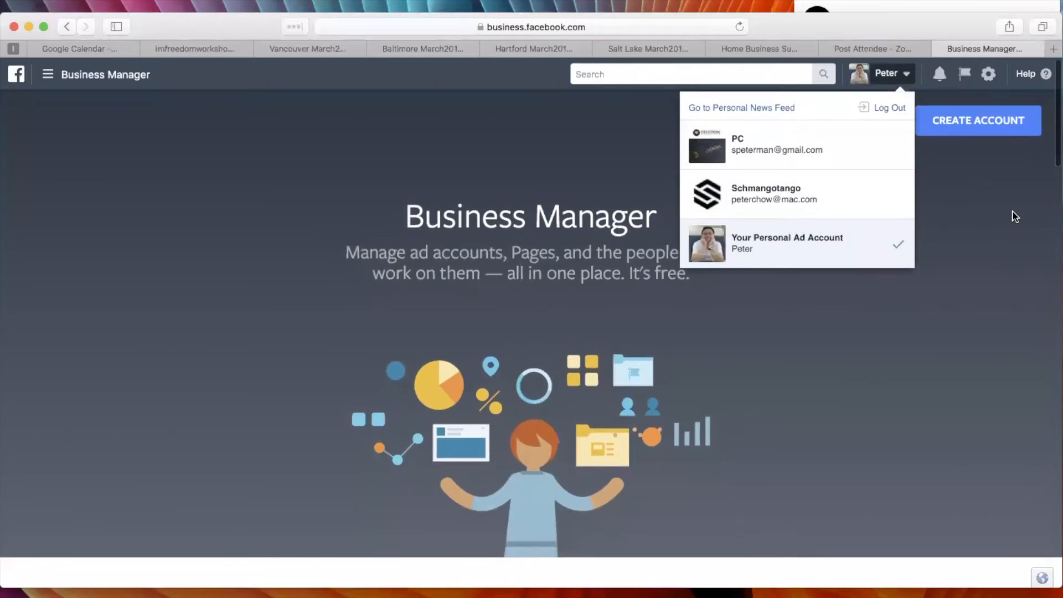
{"action": "left_click", "coordinate": [980, 193]}
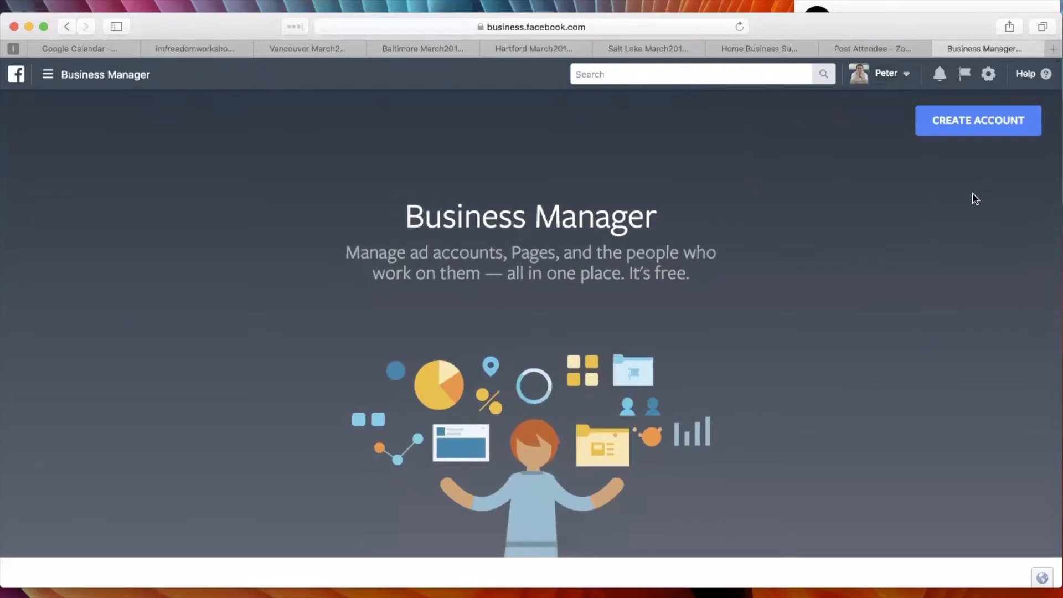
{"action": "left_click", "coordinate": [900, 74]}
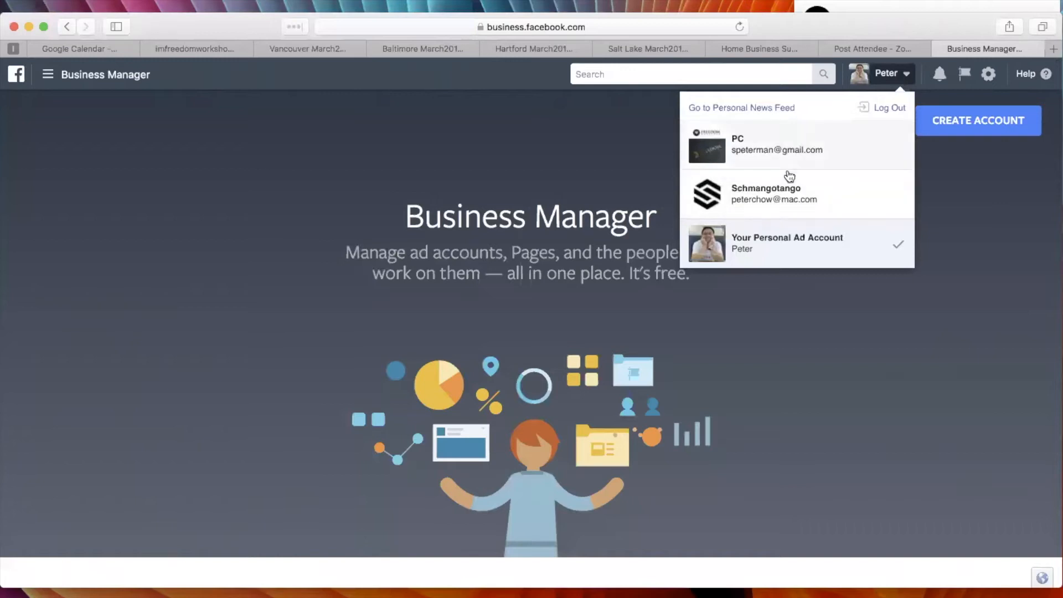
{"action": "left_click", "coordinate": [745, 146]}
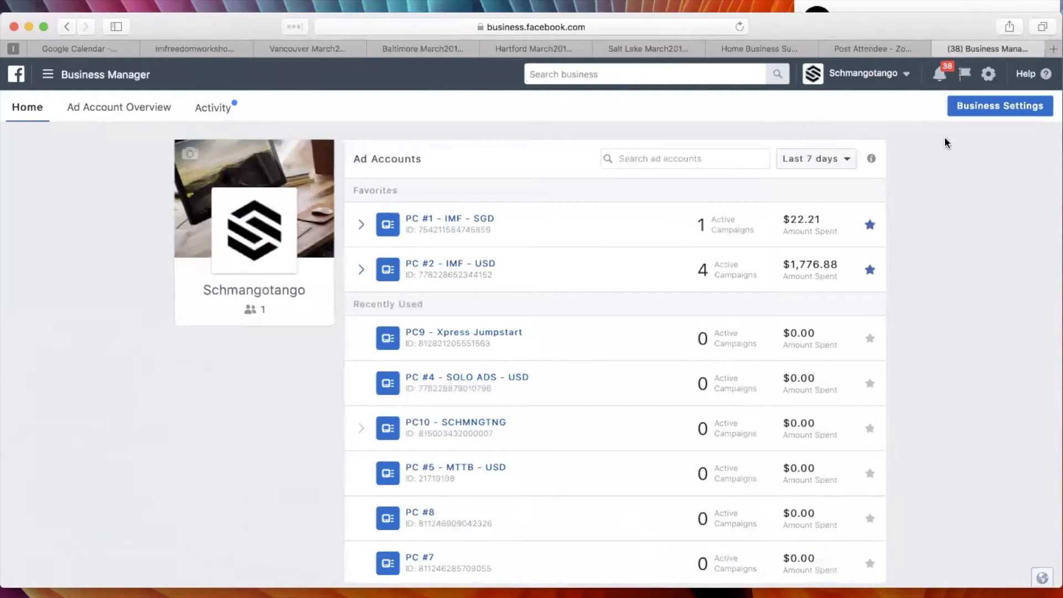
{"action": "left_click", "coordinate": [906, 74]}
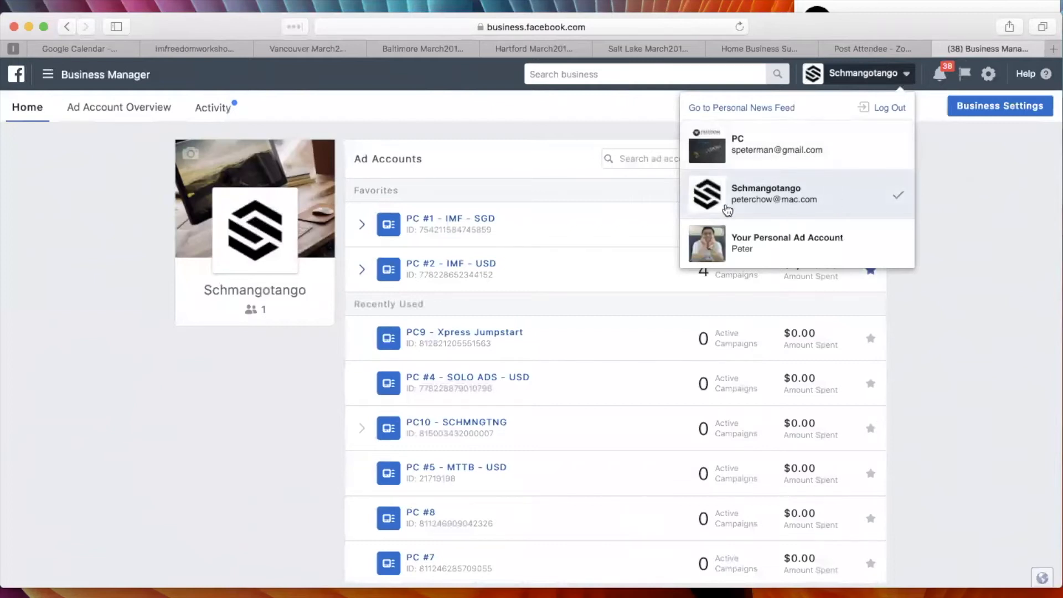
{"action": "left_click", "coordinate": [976, 206]}
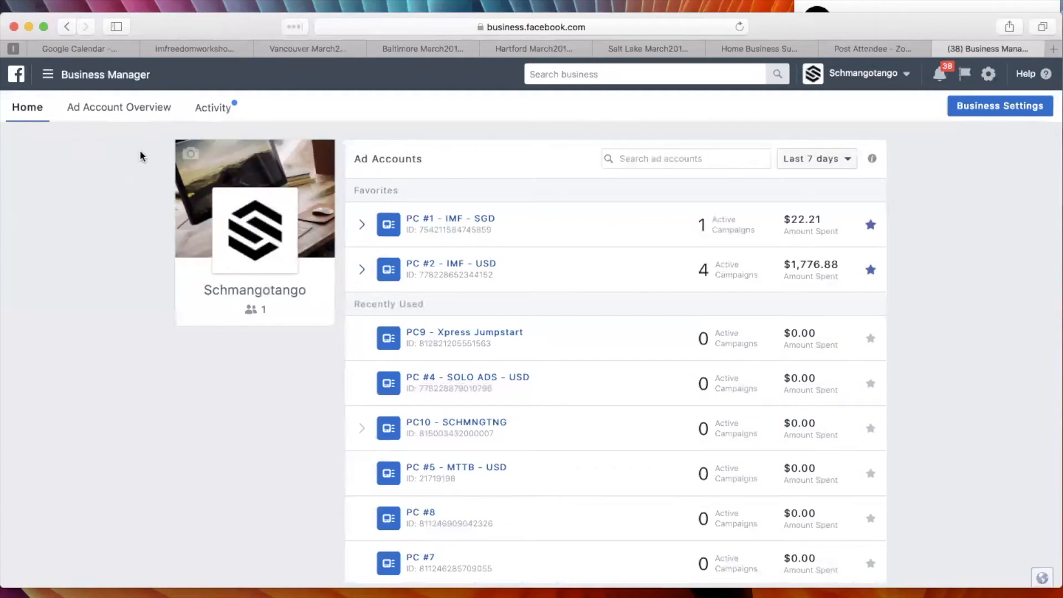
Review the ad accounts on the Schmangotango home page and the business accounts available for switching, keeping Schmangotango active.
{"action": "scroll", "coordinate": [131, 166], "scroll_direction": "down", "scroll_amount": 5}
{"action": "scroll", "coordinate": [460, 160], "scroll_direction": "up", "scroll_amount": 1}
{"action": "scroll", "coordinate": [460, 159], "scroll_direction": "up", "scroll_amount": 4}
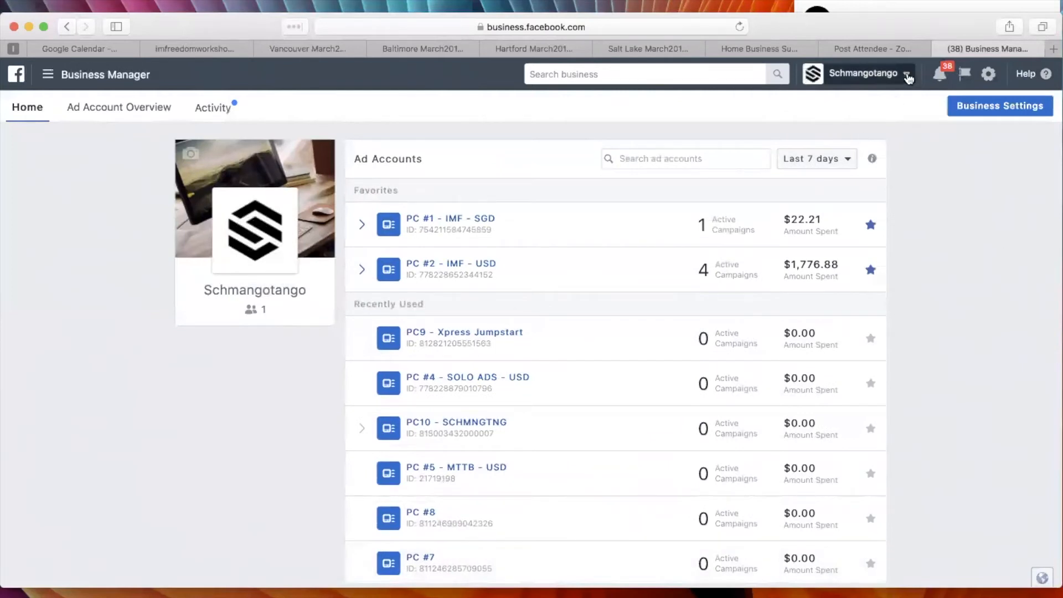
{"action": "left_click", "coordinate": [902, 76]}
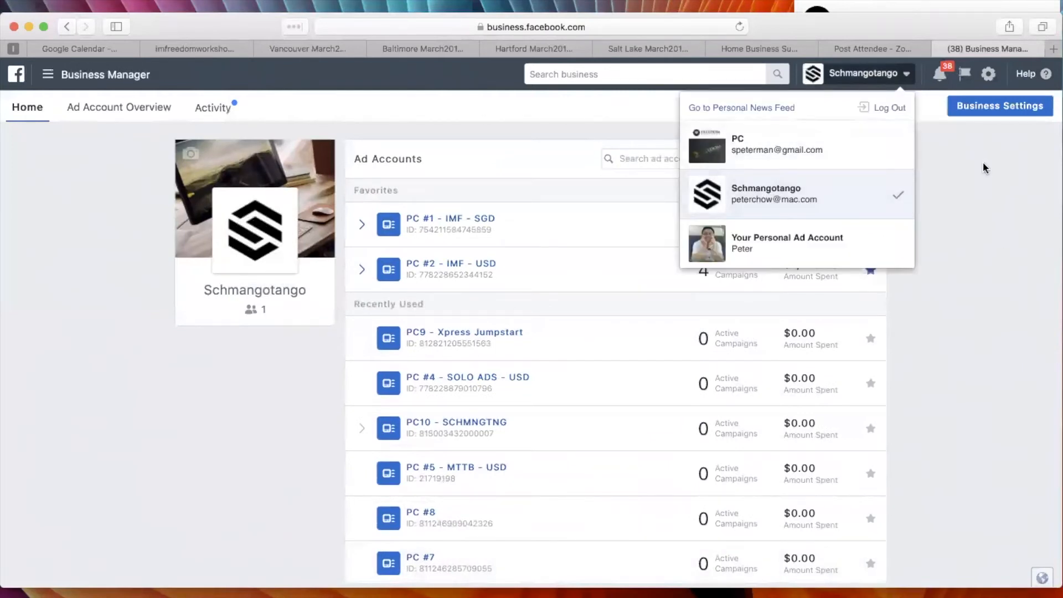
{"action": "left_click", "coordinate": [990, 187]}
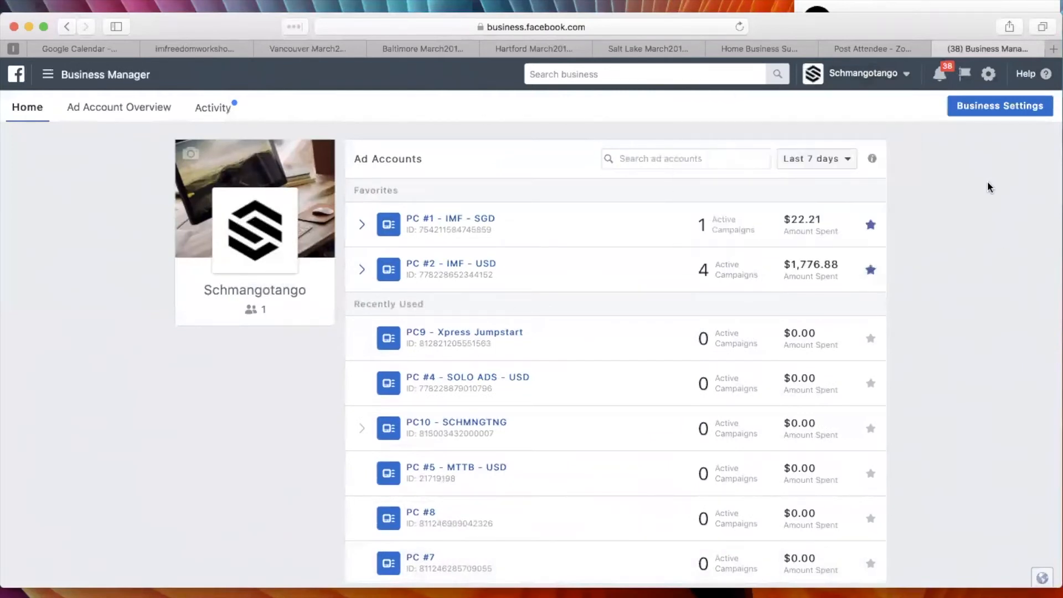
{"action": "left_click", "coordinate": [903, 76]}
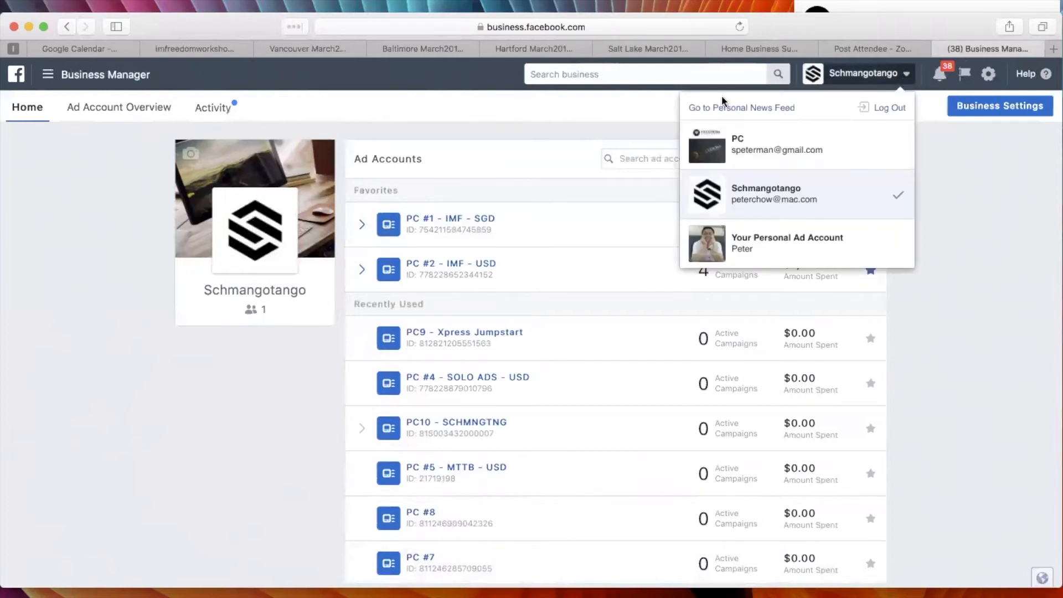
{"action": "left_click", "coordinate": [973, 195]}
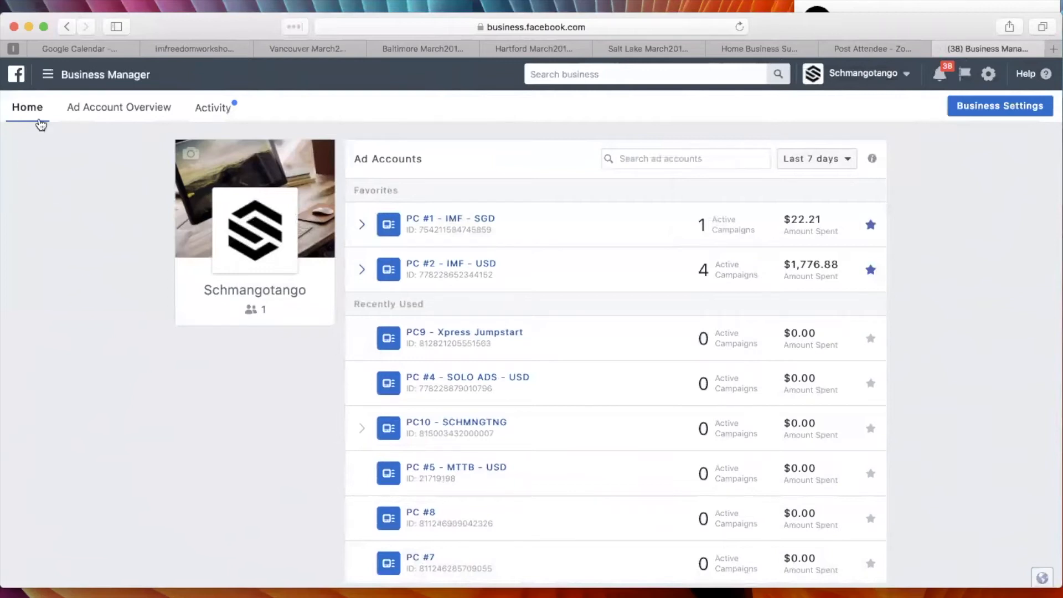
View the Ad Account Overview and examine its performance summary and the table of ad accounts.
{"action": "left_click", "coordinate": [100, 111]}
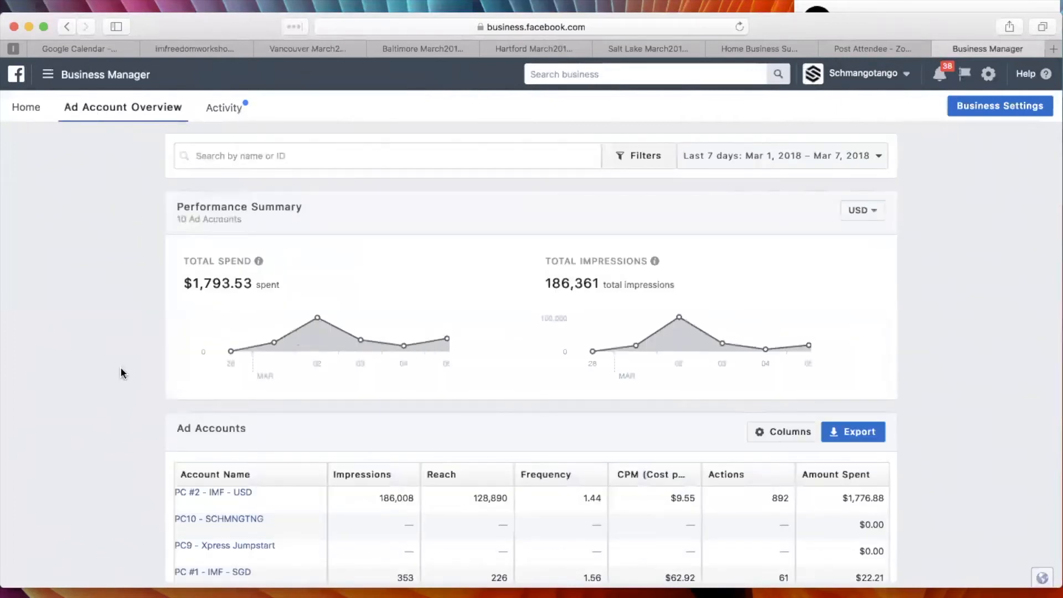
{"action": "scroll", "coordinate": [122, 368], "scroll_direction": "down", "scroll_amount": 5}
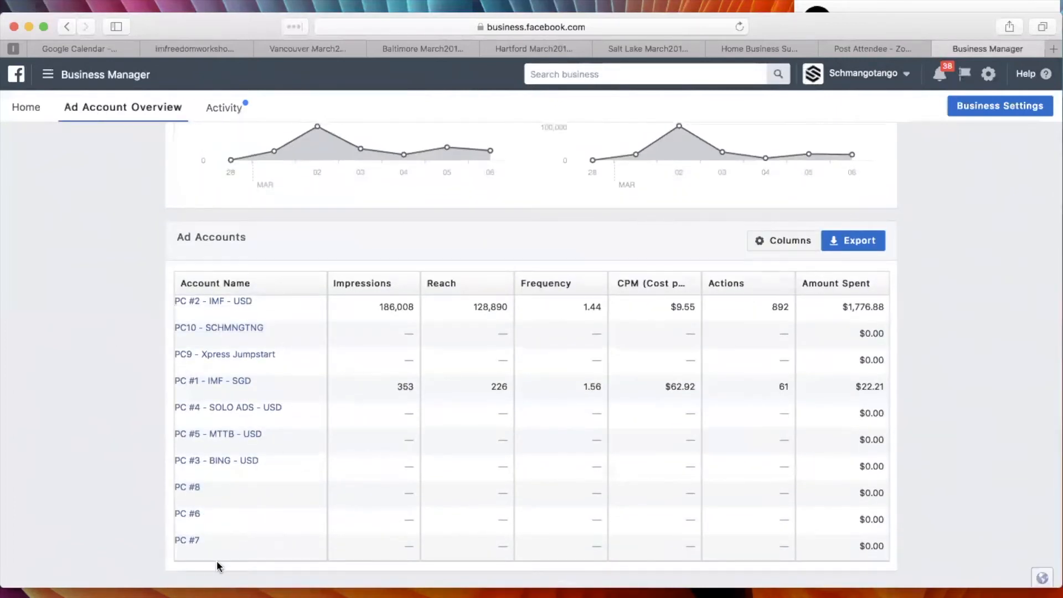
{"action": "scroll", "coordinate": [74, 293], "scroll_direction": "up", "scroll_amount": 5}
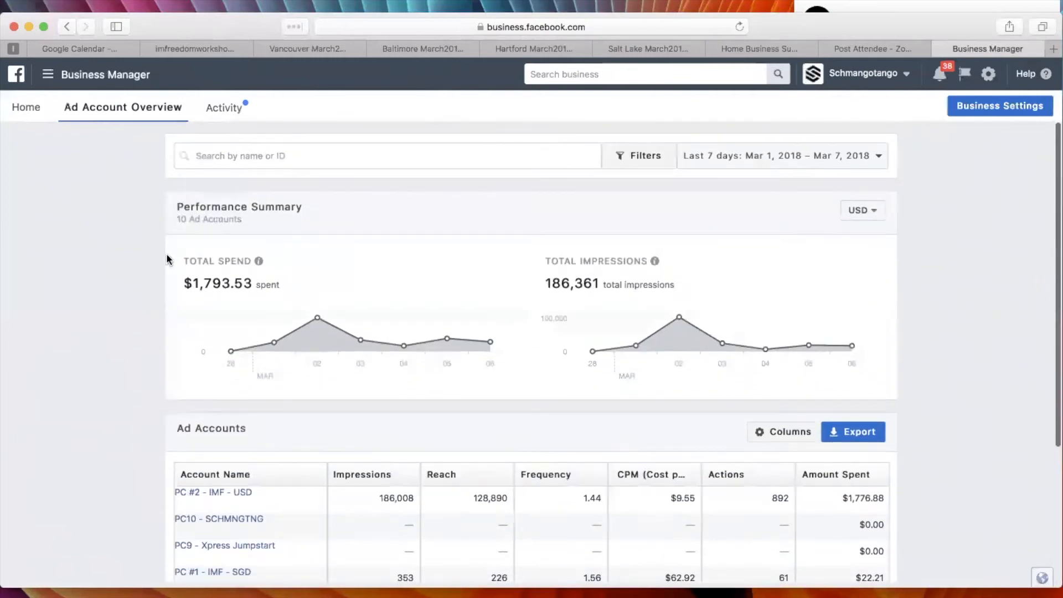
Open the Business Settings and review the Business Info details for Schmangotango.
{"action": "left_click", "coordinate": [988, 106]}
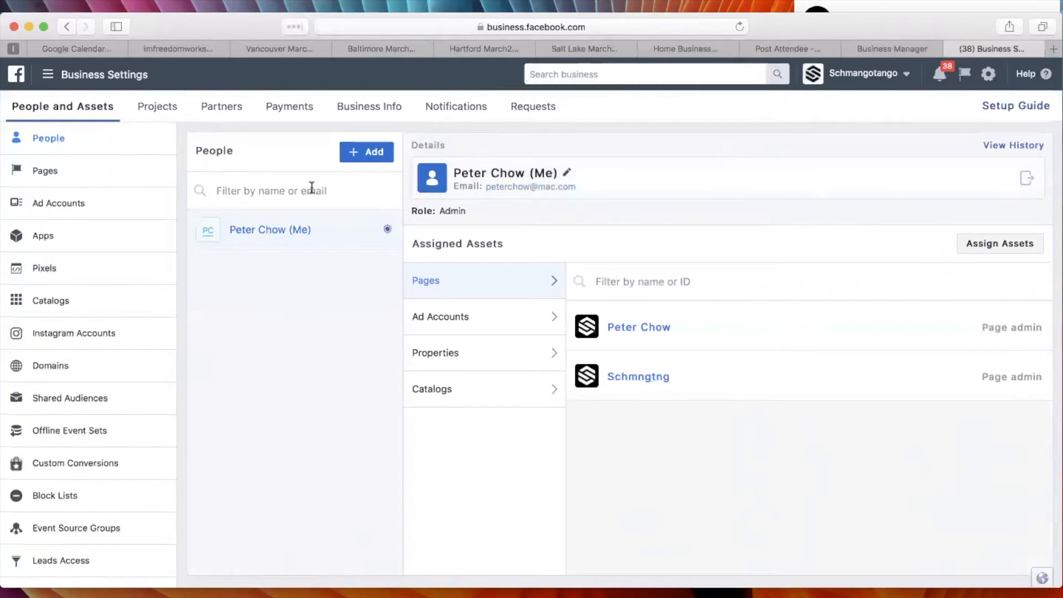
{"action": "left_click", "coordinate": [372, 108]}
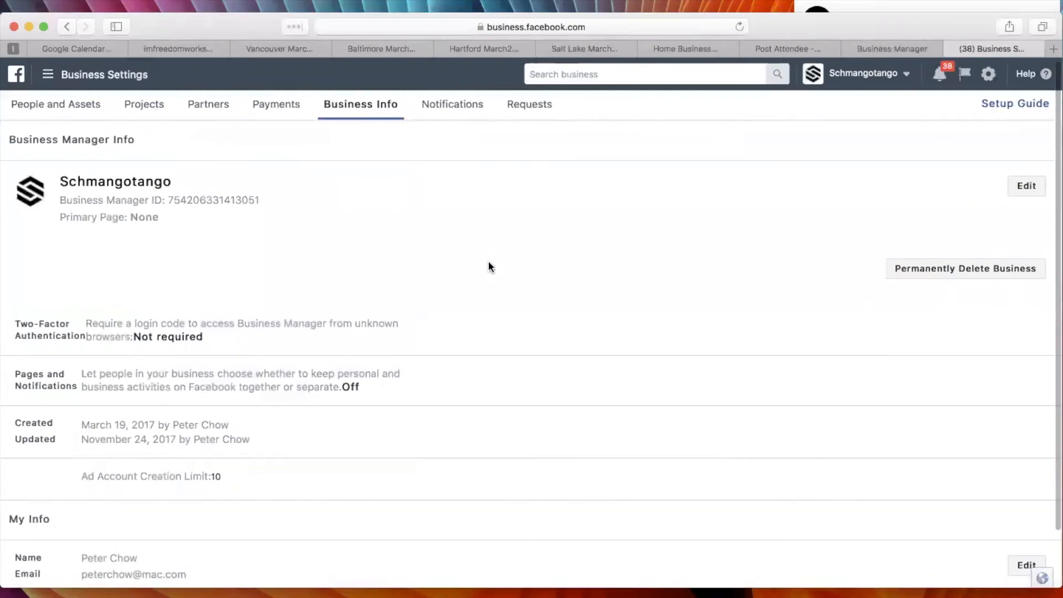
{"action": "scroll", "coordinate": [535, 285], "scroll_direction": "down", "scroll_amount": 3}
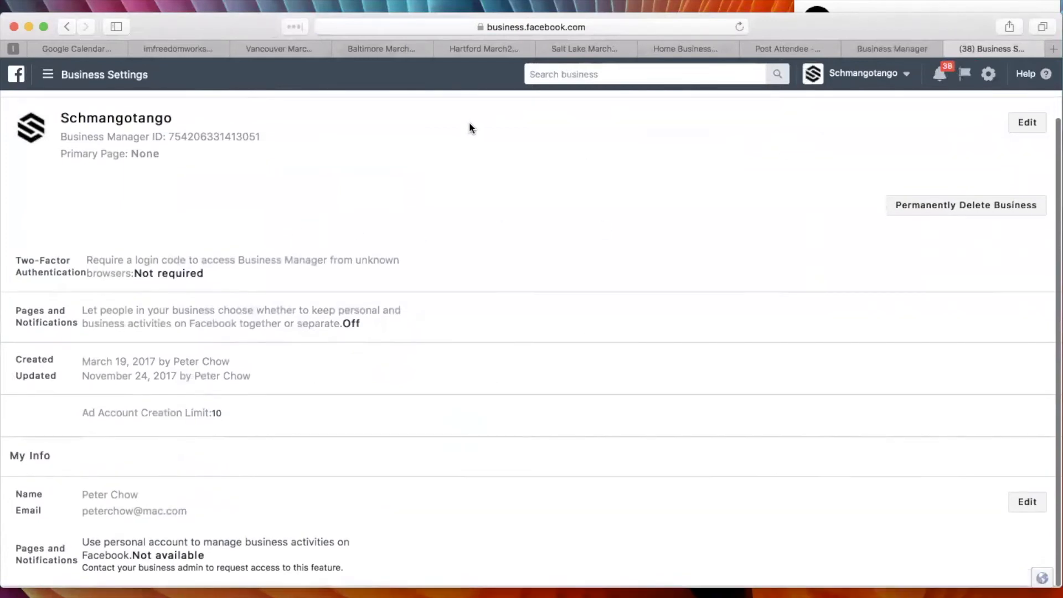
{"action": "scroll", "coordinate": [468, 131], "scroll_direction": "up", "scroll_amount": 2}
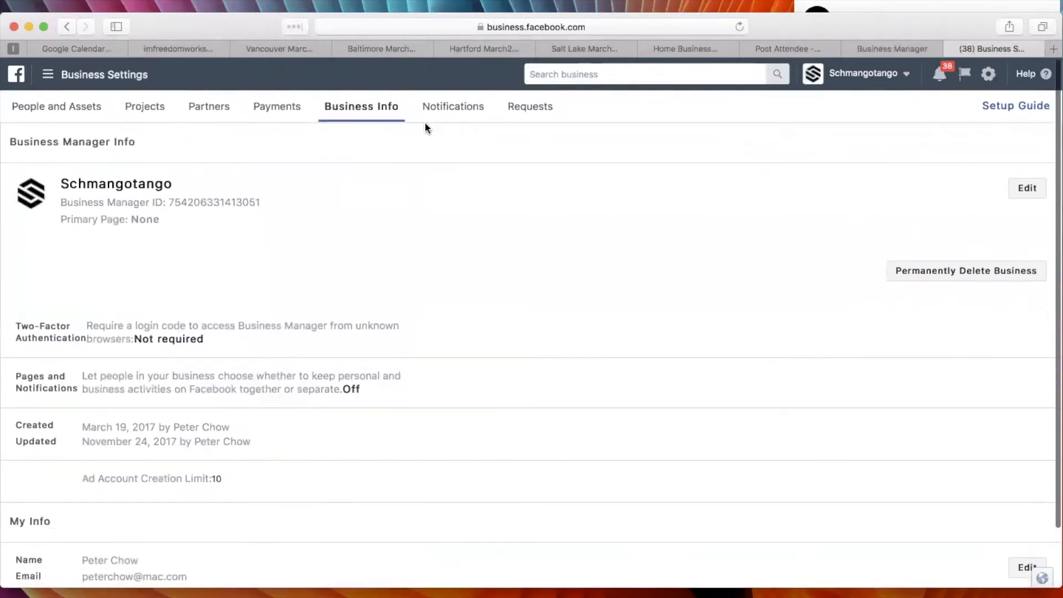
Check the saved payment methods and highlight the Ad Account Creation Limit line in Business Info.
{"action": "left_click", "coordinate": [279, 110]}
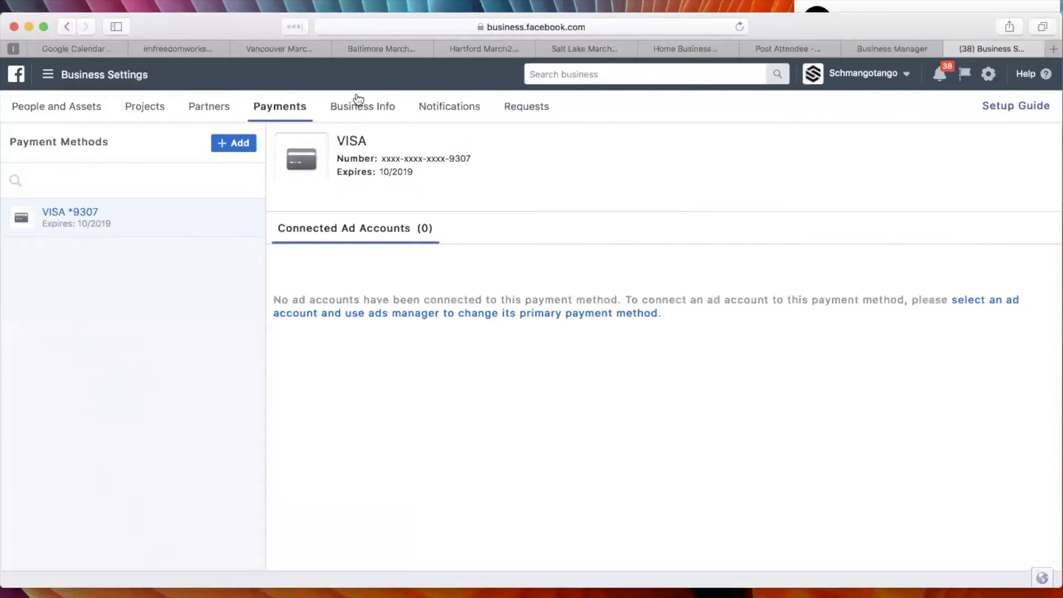
{"action": "left_click", "coordinate": [373, 107]}
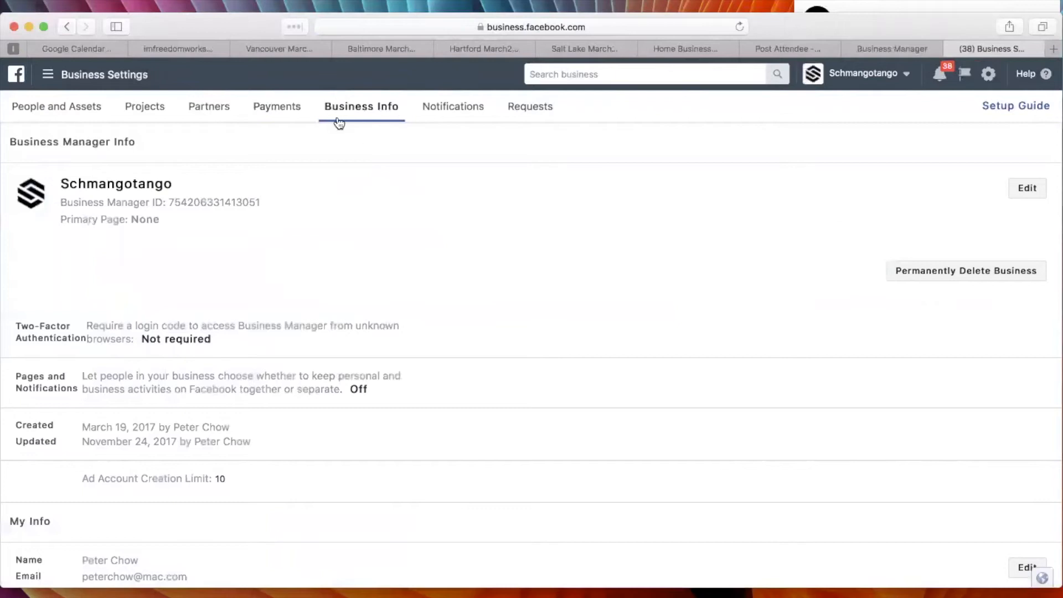
{"action": "scroll", "coordinate": [406, 227], "scroll_direction": "down", "scroll_amount": 3}
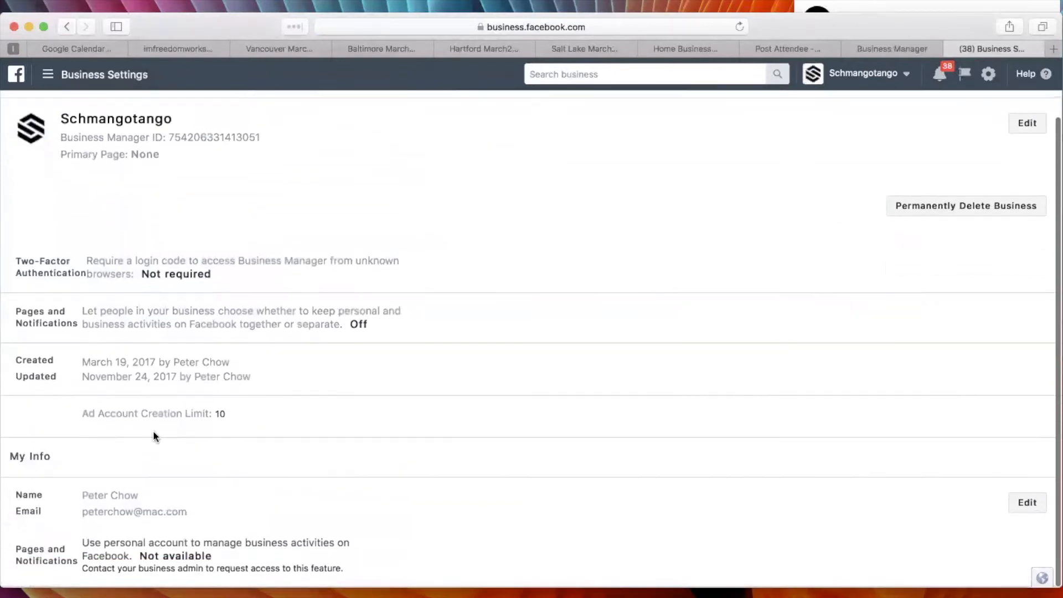
{"action": "left_click_drag", "start_coordinate": [72, 414], "coordinate": [242, 413]}
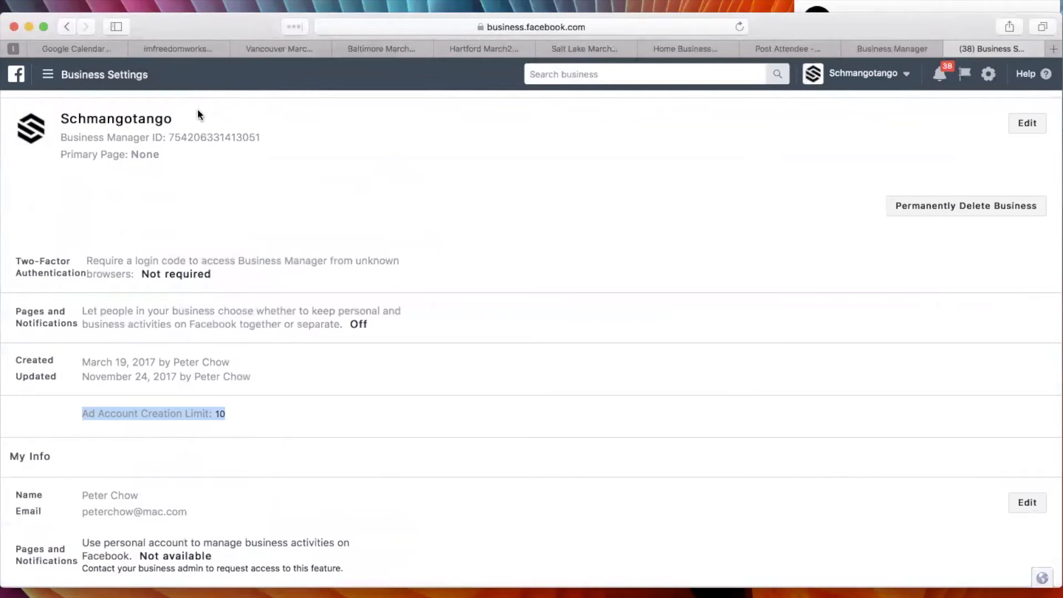
{"action": "left_click", "coordinate": [72, 76]}
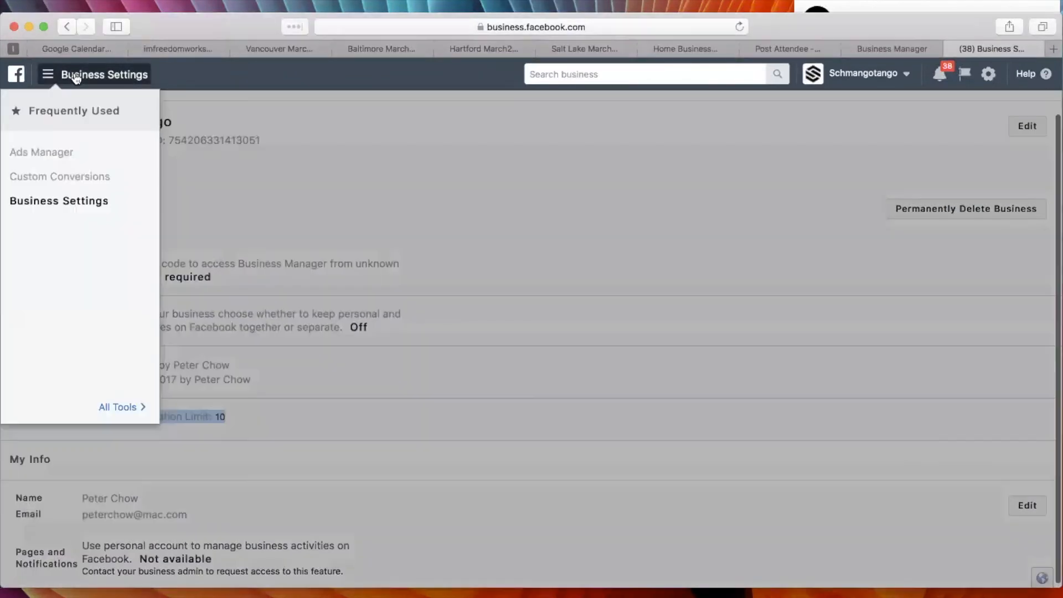
{"action": "left_click", "coordinate": [49, 156]}
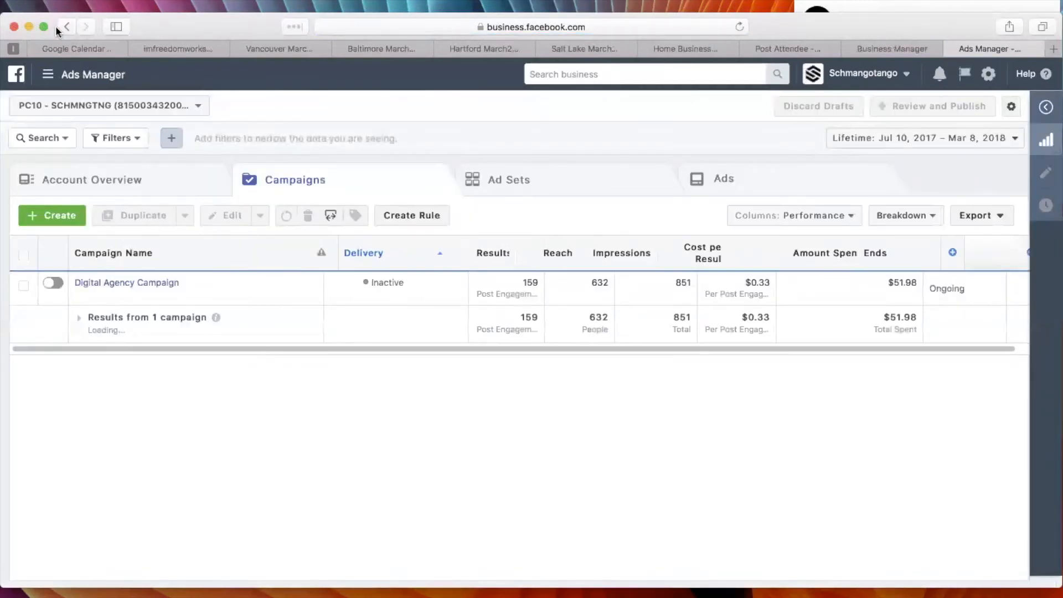
{"action": "left_click", "coordinate": [67, 26]}
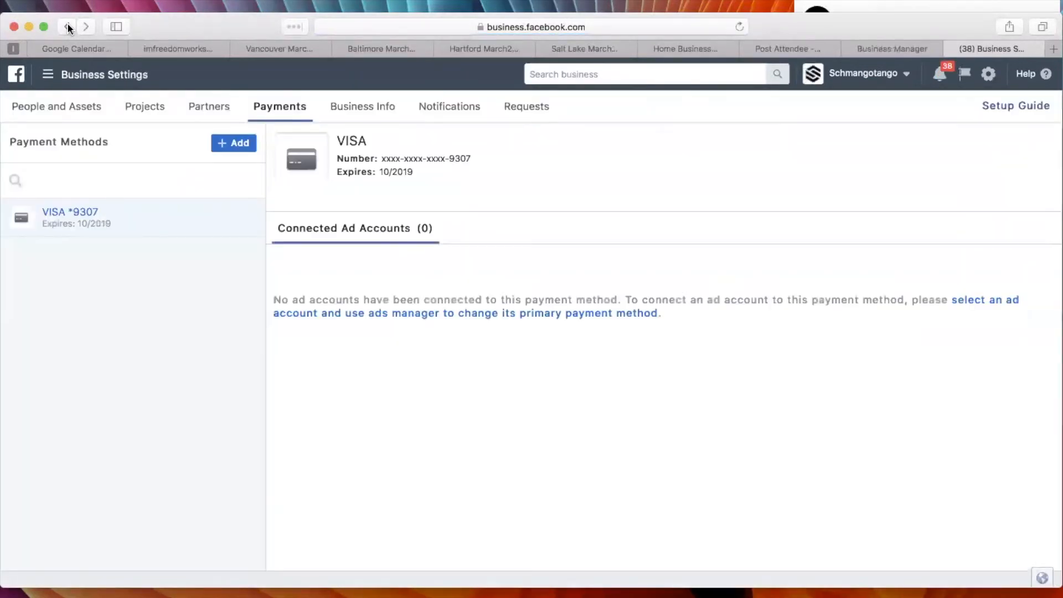
{"action": "left_click", "coordinate": [72, 28]}
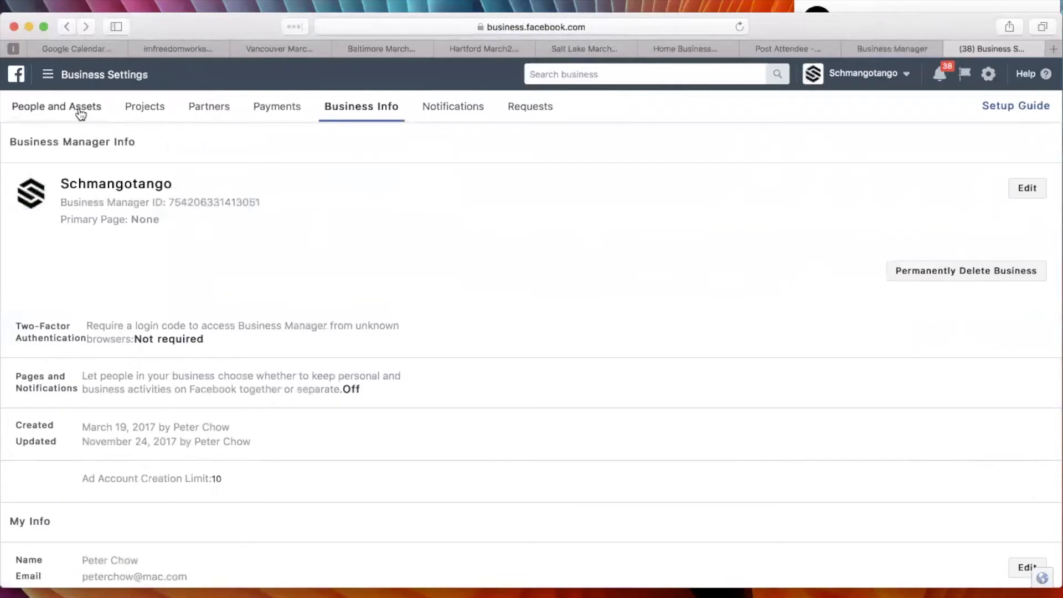
Look through the Business Manager Info and My Info sections of the Business Info page again.
{"action": "scroll", "coordinate": [574, 250], "scroll_direction": "down", "scroll_amount": 1}
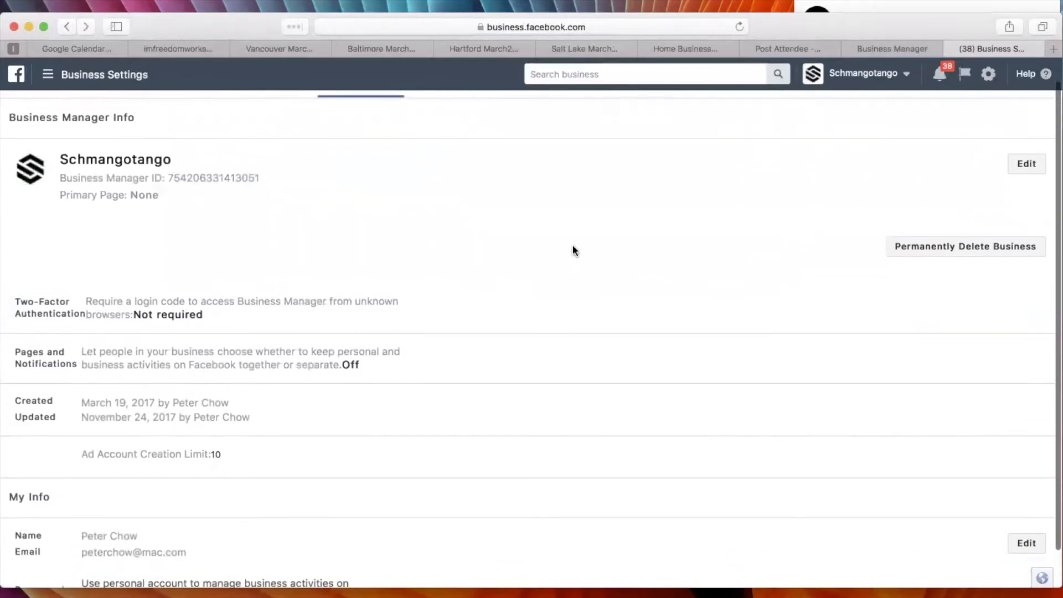
{"action": "scroll", "coordinate": [574, 250], "scroll_direction": "down", "scroll_amount": 2}
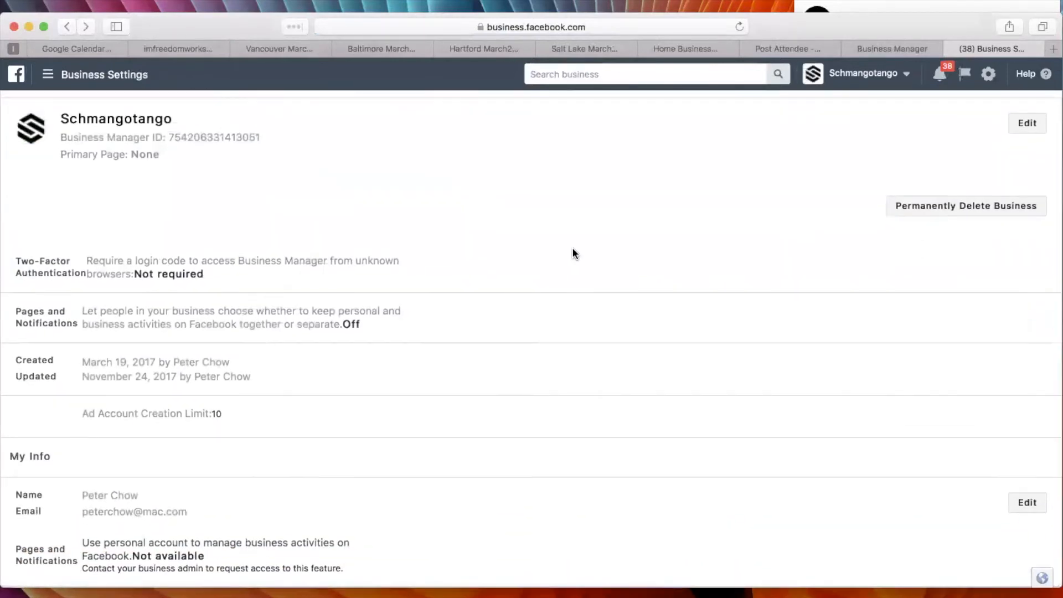
{"action": "scroll", "coordinate": [573, 250], "scroll_direction": "up", "scroll_amount": 3}
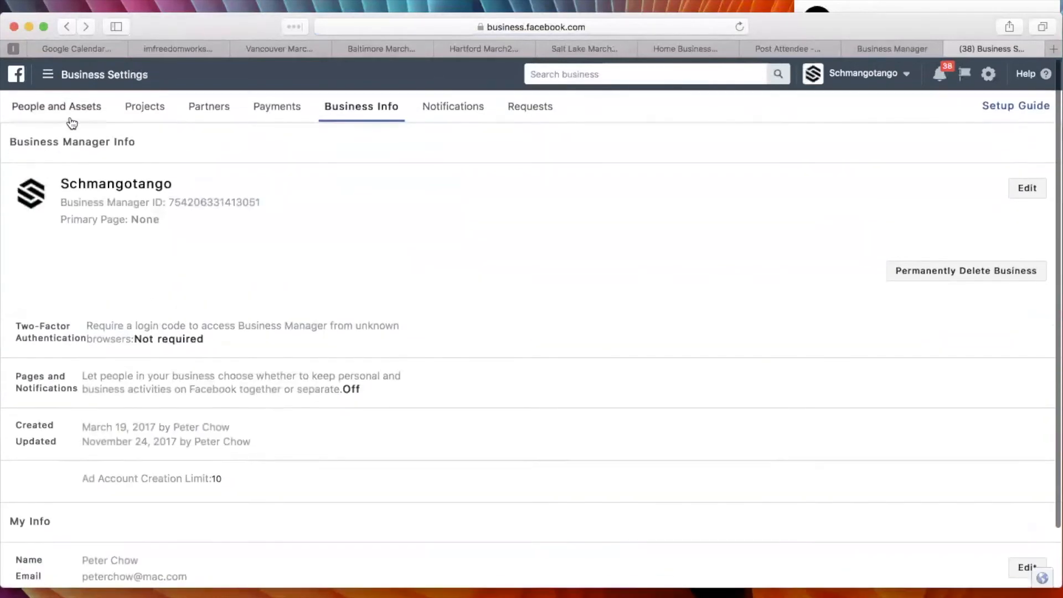
Go from Business Settings to the Business Manager home page through the full list of tools and look over its ad accounts.
{"action": "left_click", "coordinate": [87, 77]}
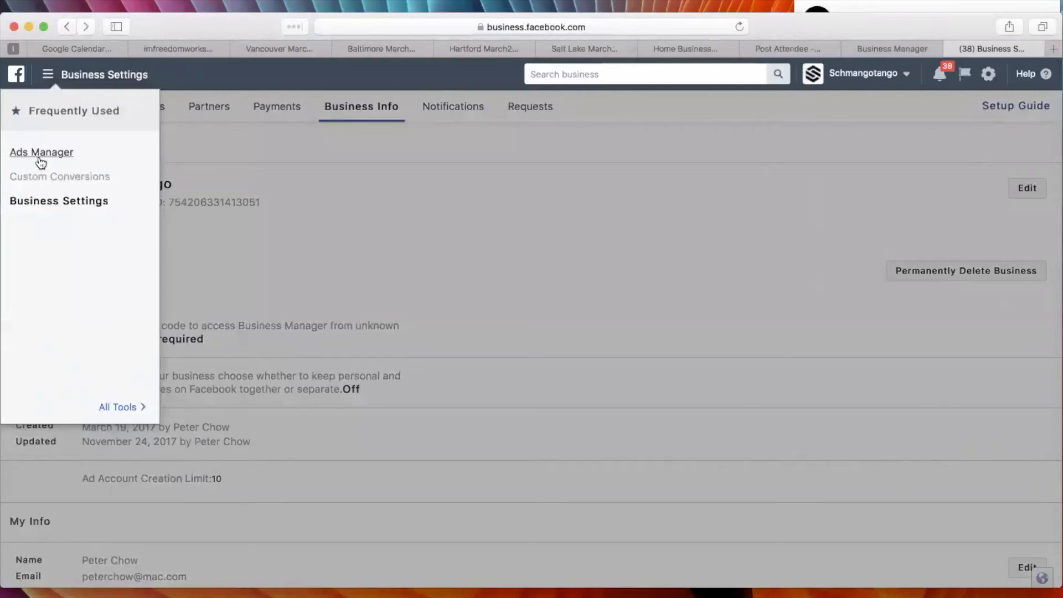
{"action": "left_click", "coordinate": [101, 407]}
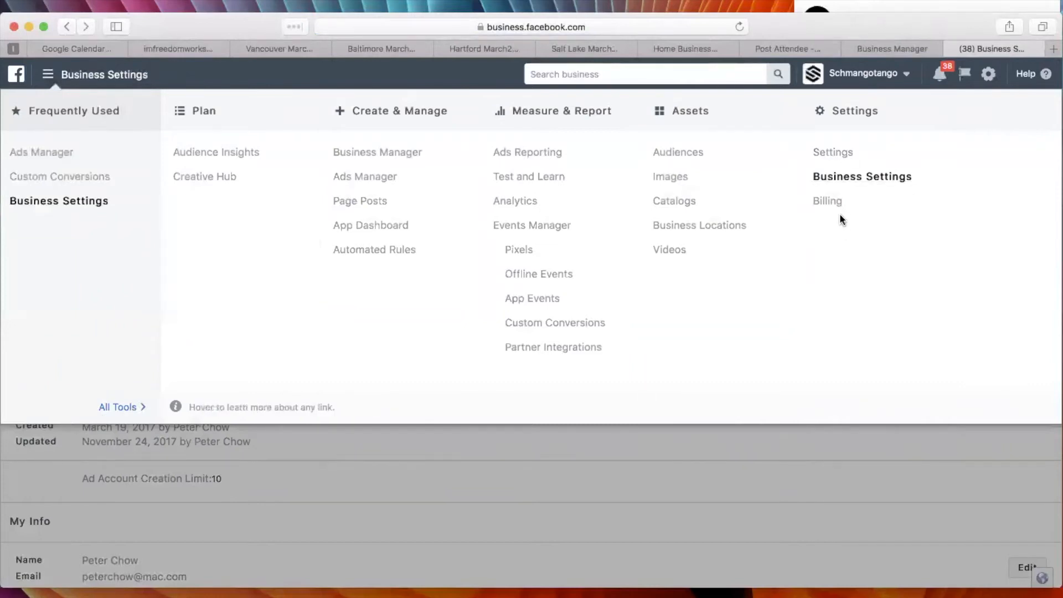
{"action": "left_click", "coordinate": [371, 154]}
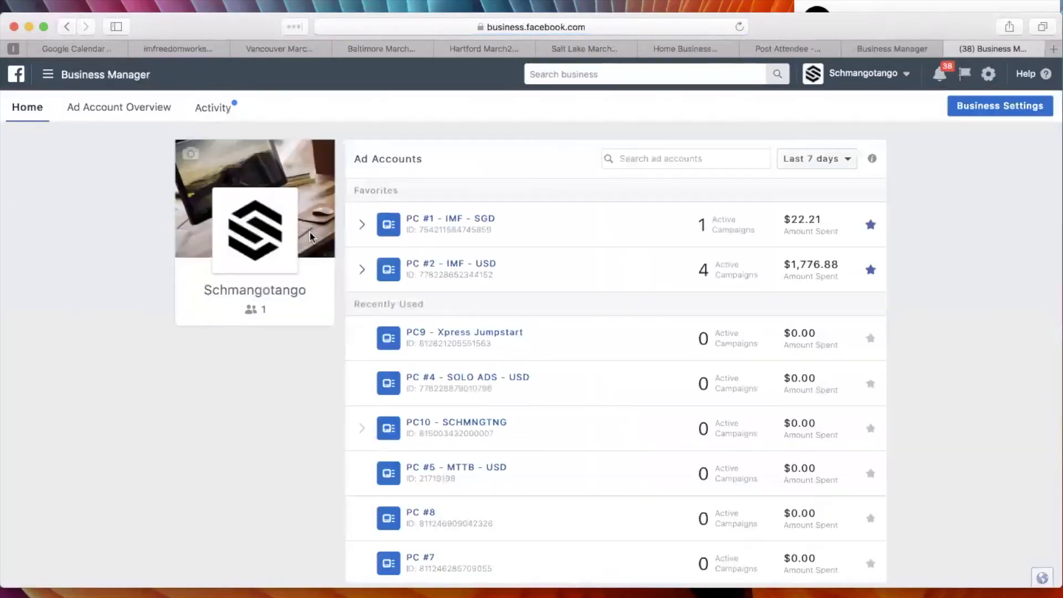
{"action": "scroll", "coordinate": [256, 414], "scroll_direction": "down", "scroll_amount": 5}
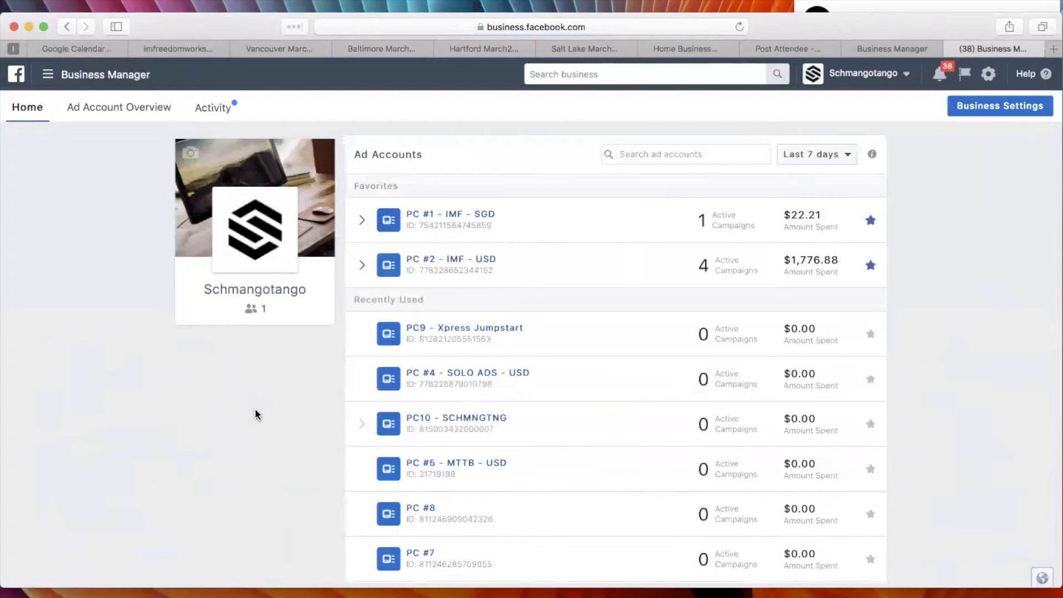
{"action": "scroll", "coordinate": [256, 411], "scroll_direction": "up", "scroll_amount": 5}
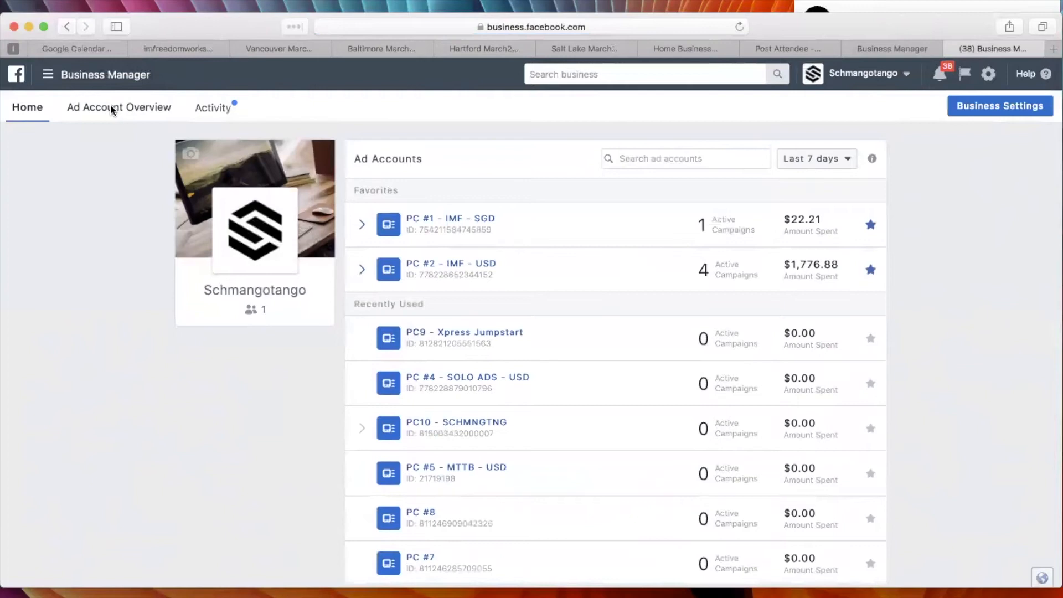
Open the Ad Account Overview again and look through all ad accounts listed under the performance summary.
{"action": "left_click", "coordinate": [110, 109]}
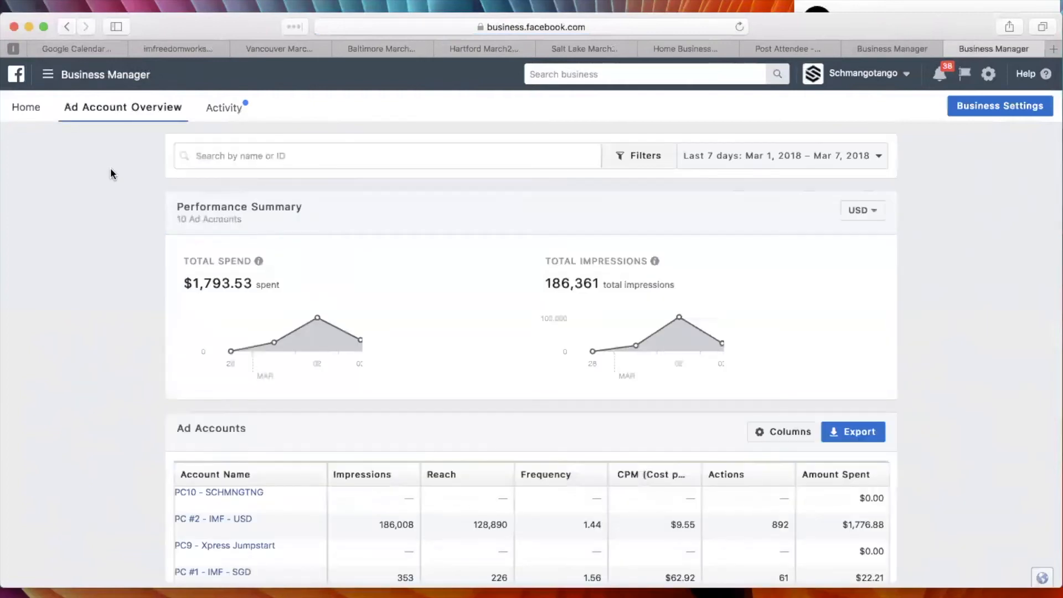
{"action": "scroll", "coordinate": [151, 365], "scroll_direction": "down", "scroll_amount": 4}
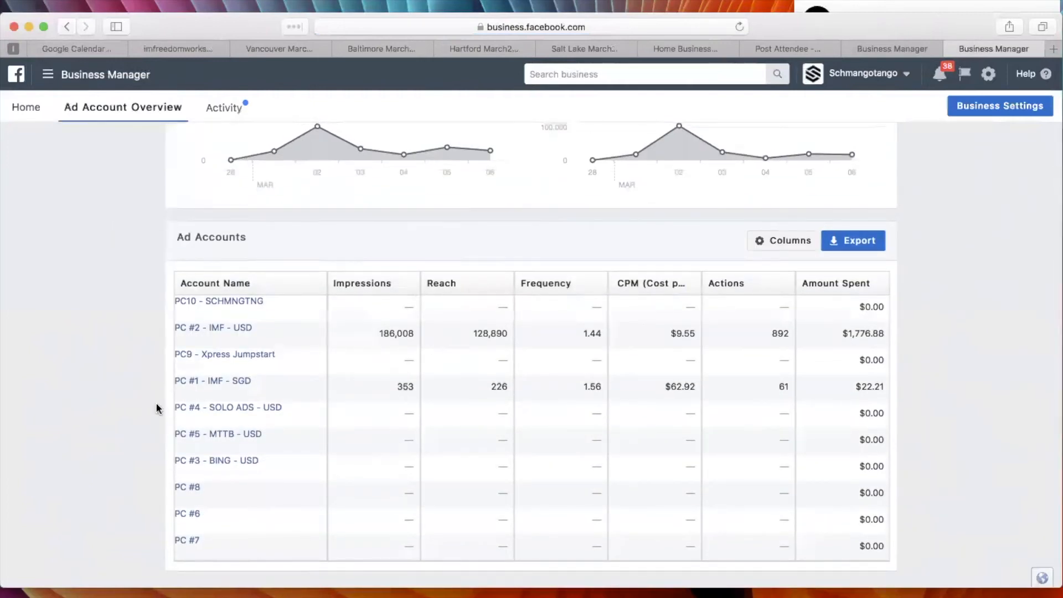
{"action": "scroll", "coordinate": [69, 299], "scroll_direction": "up", "scroll_amount": 4}
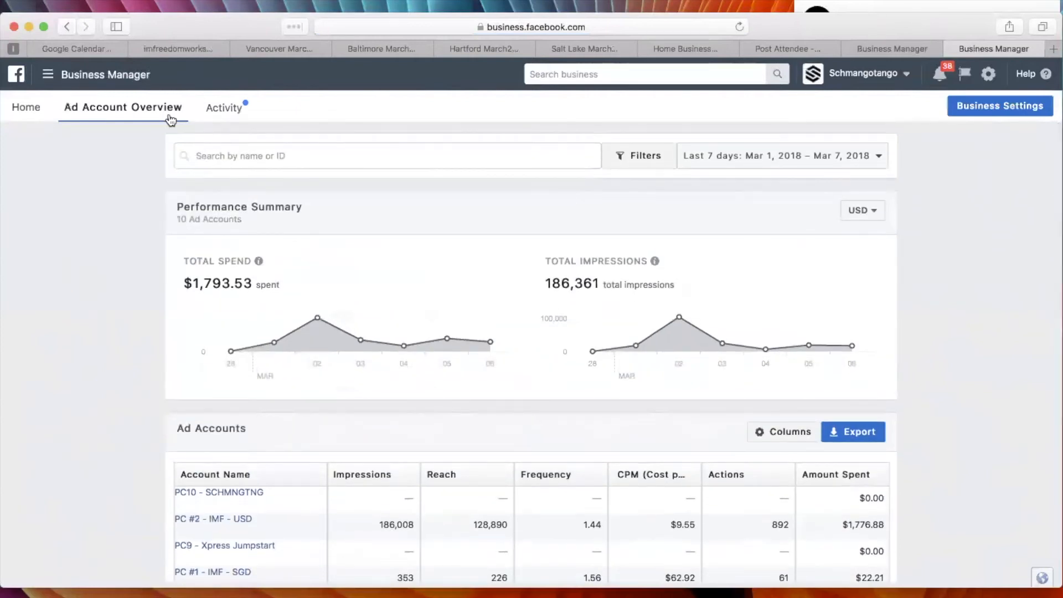
Return to the home list of ad accounts and check which business accounts can be switched to, without changing the account.
{"action": "left_click", "coordinate": [29, 110]}
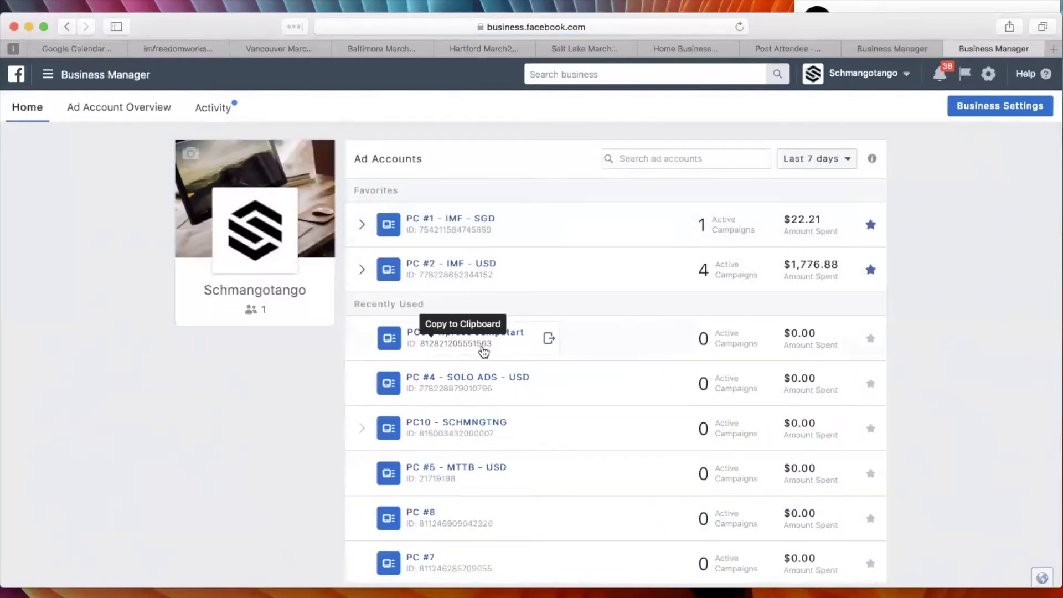
{"action": "scroll", "coordinate": [222, 414], "scroll_direction": "down", "scroll_amount": 1}
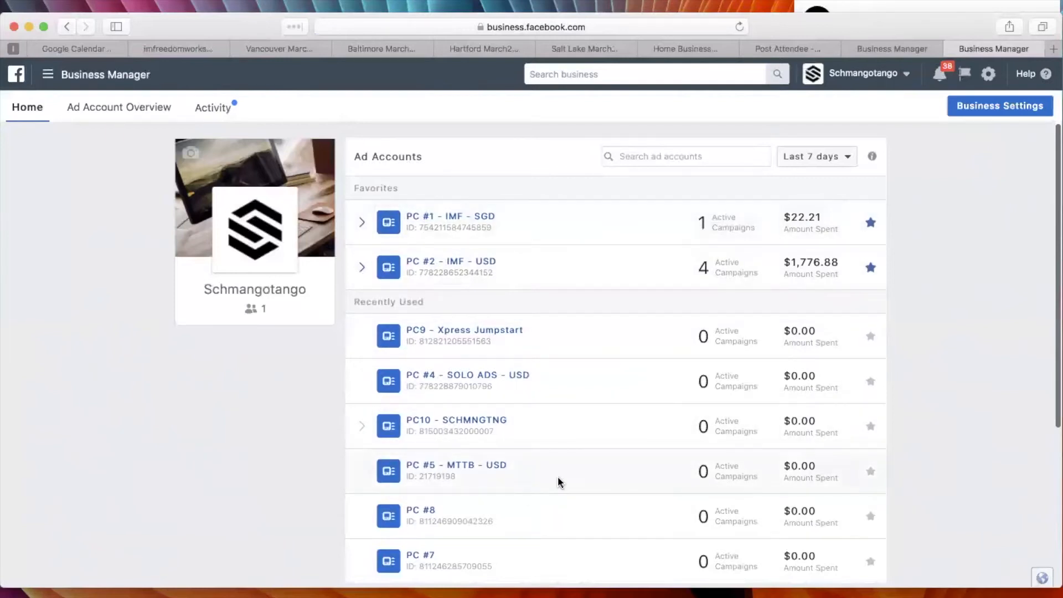
{"action": "left_click", "coordinate": [906, 77]}
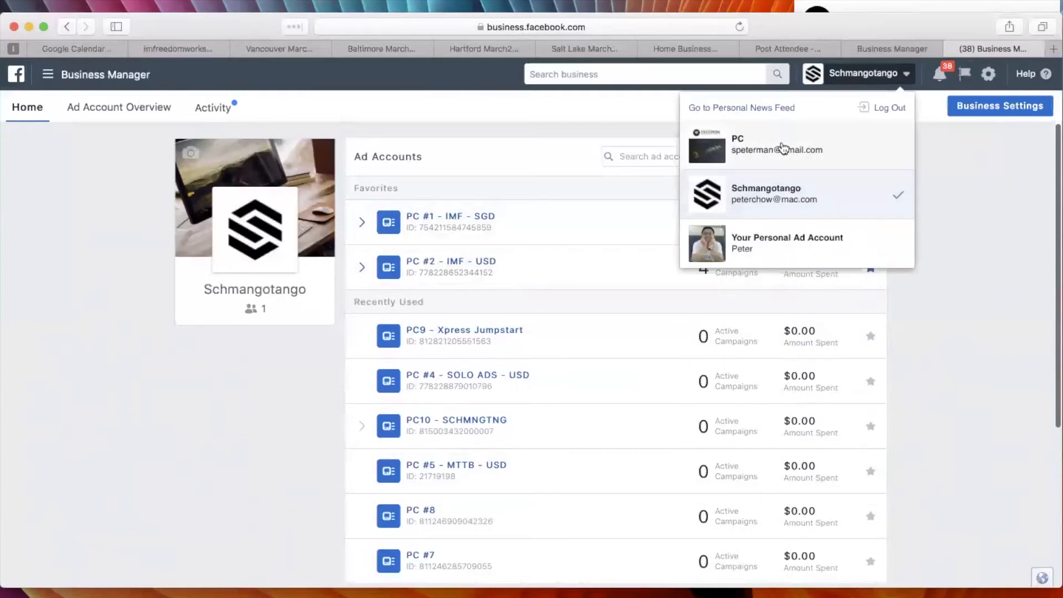
{"action": "left_click", "coordinate": [961, 265]}
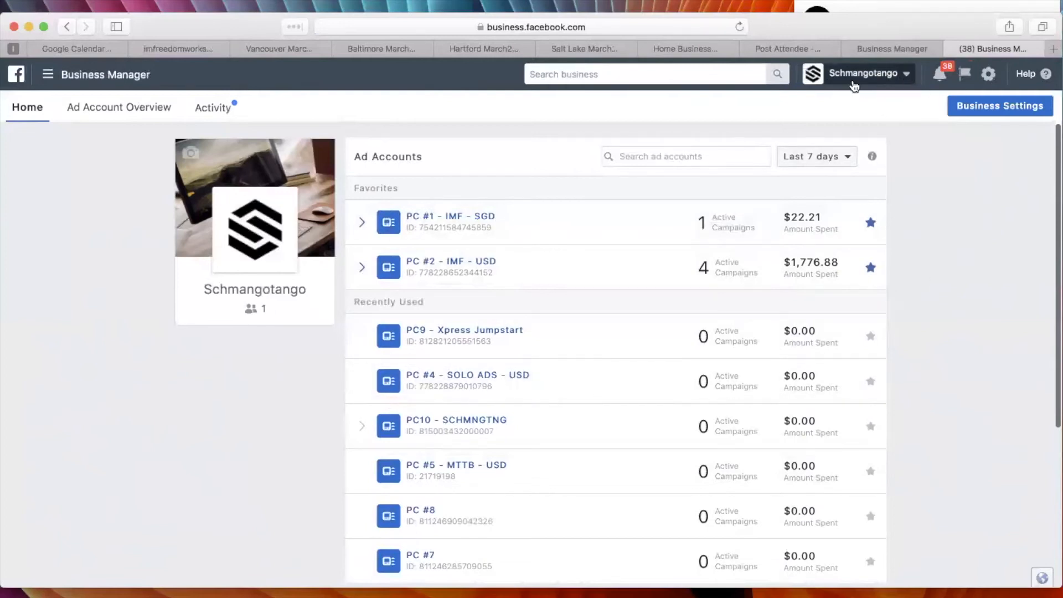
Check the business accounts available for switching again and look over the home list of ad accounts, without changing the account.
{"action": "left_click", "coordinate": [909, 79]}
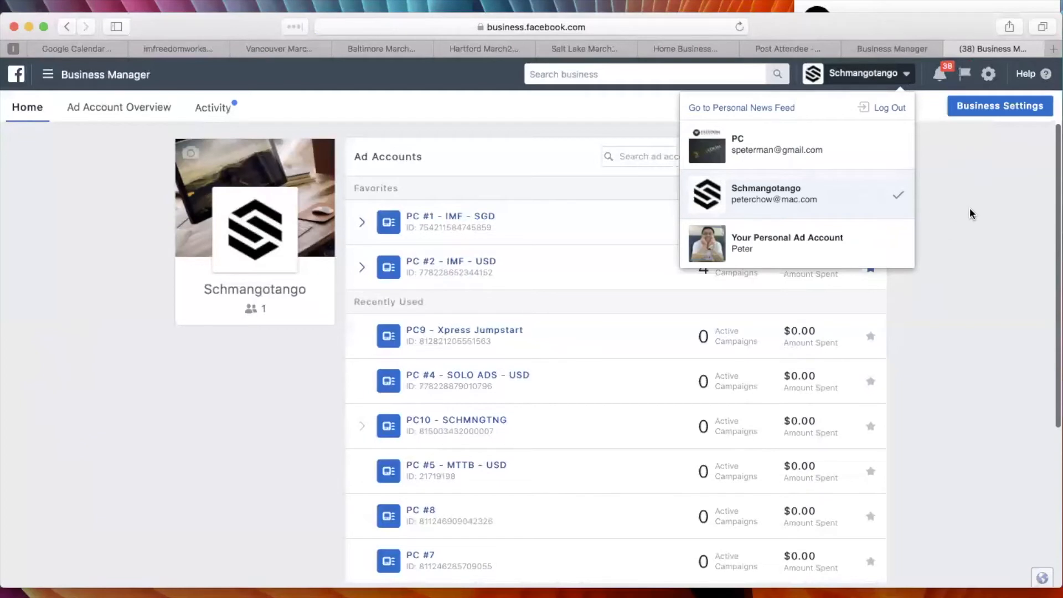
{"action": "left_click", "coordinate": [964, 228]}
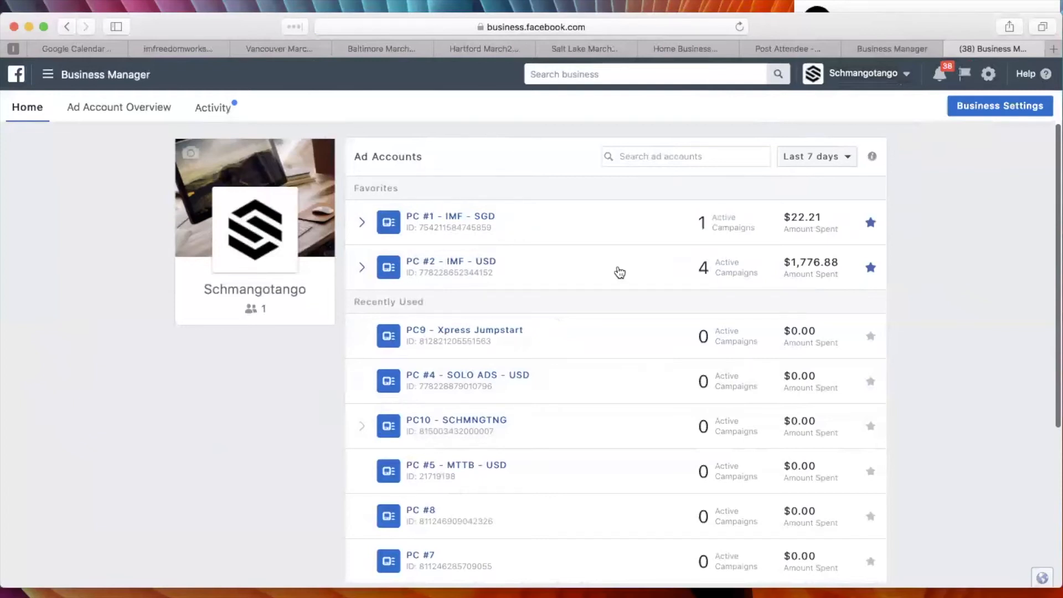
{"action": "scroll", "coordinate": [584, 273], "scroll_direction": "down", "scroll_amount": 4}
{"action": "scroll", "coordinate": [584, 274], "scroll_direction": "up", "scroll_amount": 4}
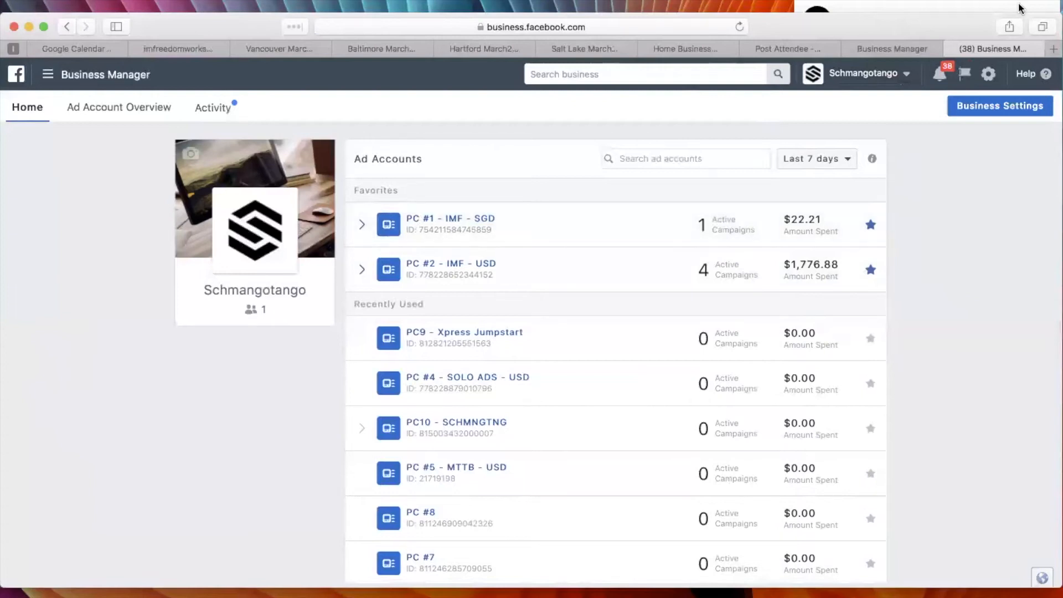
{"action": "left_click", "coordinate": [902, 81]}
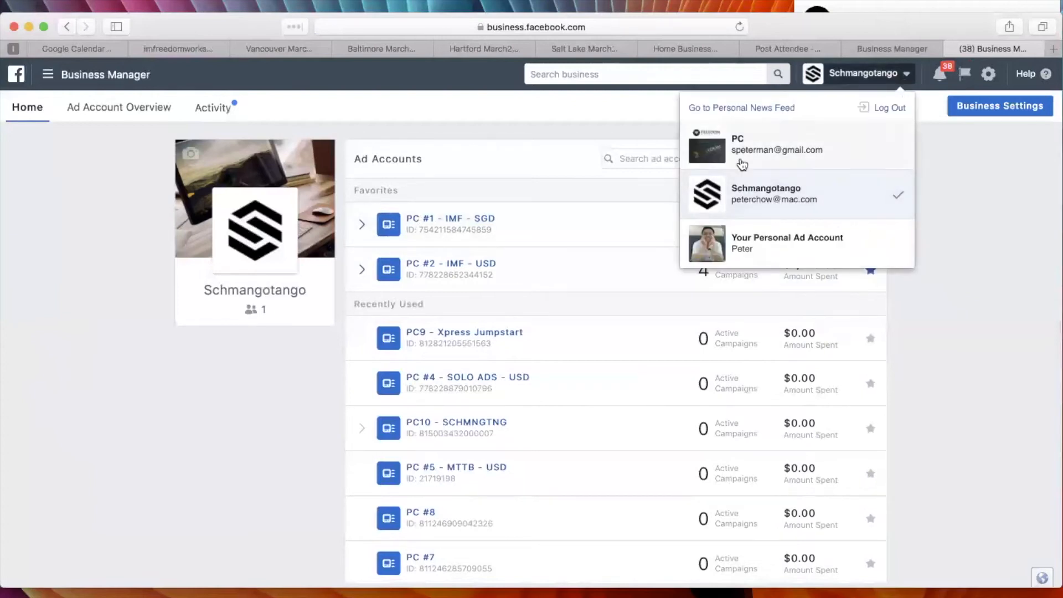
{"action": "left_click", "coordinate": [940, 298]}
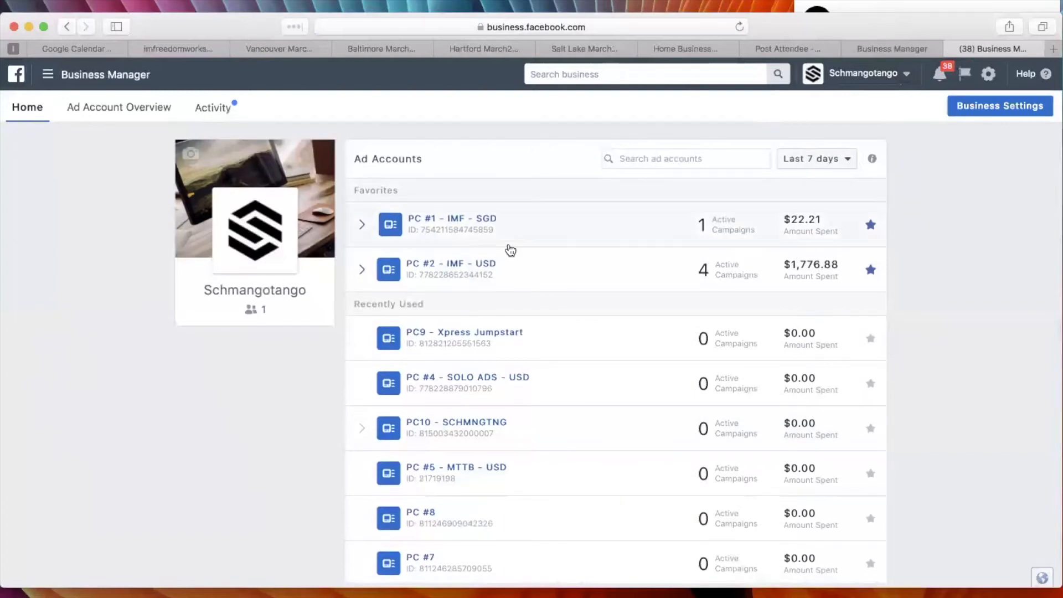
{"action": "mouse_move", "coordinate": [504, 478]}
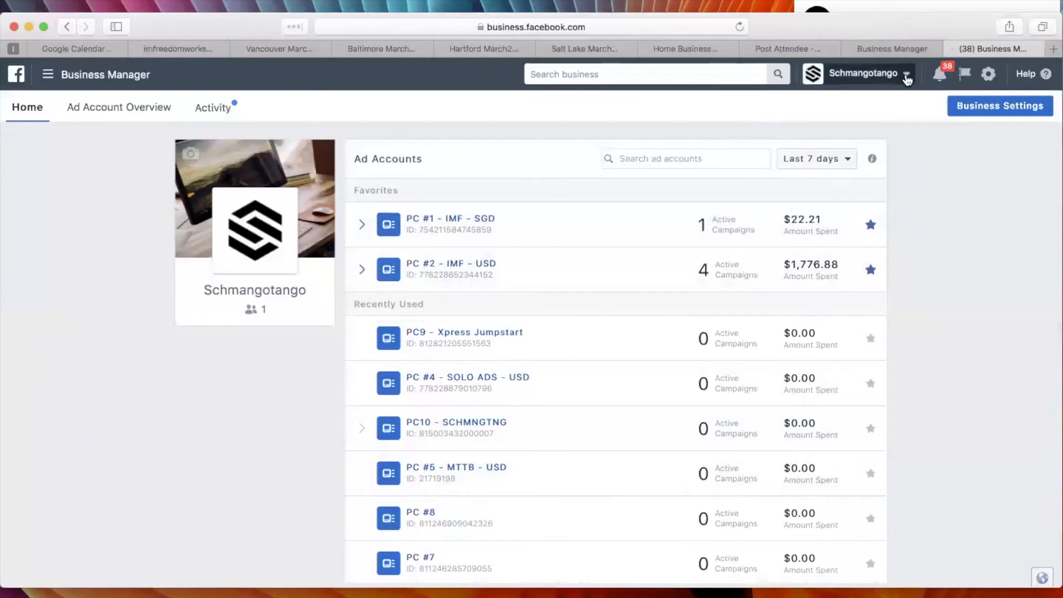
{"action": "left_click", "coordinate": [890, 77]}
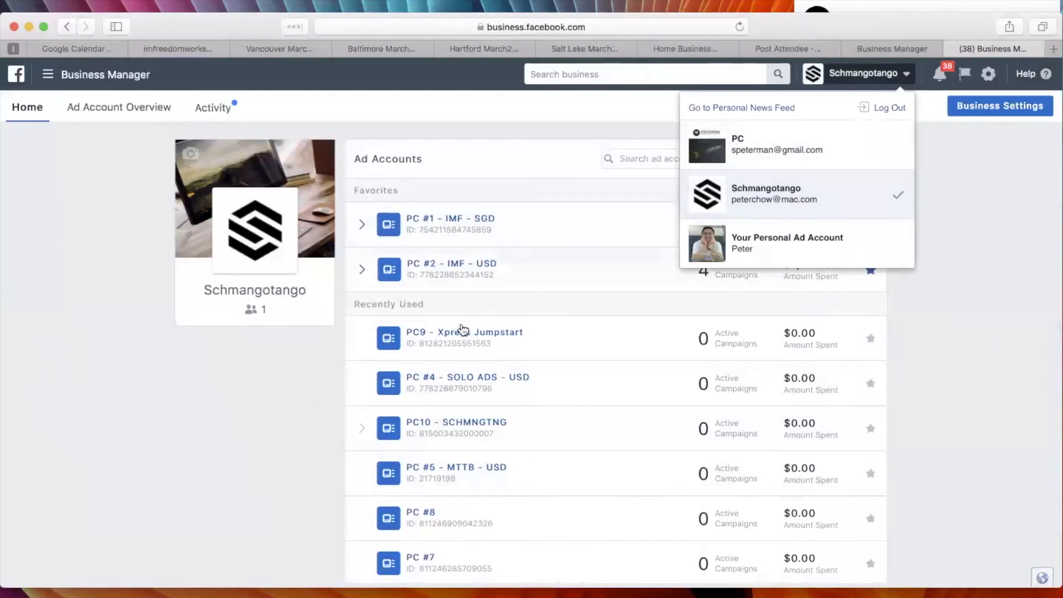
{"action": "left_click", "coordinate": [950, 346]}
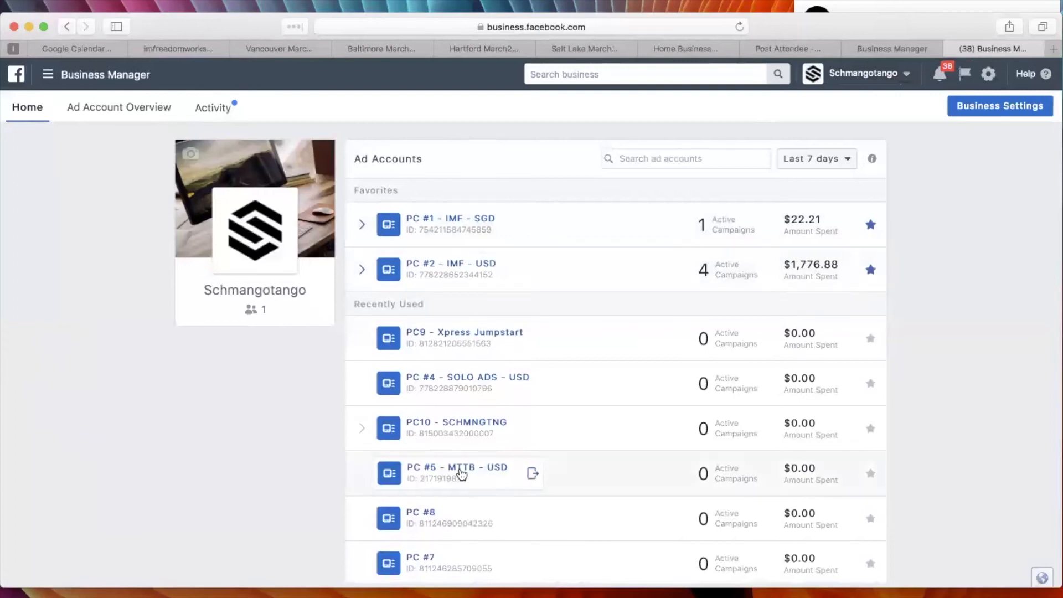
Look through the home list of ad accounts, then open PC #5 - MTTB - USD in Ads Manager and view its Account Overview.
{"action": "scroll", "coordinate": [508, 510], "scroll_direction": "down", "scroll_amount": 5}
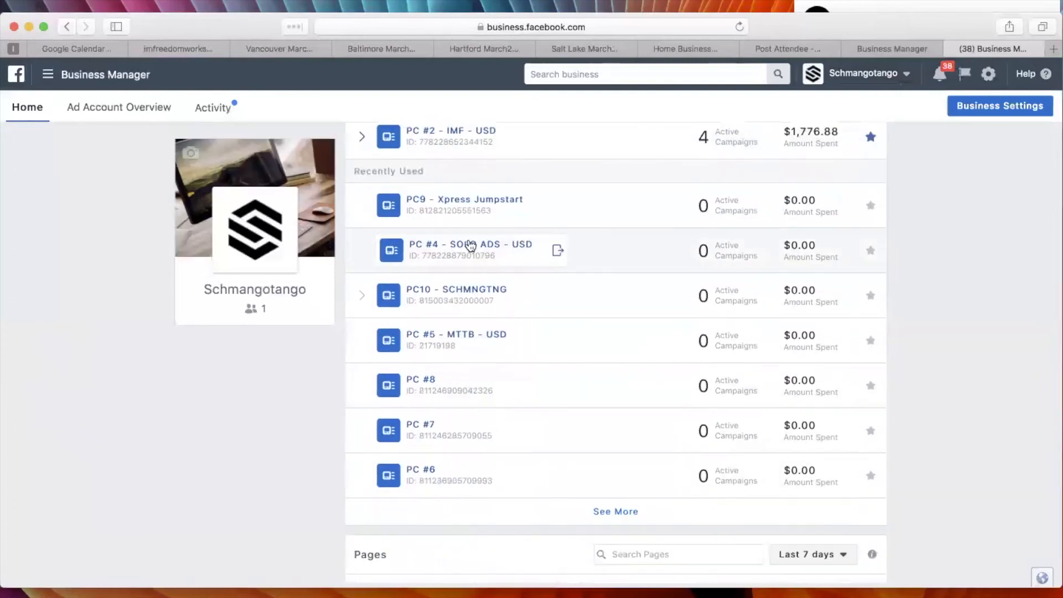
{"action": "scroll", "coordinate": [532, 318], "scroll_direction": "up", "scroll_amount": 5}
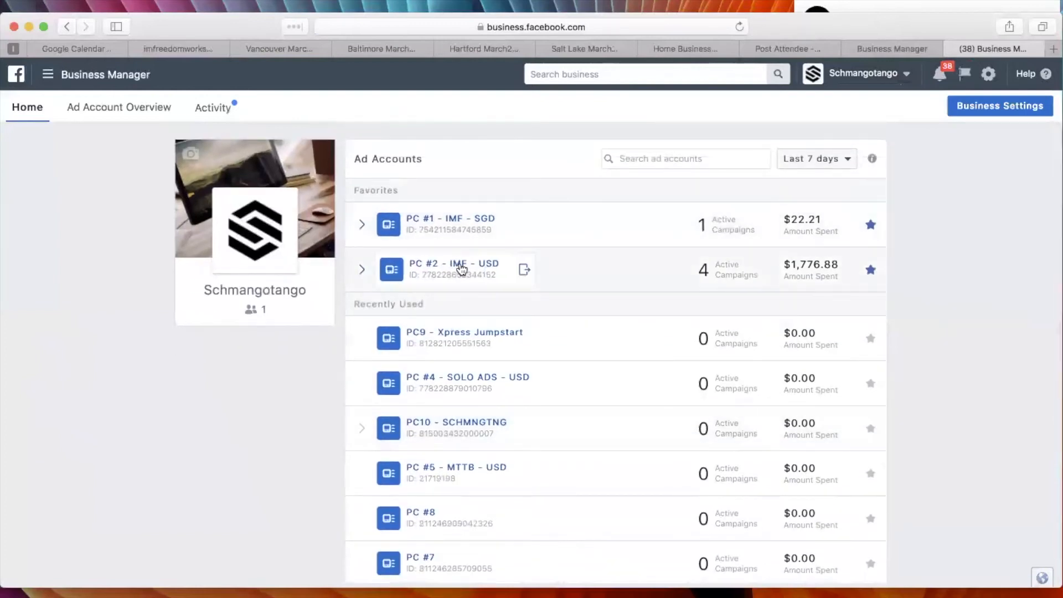
{"action": "left_click", "coordinate": [458, 267]}
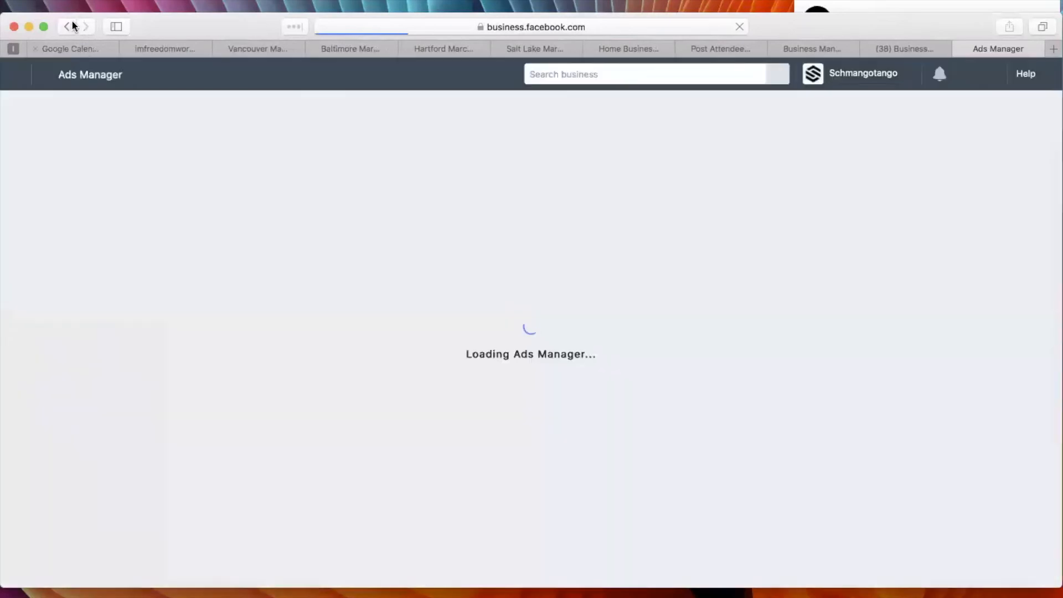
{"action": "left_click", "coordinate": [71, 26]}
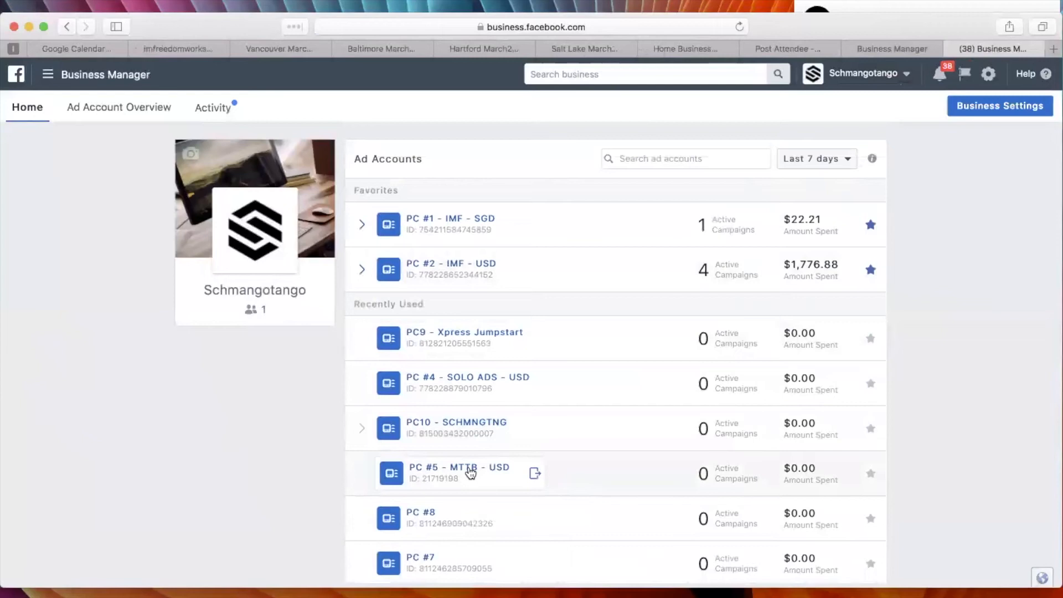
{"action": "left_click", "coordinate": [470, 470]}
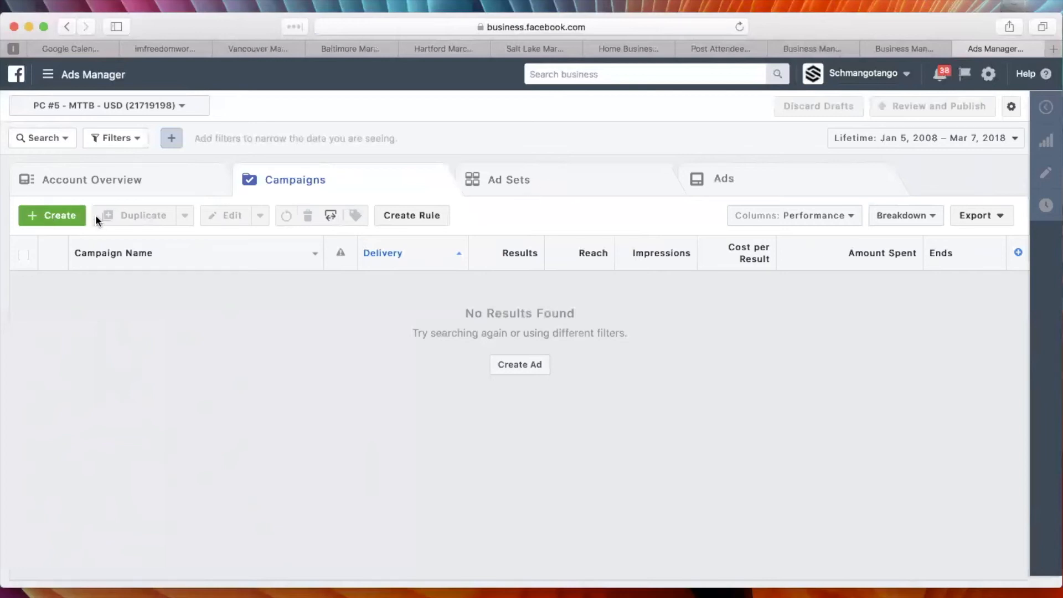
{"action": "left_click", "coordinate": [85, 182]}
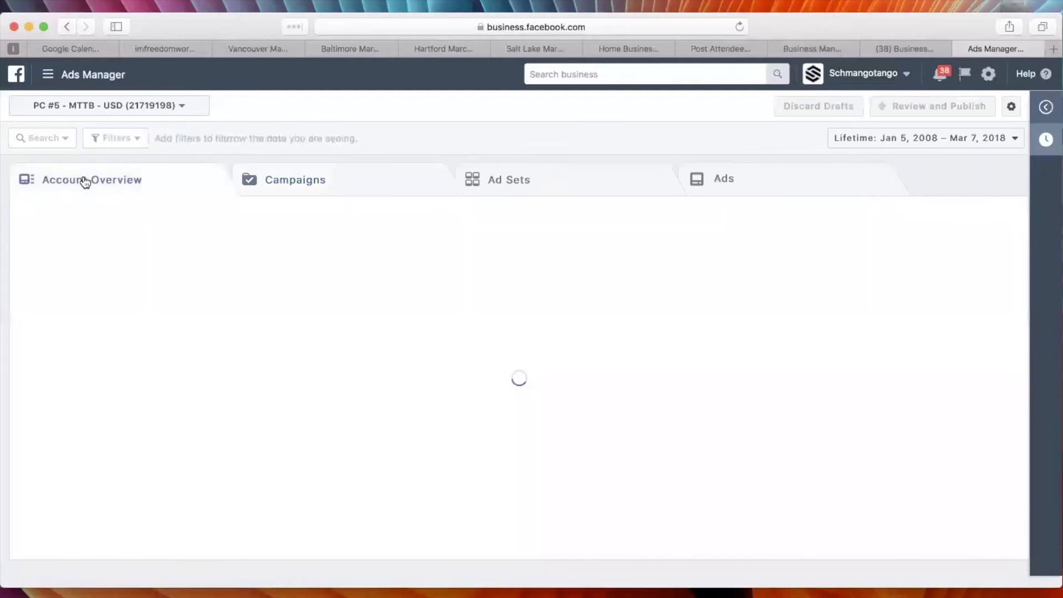
Go from Ads Manager to Business Settings and look through the ad accounts assigned to the admin under People.
{"action": "left_click", "coordinate": [49, 74]}
{"action": "left_click", "coordinate": [34, 202]}
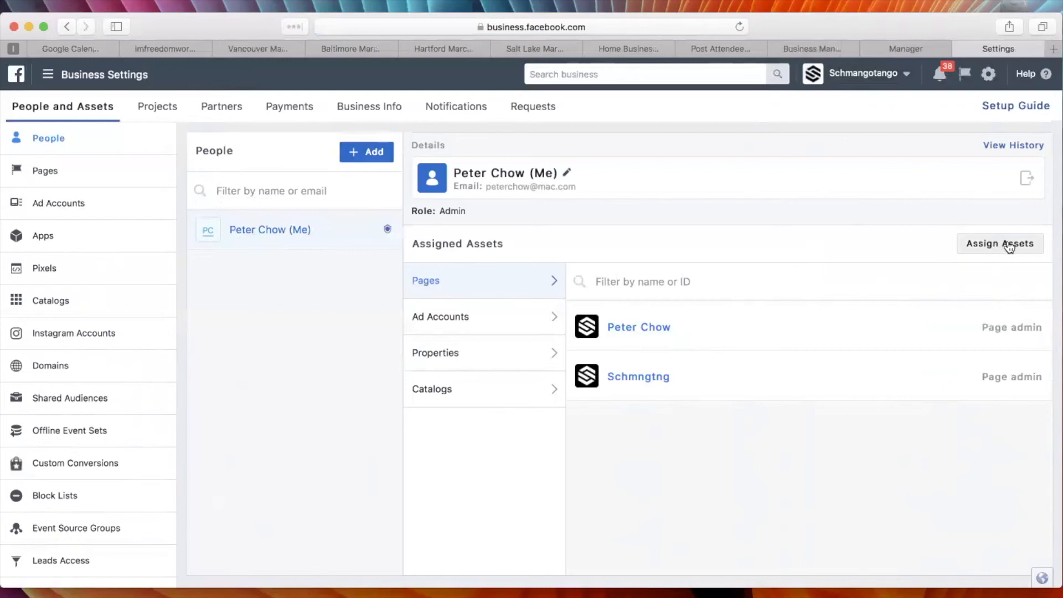
{"action": "mouse_move", "coordinate": [617, 340]}
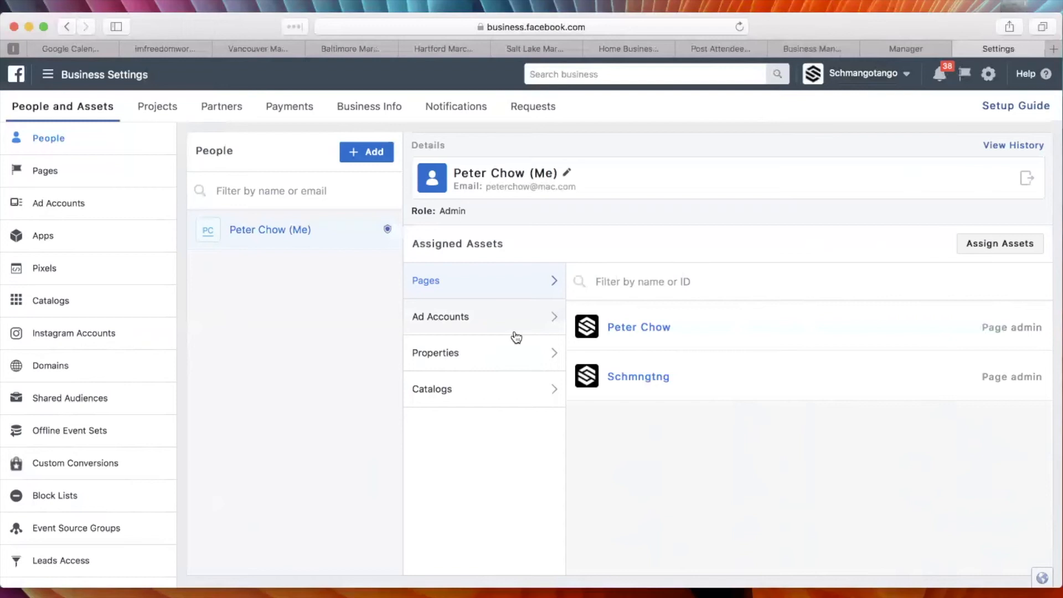
{"action": "left_click", "coordinate": [446, 317]}
{"action": "scroll", "coordinate": [742, 389], "scroll_direction": "down", "scroll_amount": 3}
{"action": "scroll", "coordinate": [742, 389], "scroll_direction": "down", "scroll_amount": 3}
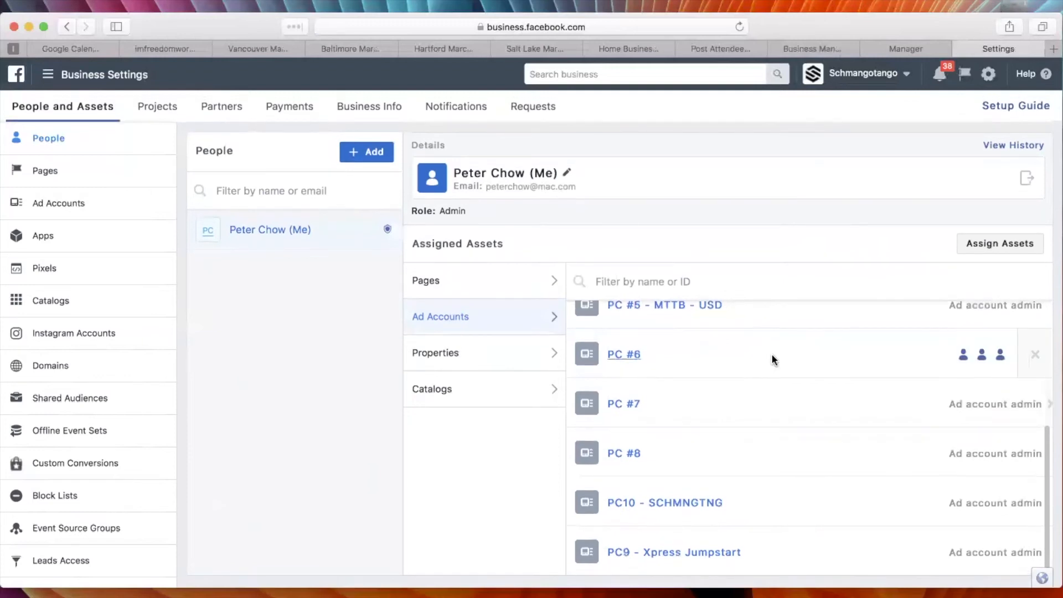
{"action": "scroll", "coordinate": [772, 360], "scroll_direction": "up", "scroll_amount": 3}
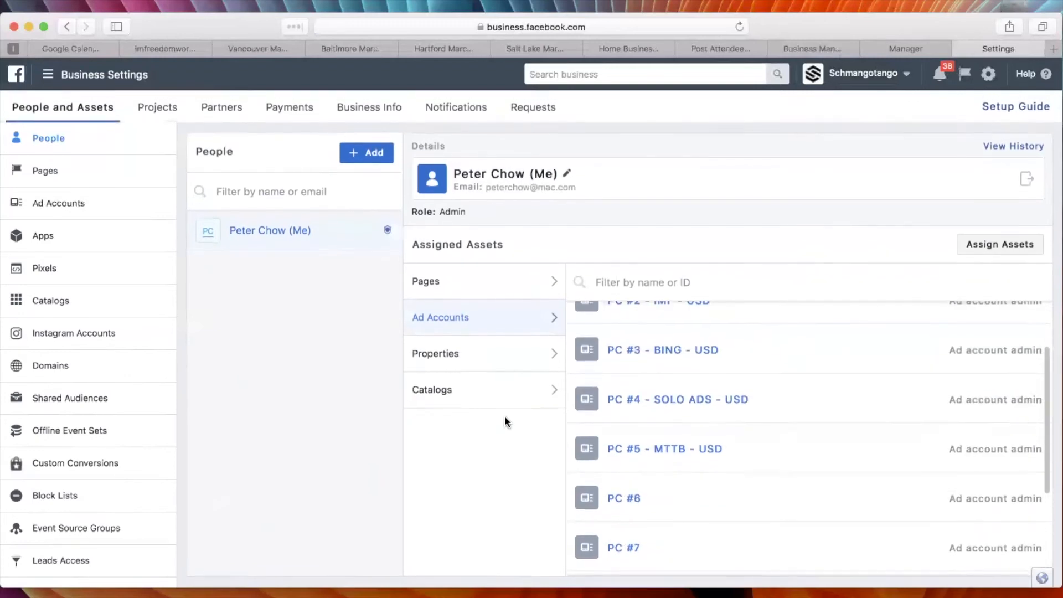
Review the people assigned to the first page under Pages, then look through all ad accounts listed in Business Settings.
{"action": "left_click", "coordinate": [43, 169]}
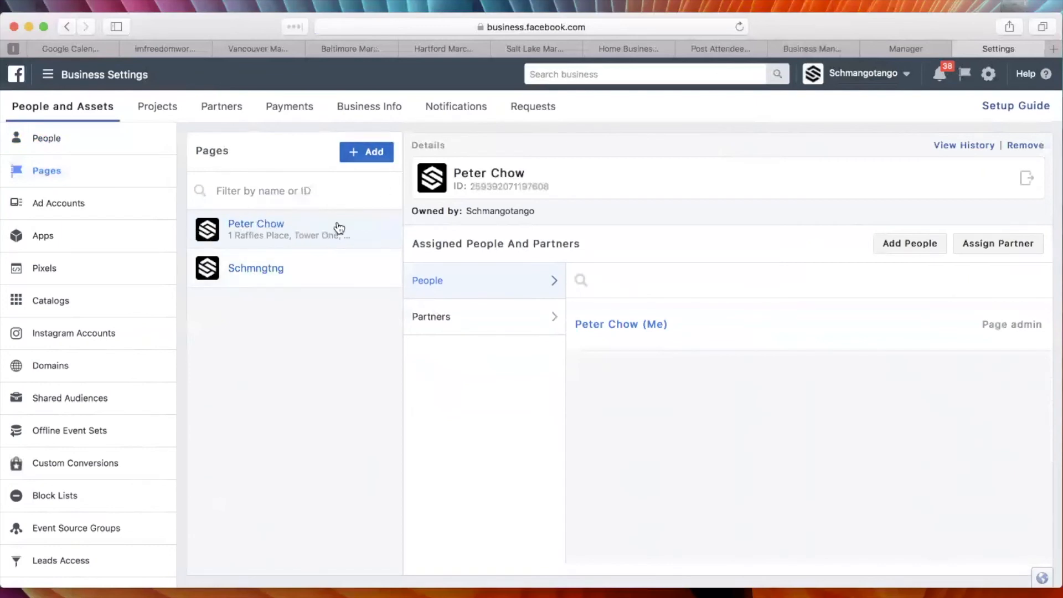
{"action": "mouse_move", "coordinate": [663, 327]}
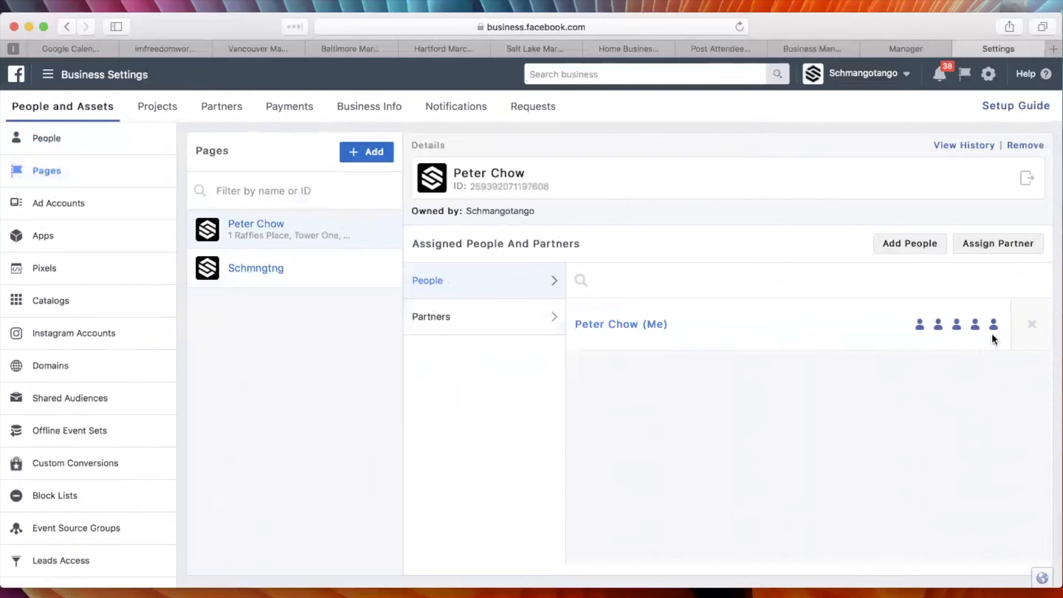
{"action": "mouse_move", "coordinate": [954, 331]}
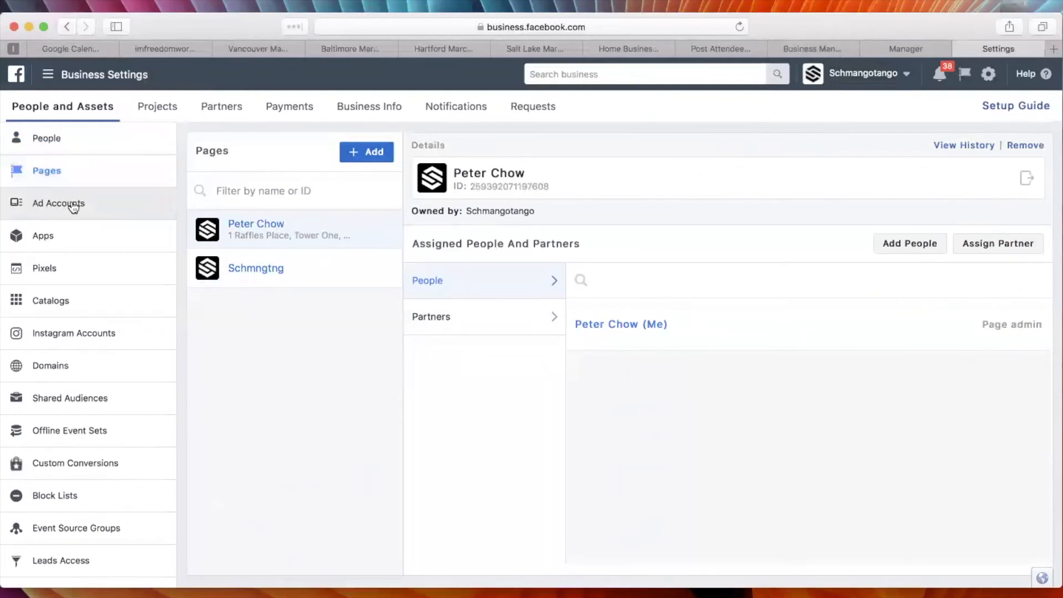
{"action": "left_click", "coordinate": [72, 208]}
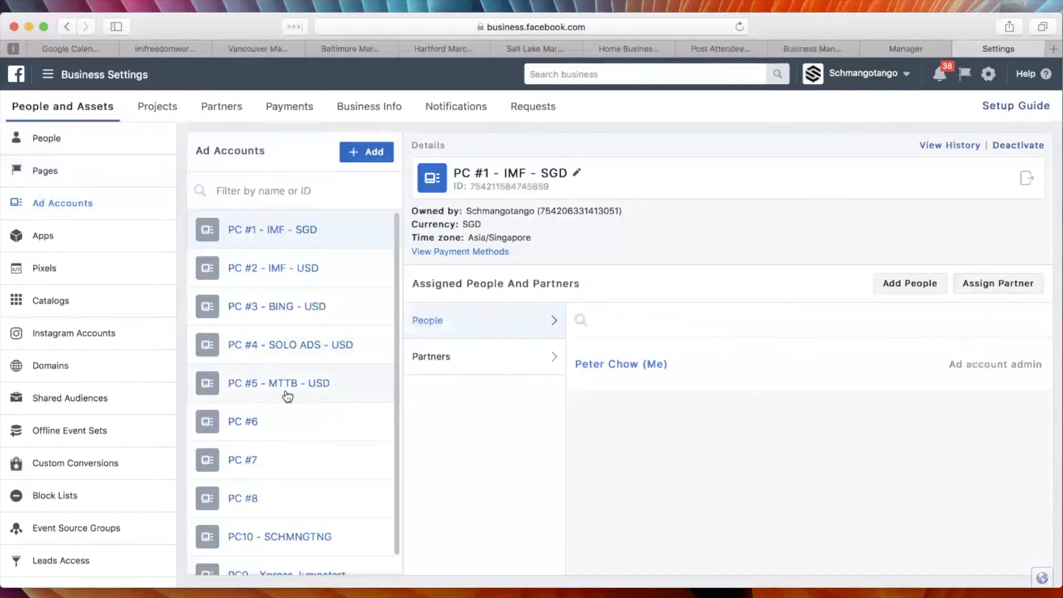
{"action": "scroll", "coordinate": [290, 463], "scroll_direction": "down", "scroll_amount": 1}
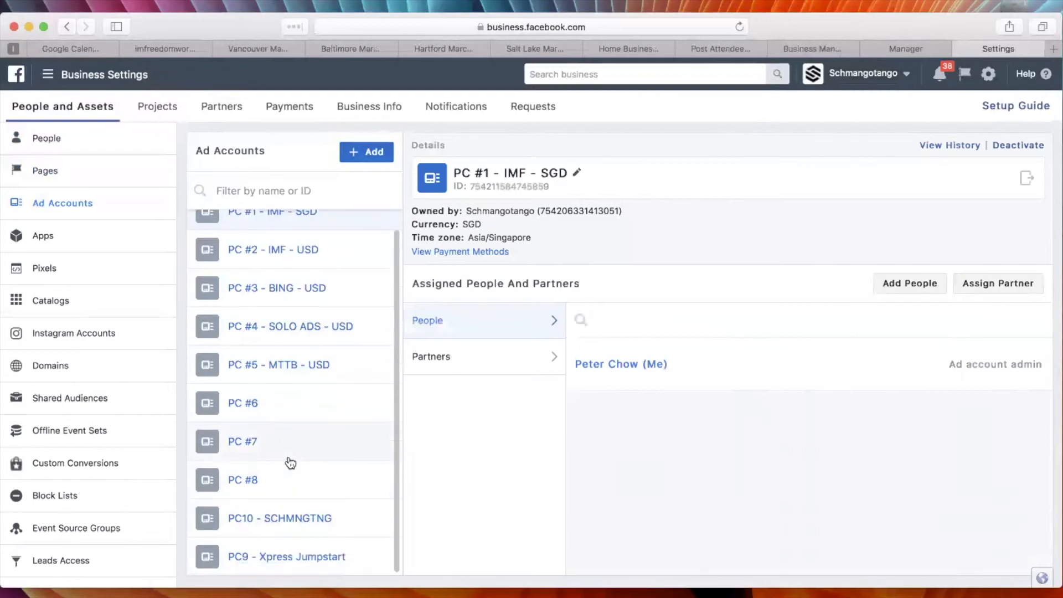
{"action": "scroll", "coordinate": [290, 463], "scroll_direction": "up", "scroll_amount": 1}
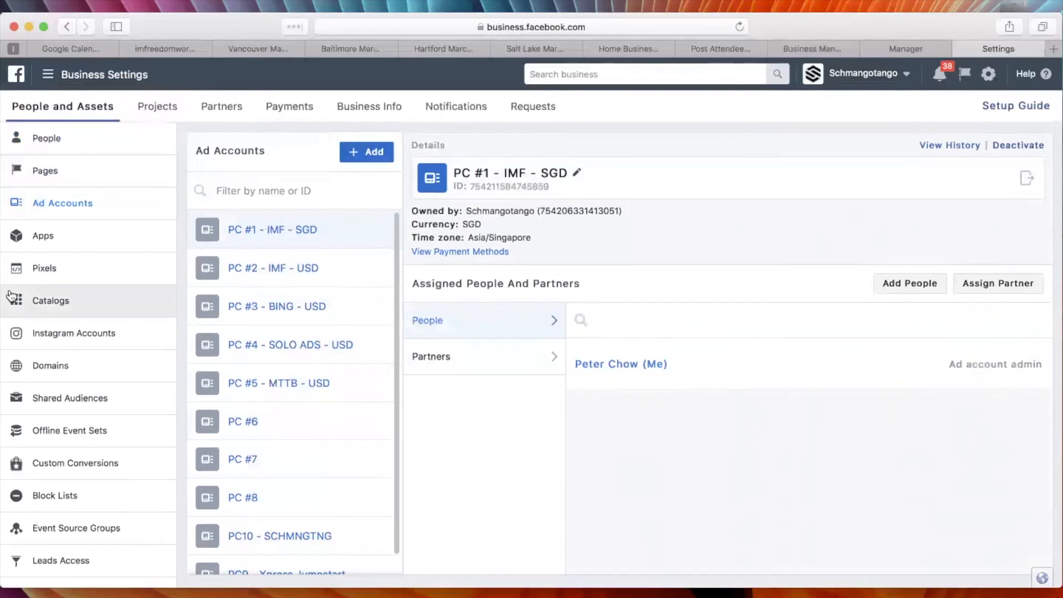
Look at the business's pixels and the form for creating one without submitting it, then view the details of PC #10's Pixel.
{"action": "left_click", "coordinate": [44, 273]}
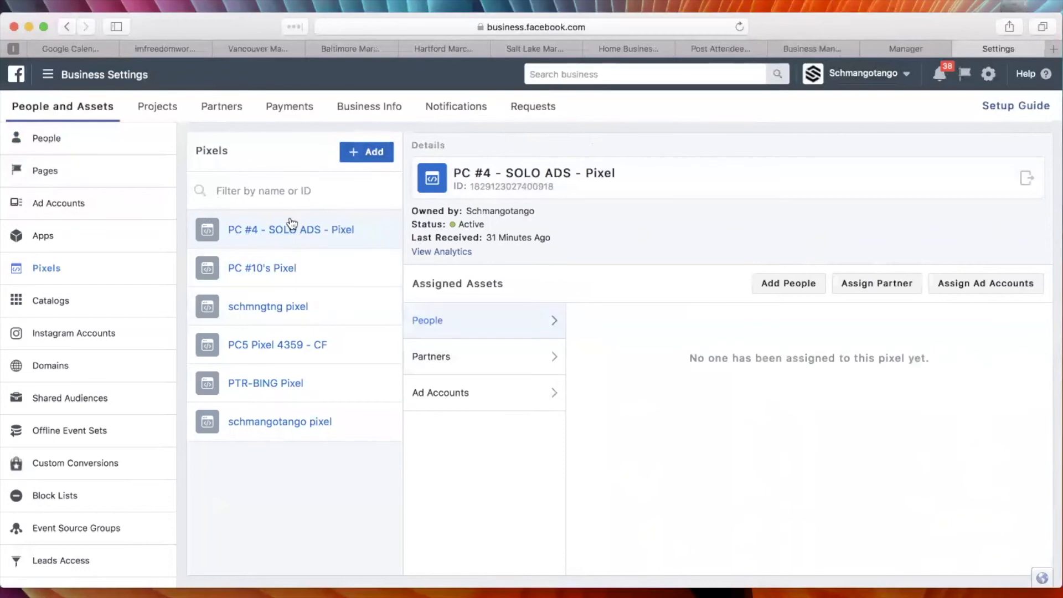
{"action": "left_click", "coordinate": [372, 151]}
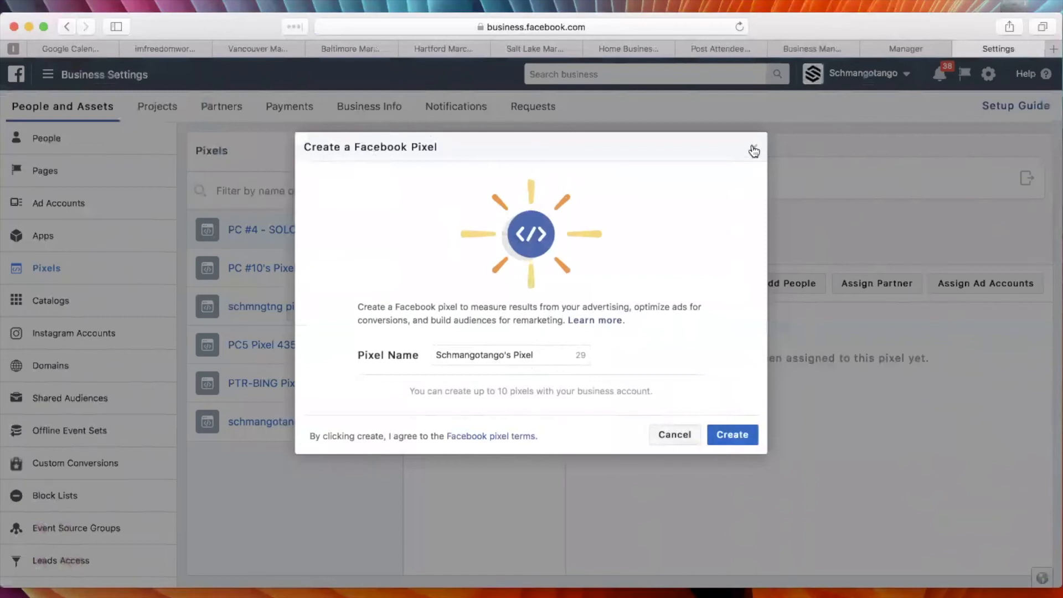
{"action": "left_click", "coordinate": [679, 435]}
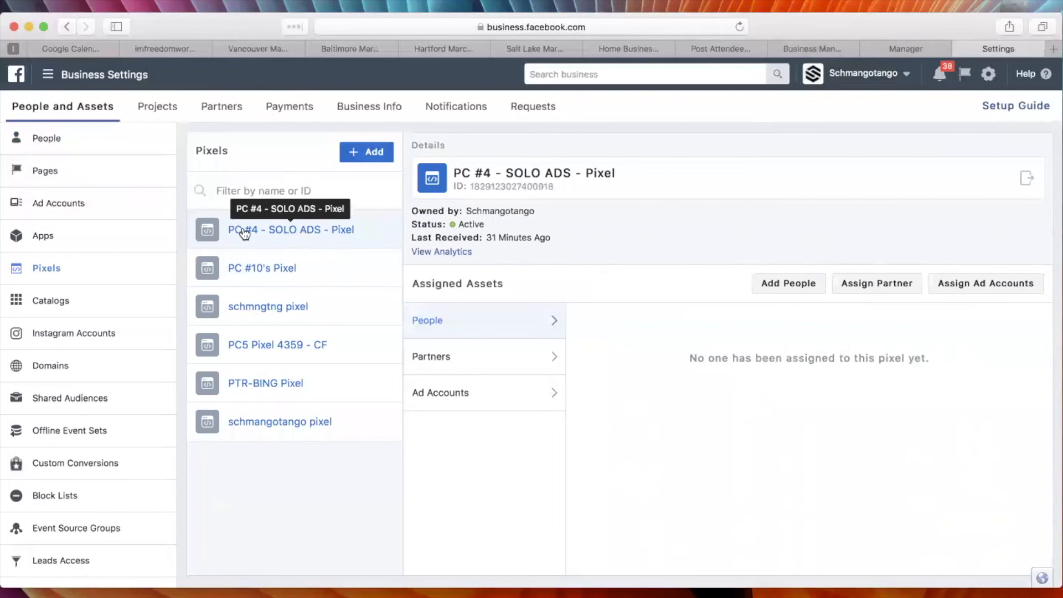
{"action": "left_click", "coordinate": [285, 271]}
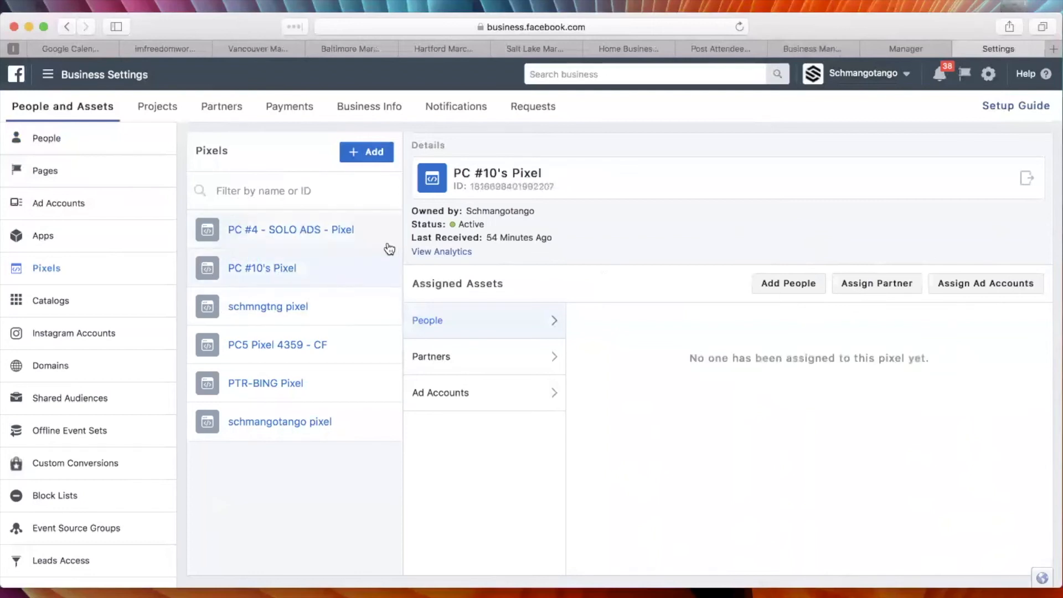
Create a new Facebook pixel named "PC10 Pixel" in the business account.
{"action": "left_click", "coordinate": [373, 153]}
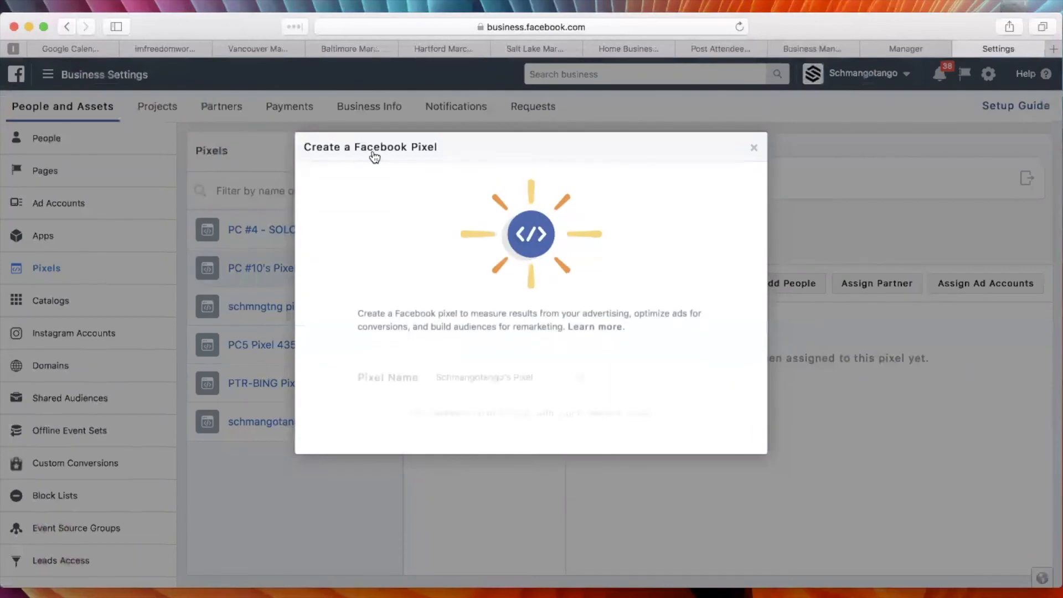
{"action": "left_click_drag", "start_coordinate": [510, 355], "coordinate": [408, 350]}
{"action": "type", "text": "PC10"}
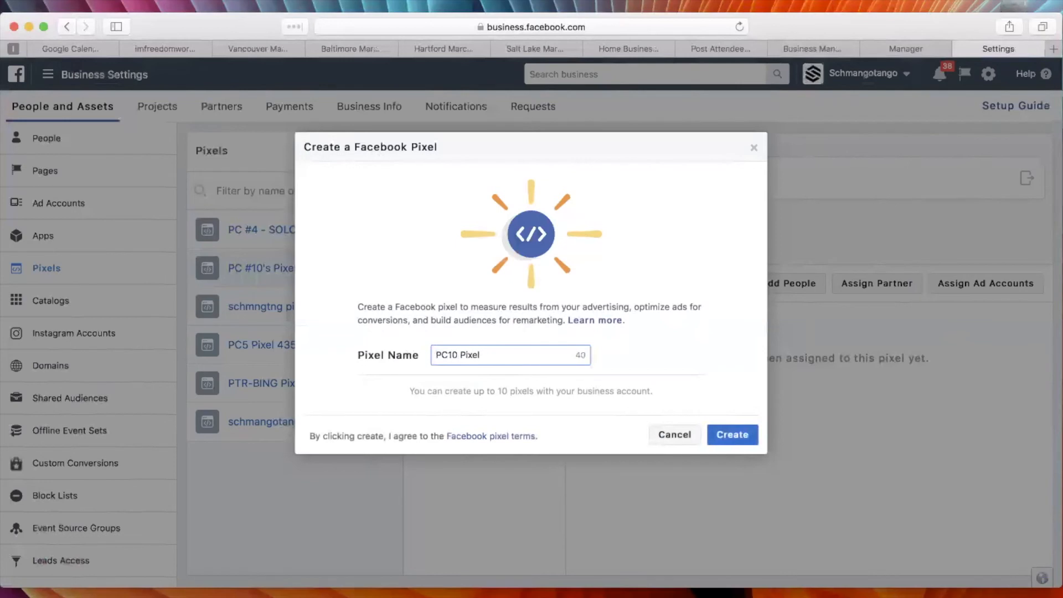
{"action": "left_click", "coordinate": [736, 436]}
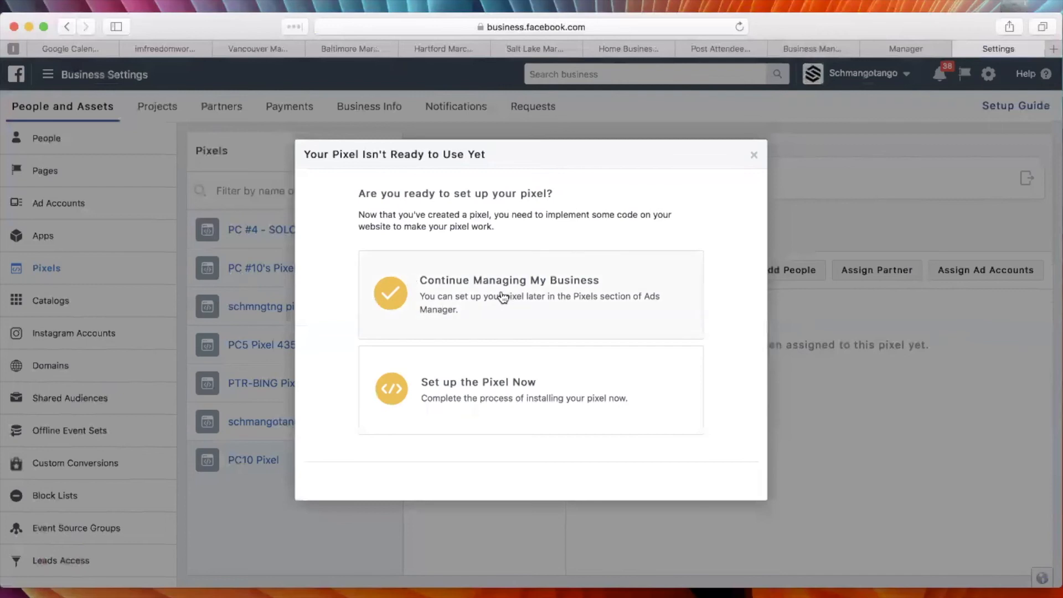
Start setting up PC10 Pixel in Events Manager and choose to install the pixel code manually.
{"action": "left_click", "coordinate": [489, 384]}
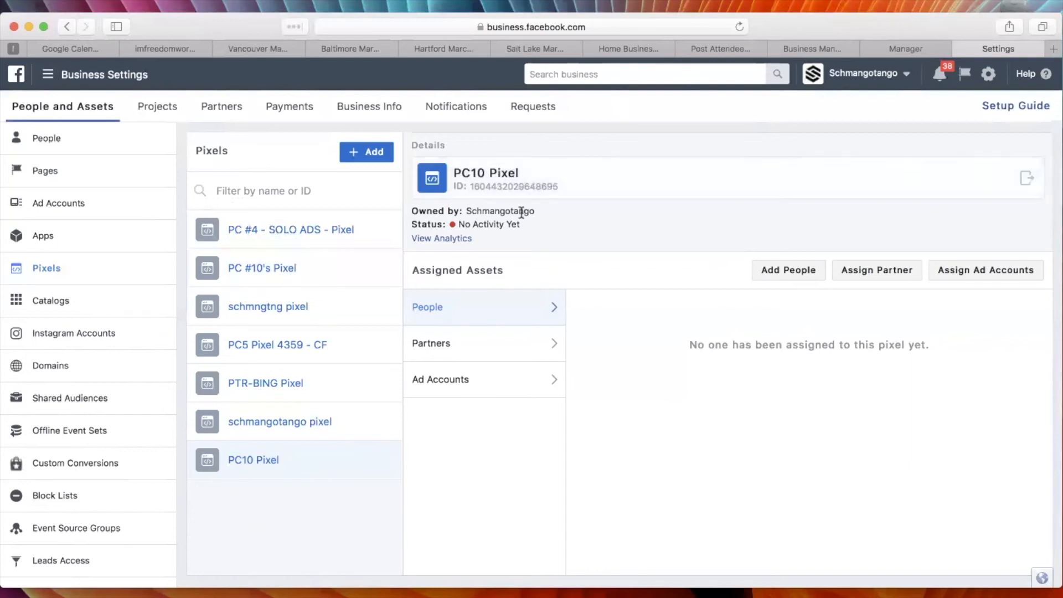
{"action": "left_click", "coordinate": [509, 173]}
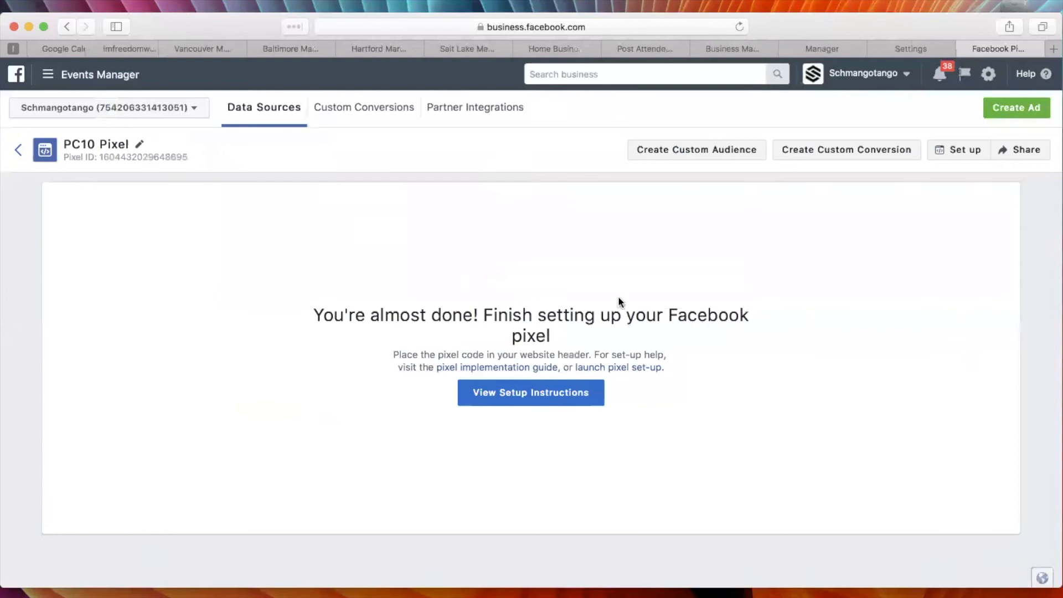
{"action": "left_click", "coordinate": [512, 394]}
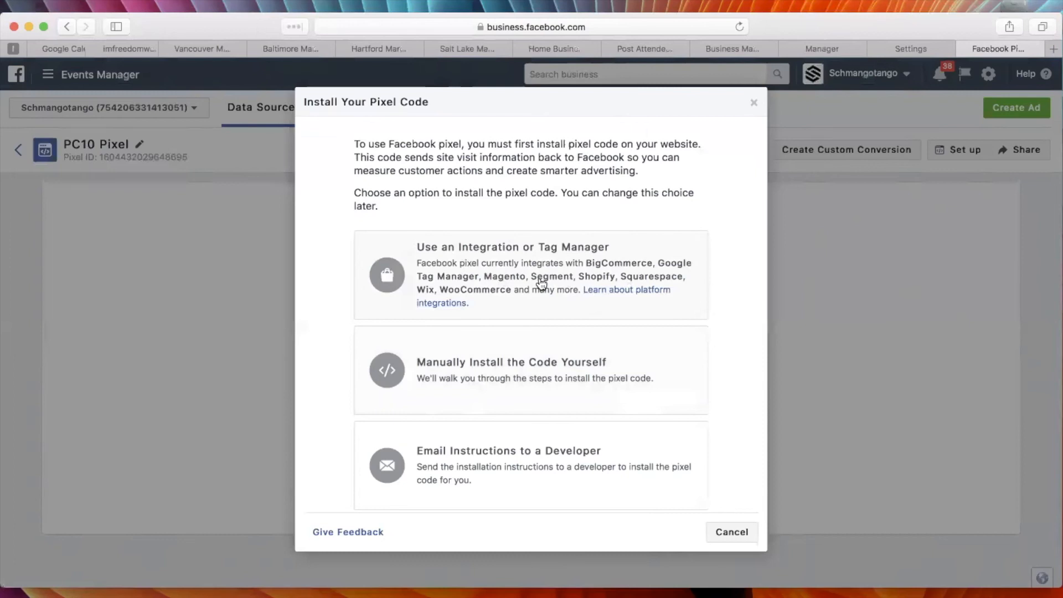
{"action": "left_click", "coordinate": [546, 369]}
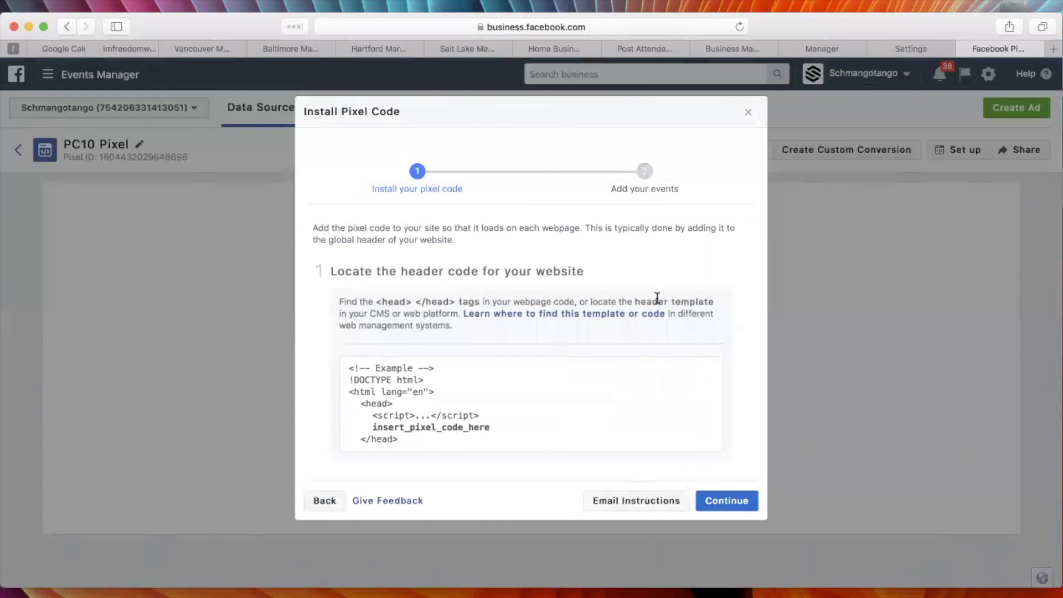
Read through the manual installation instructions for PC10 Pixel and copy the entire pixel code.
{"action": "scroll", "coordinate": [656, 298], "scroll_direction": "down", "scroll_amount": 10}
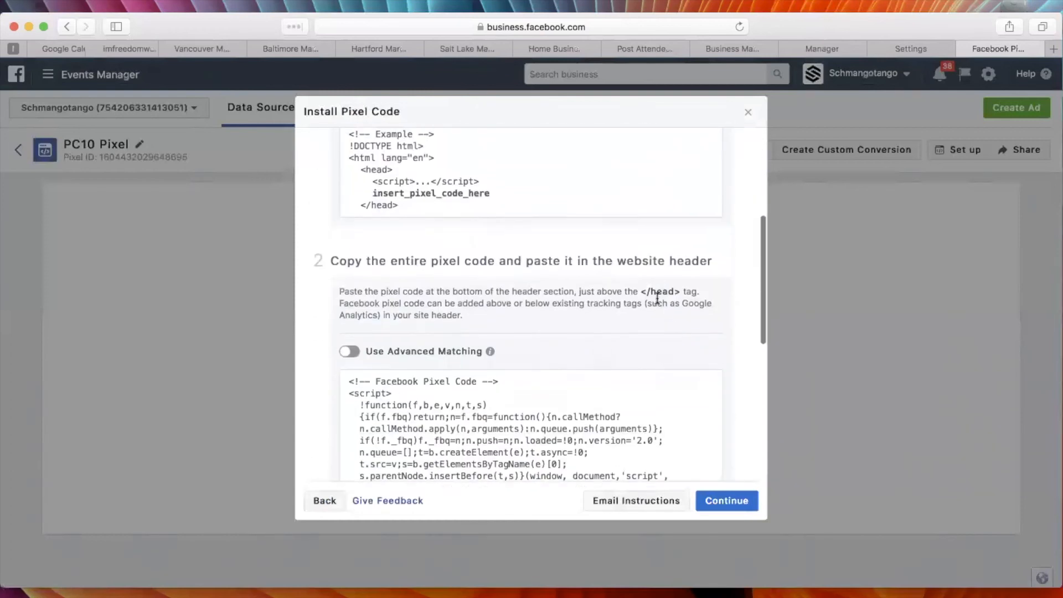
{"action": "scroll", "coordinate": [656, 298], "scroll_direction": "down", "scroll_amount": 2}
{"action": "scroll", "coordinate": [743, 259], "scroll_direction": "down", "scroll_amount": 1}
{"action": "left_click_drag", "start_coordinate": [398, 206], "coordinate": [709, 202]}
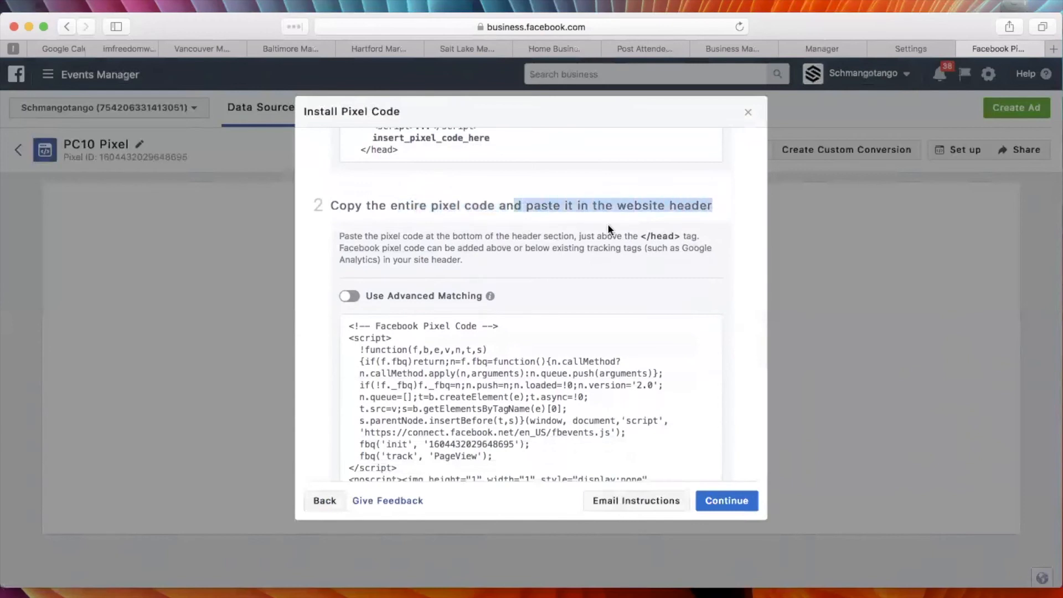
{"action": "scroll", "coordinate": [735, 327], "scroll_direction": "down", "scroll_amount": 5}
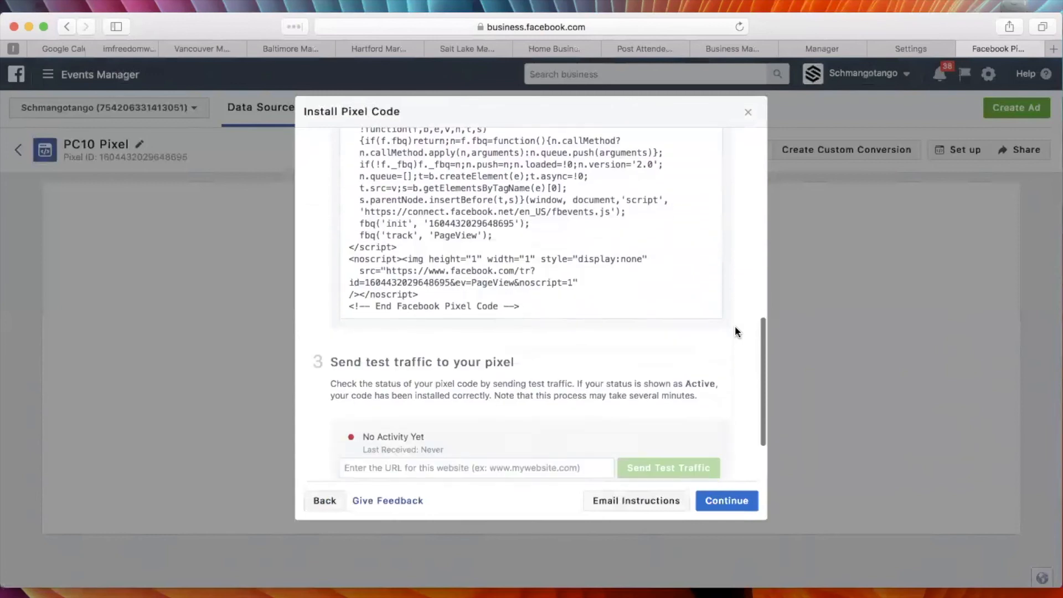
{"action": "scroll", "coordinate": [735, 331], "scroll_direction": "up", "scroll_amount": 2}
{"action": "scroll", "coordinate": [735, 332], "scroll_direction": "down", "scroll_amount": 4}
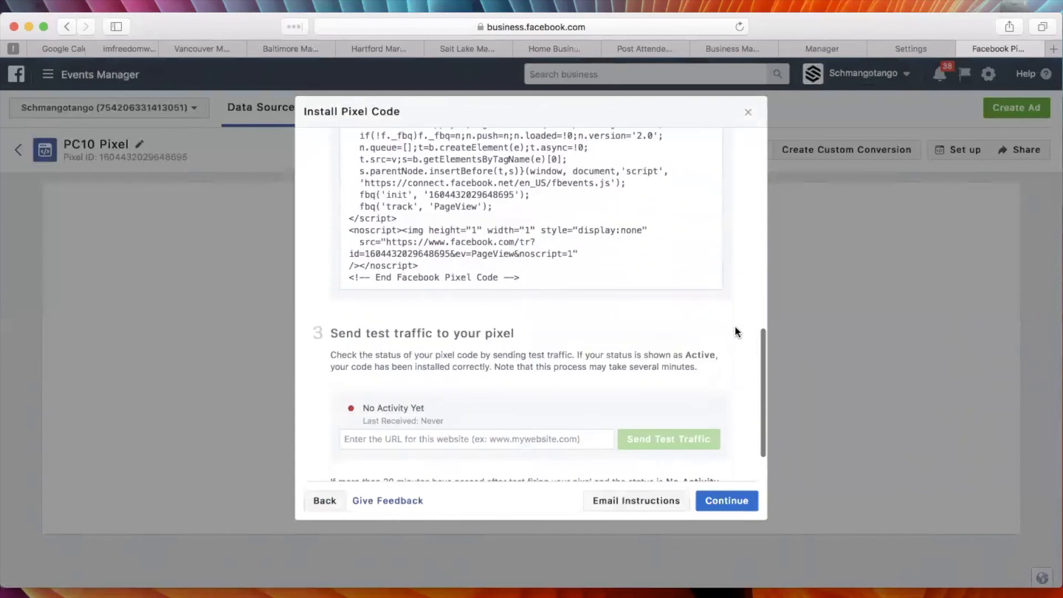
{"action": "scroll", "coordinate": [735, 331], "scroll_direction": "up", "scroll_amount": 4}
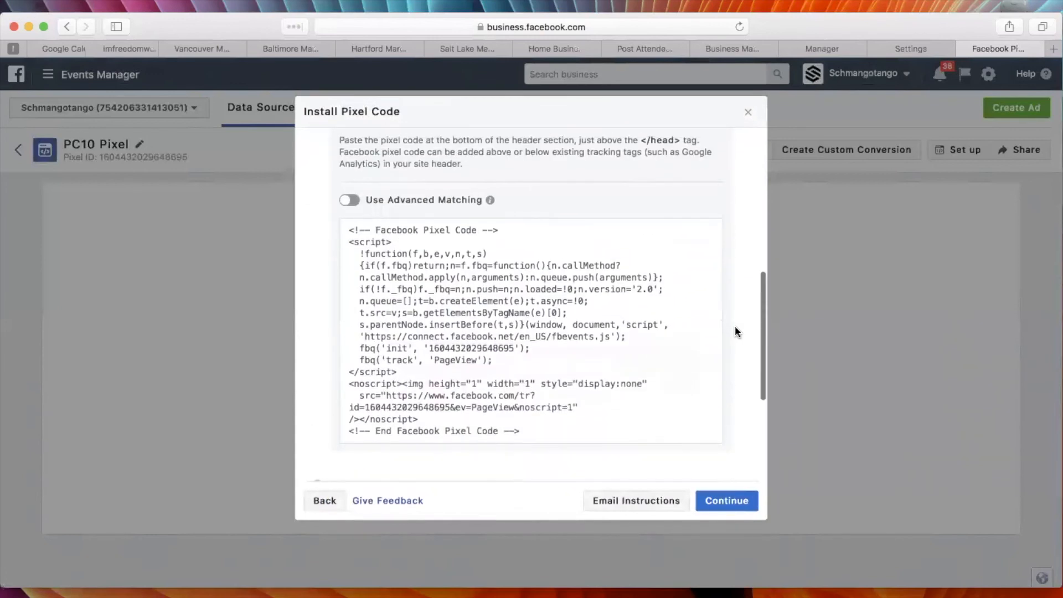
{"action": "mouse_move", "coordinate": [344, 231]}
{"action": "left_click", "coordinate": [533, 327]}
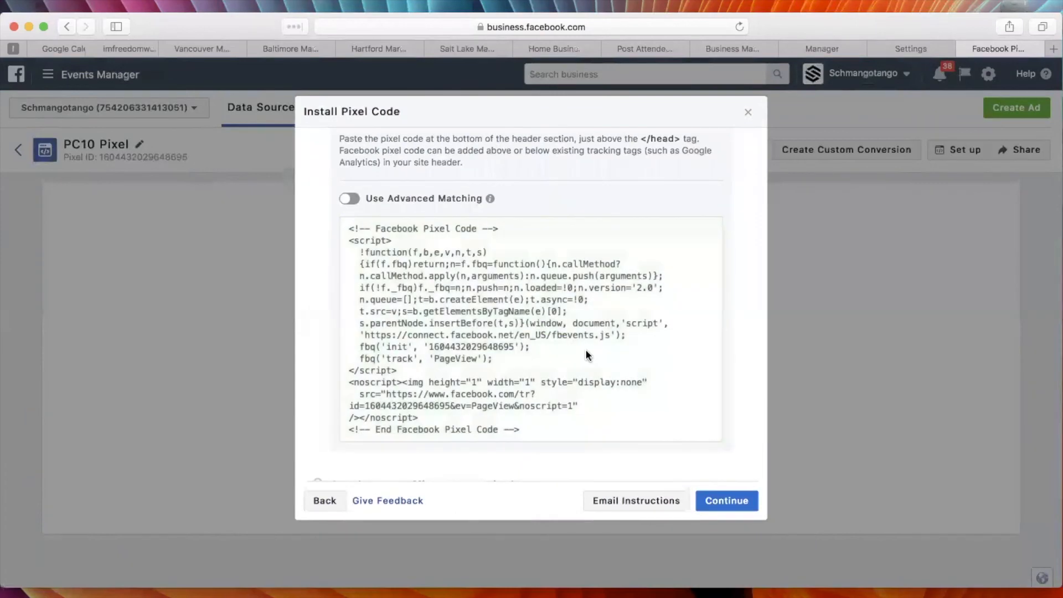
Switch to TextEdit and replace all text in Untitled 24.rtf with the heading "PC 10 PIXEL".
{"action": "key", "text": "super+Tab"}
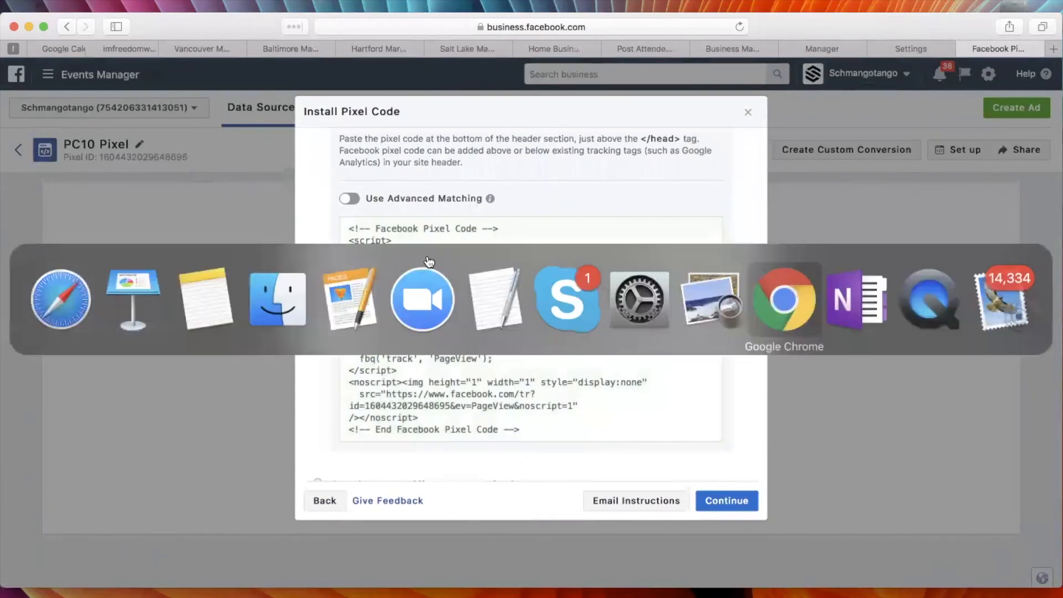
{"action": "left_click", "coordinate": [508, 307]}
{"action": "scroll", "coordinate": [614, 297], "scroll_direction": "down", "scroll_amount": 2}
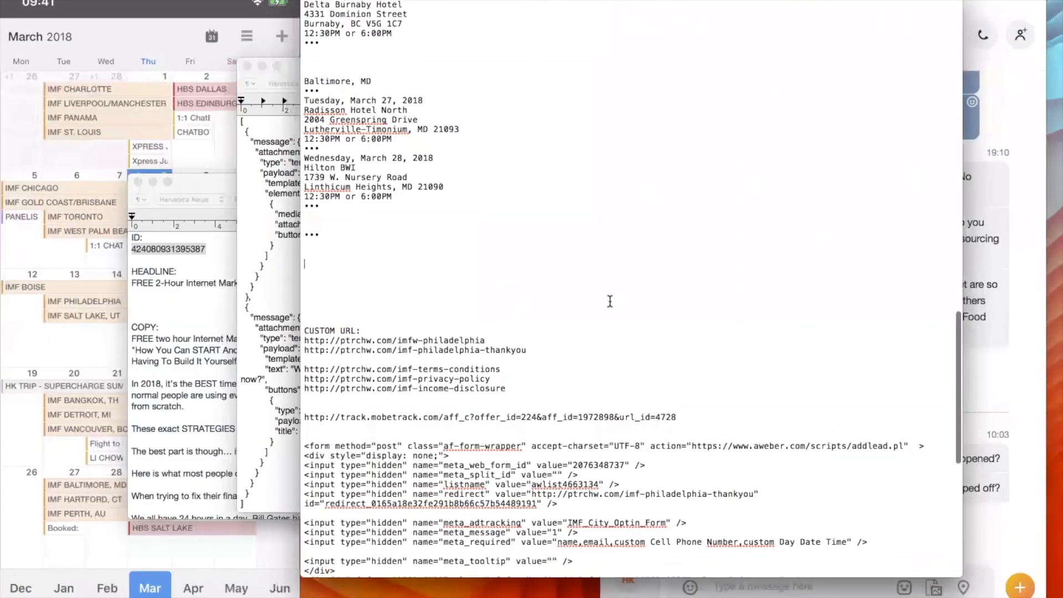
{"action": "left_click", "coordinate": [686, 230]}
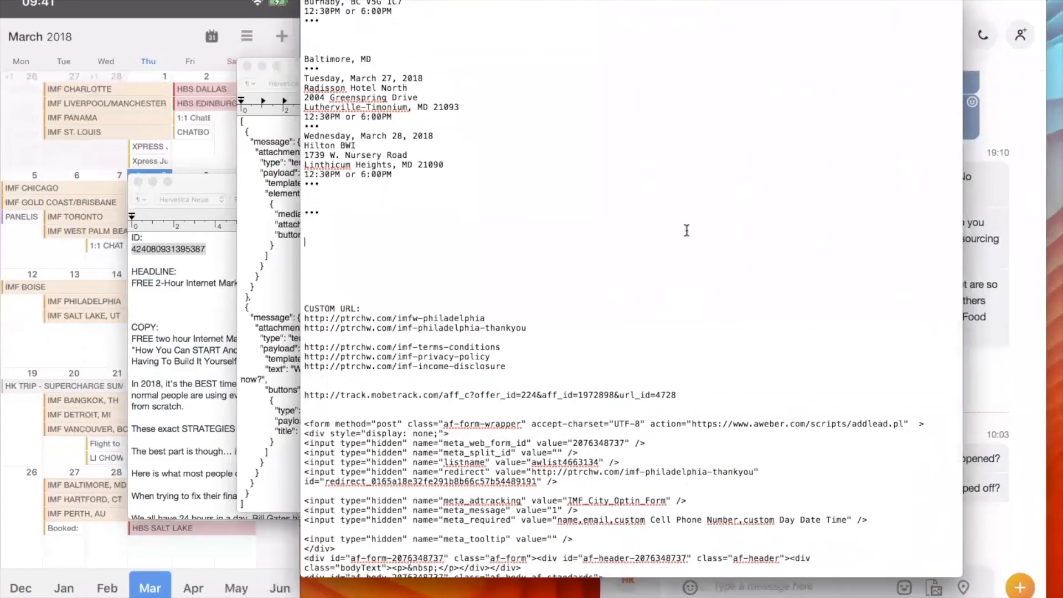
{"action": "left_click", "coordinate": [260, 297]}
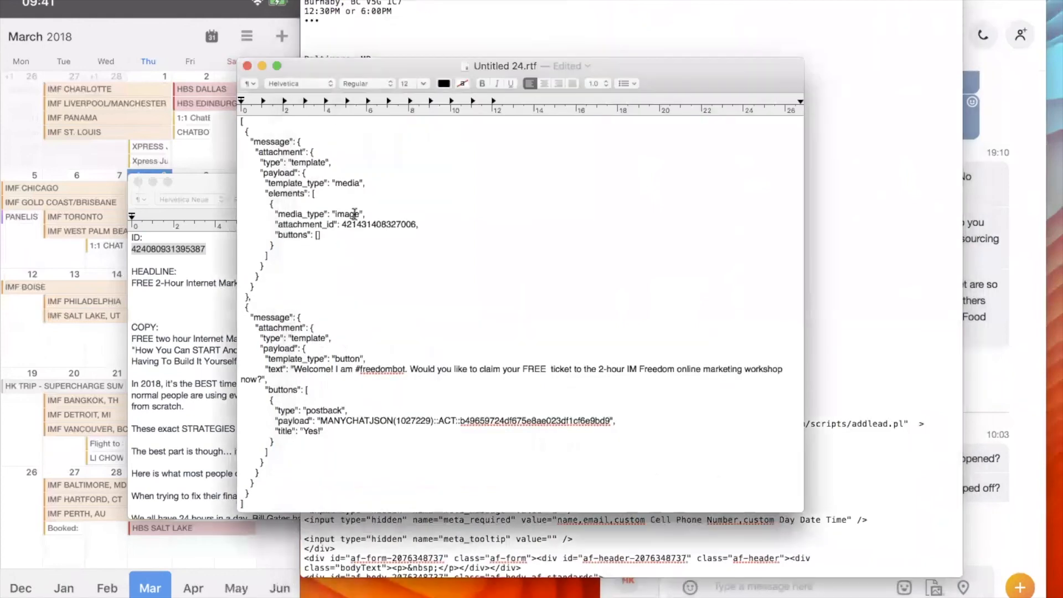
{"action": "key", "text": "super+a"}
{"action": "type", "text": "PC"}
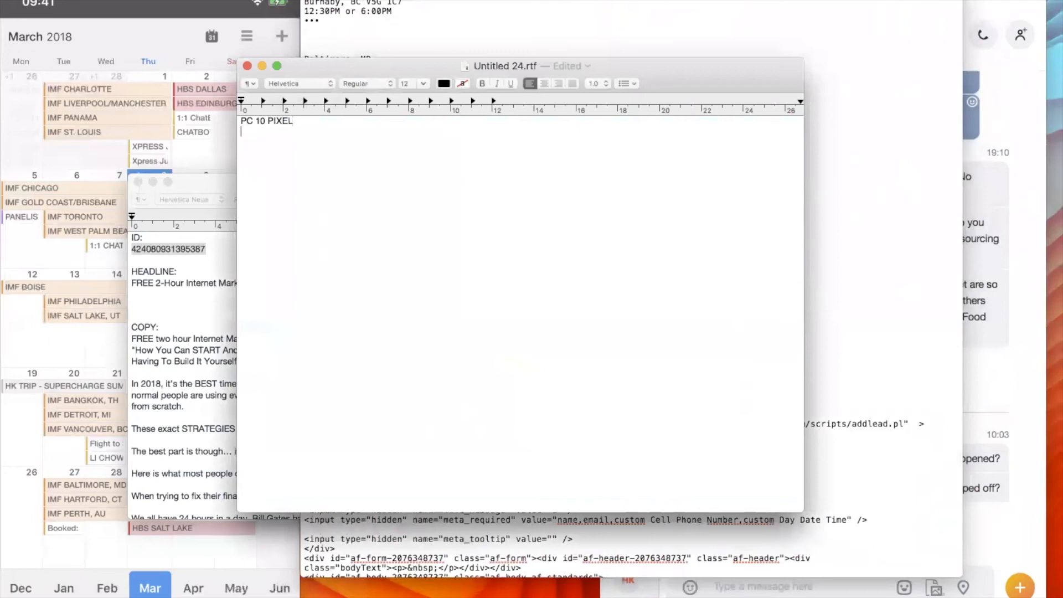
Copy the pixel code from the installation instructions and paste it below the heading in the TextEdit document.
{"action": "key", "text": "super+v"}
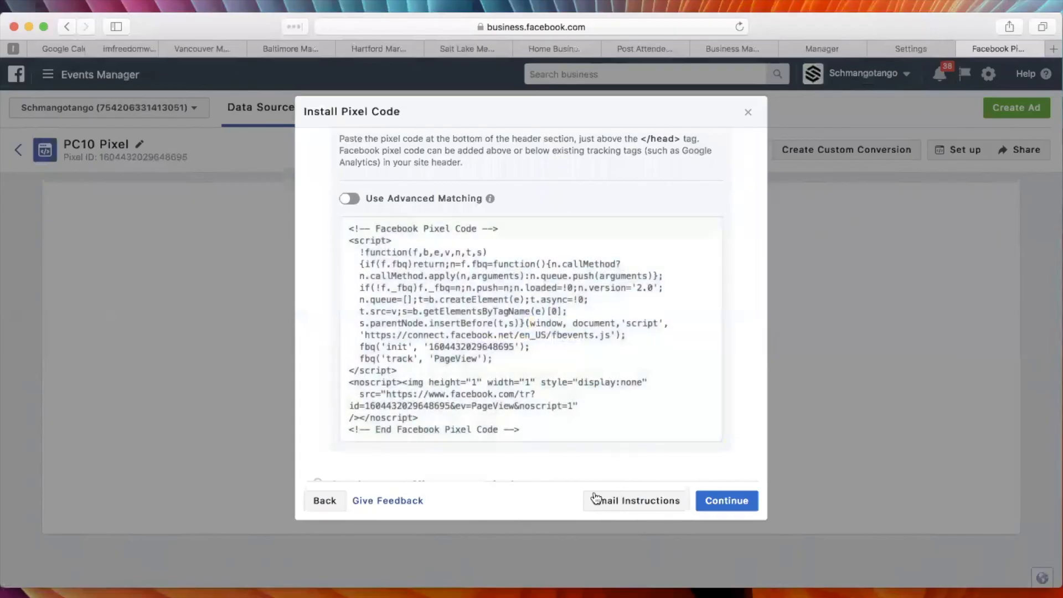
{"action": "scroll", "coordinate": [737, 383], "scroll_direction": "down", "scroll_amount": 5}
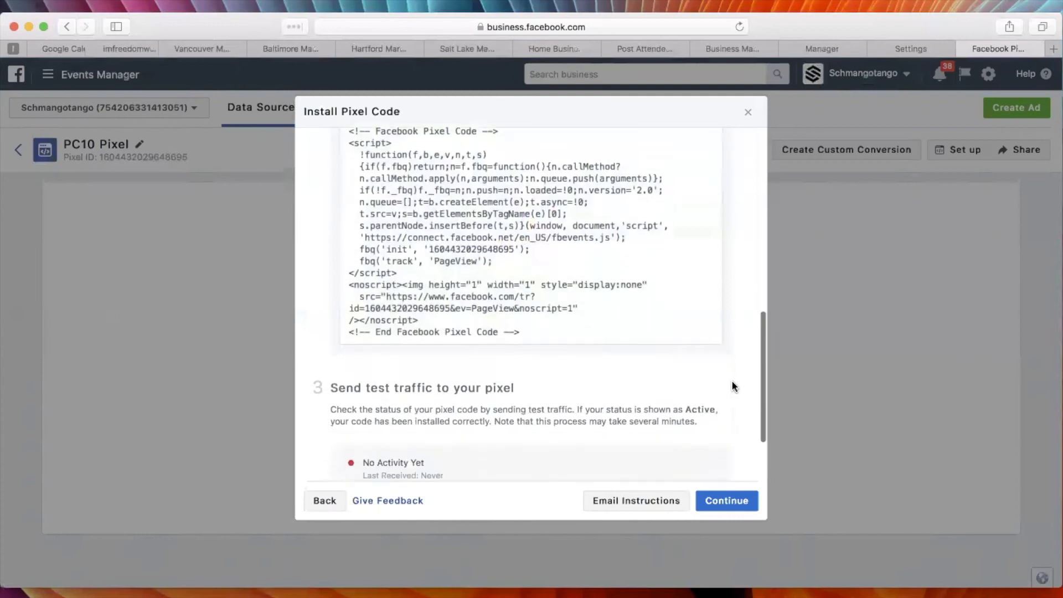
{"action": "left_click", "coordinate": [637, 238]}
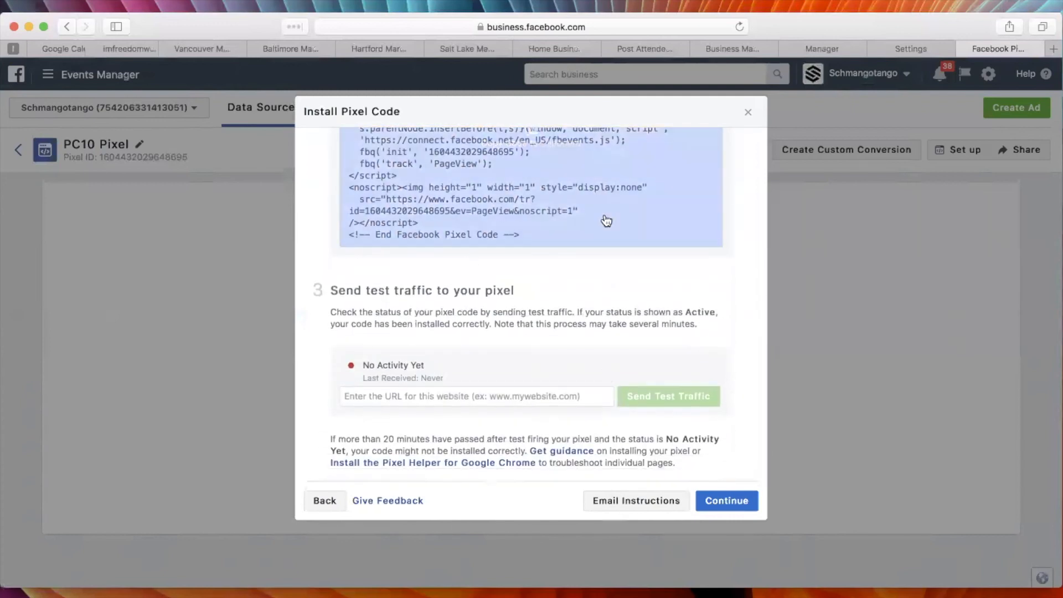
{"action": "left_click", "coordinate": [492, 180]}
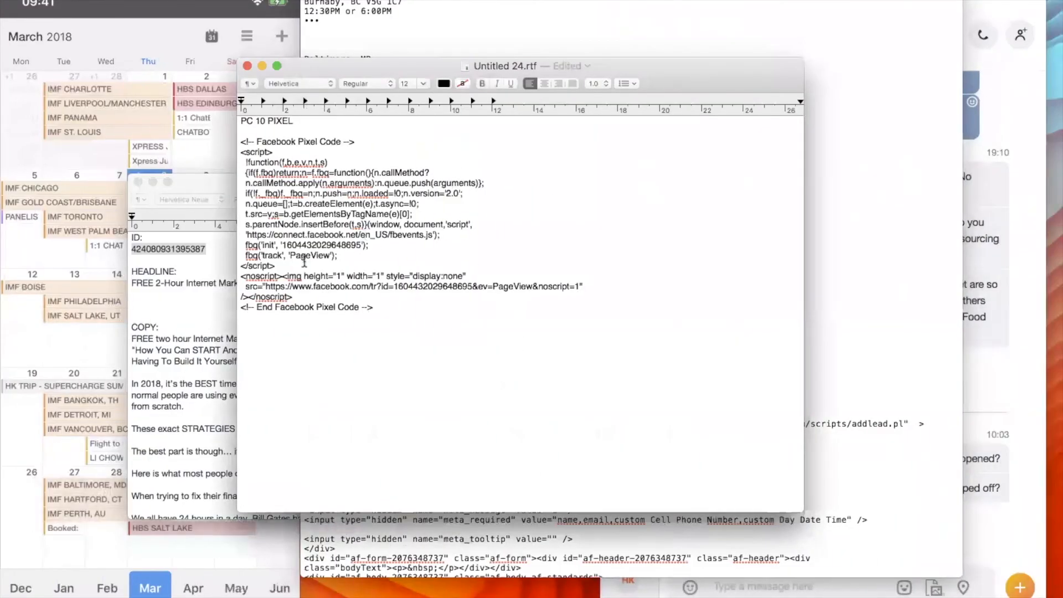
Switch to OneNote and look through the saved pixel code pages in the FB Campaigns section.
{"action": "key", "text": "super+tab"}
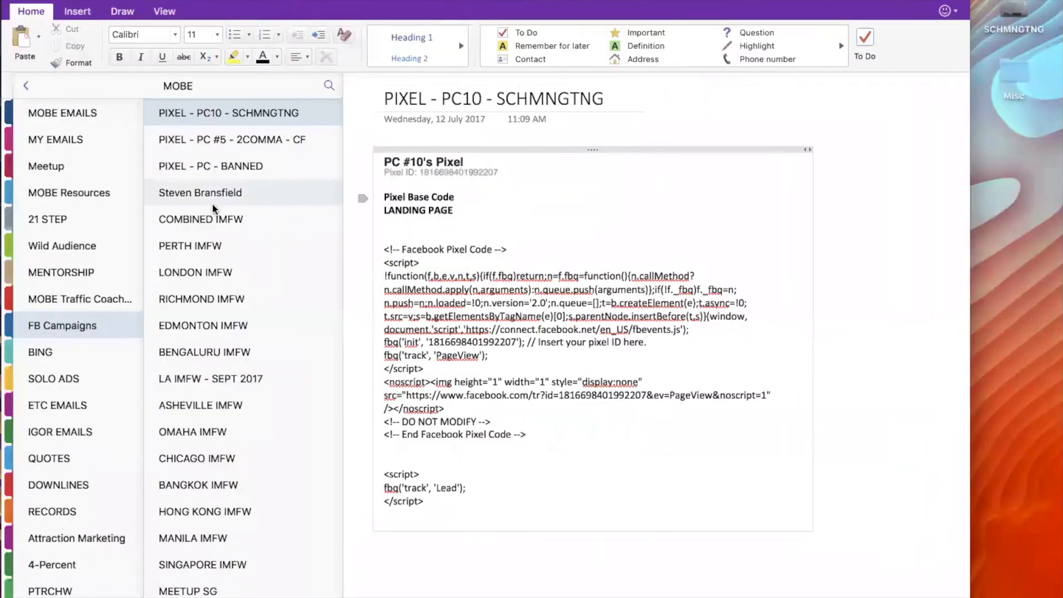
{"action": "left_click", "coordinate": [197, 135]}
{"action": "left_click", "coordinate": [191, 159]}
{"action": "left_click", "coordinate": [201, 124]}
{"action": "left_click", "coordinate": [193, 160]}
{"action": "left_click", "coordinate": [192, 136]}
{"action": "key", "text": "ctrl+Right"}
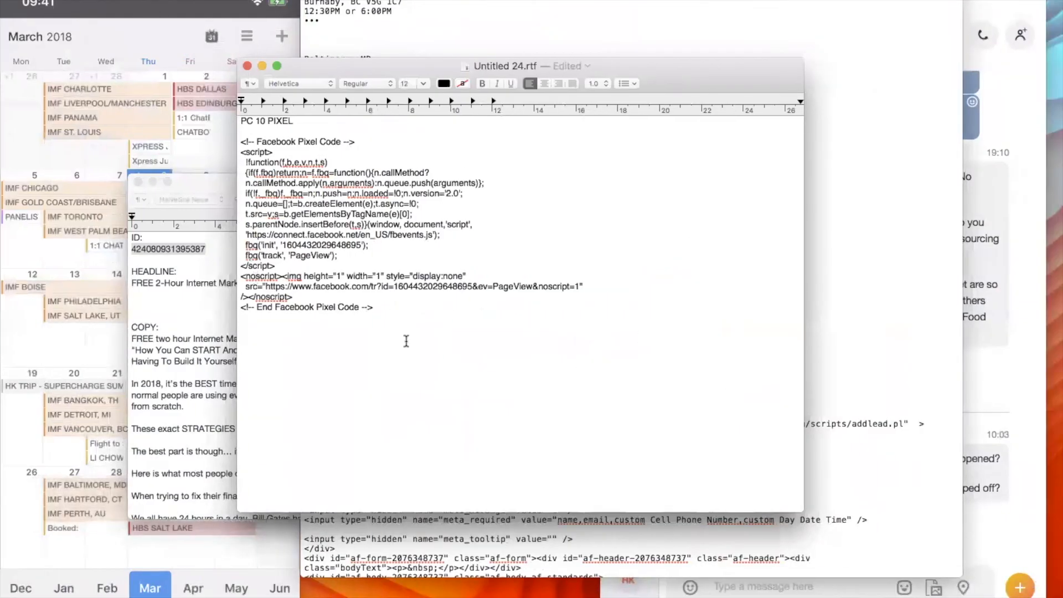
Return to the pixel installation instructions in Safari and review the code and the test traffic section.
{"action": "key", "text": "super+Tab"}
{"action": "key", "text": "super+Tab"}
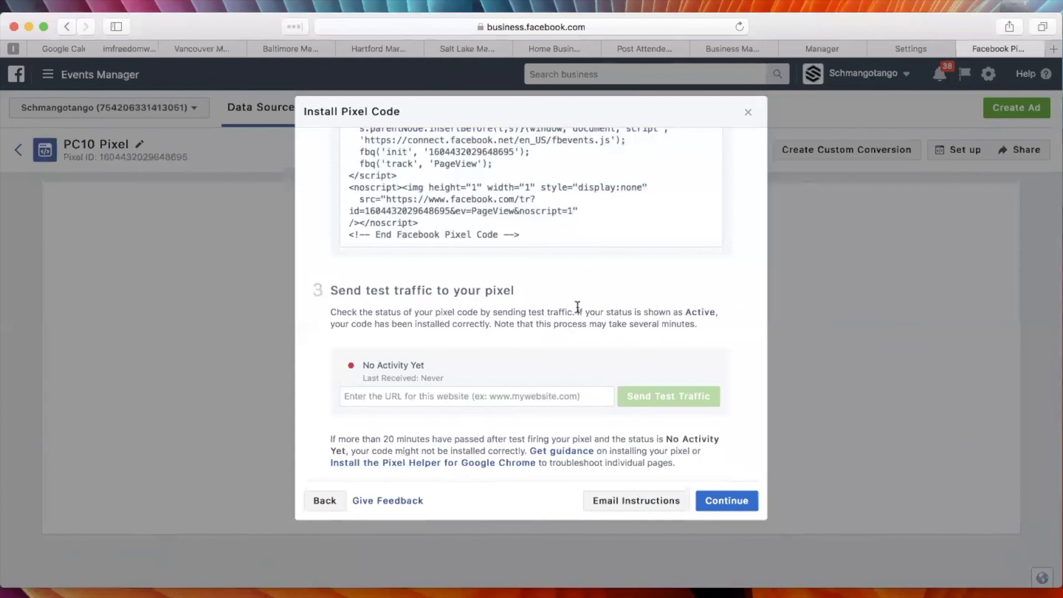
{"action": "scroll", "coordinate": [578, 308], "scroll_direction": "up", "scroll_amount": 2}
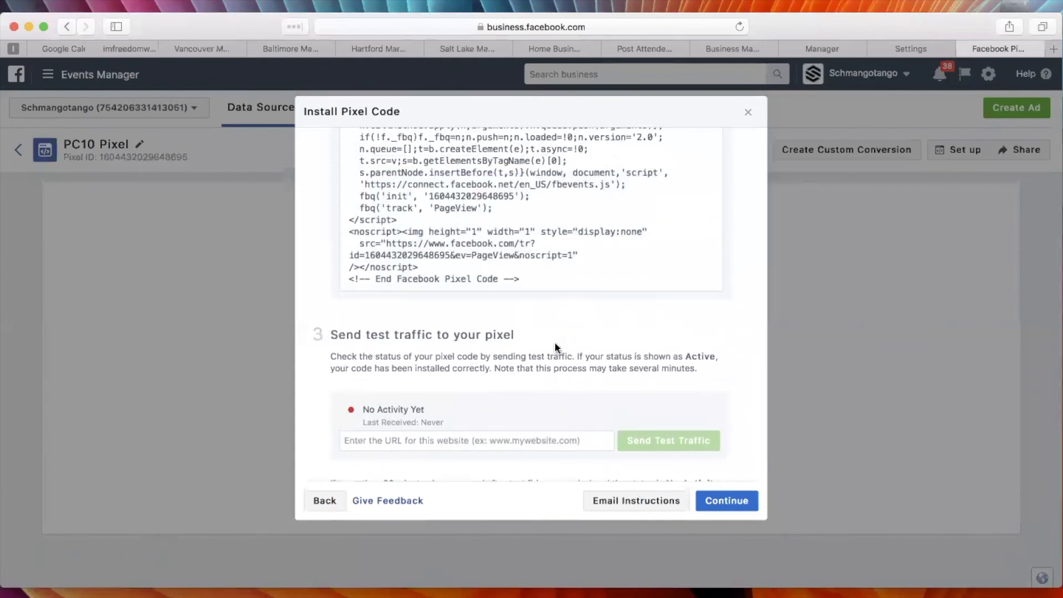
{"action": "scroll", "coordinate": [366, 360], "scroll_direction": "down", "scroll_amount": 3}
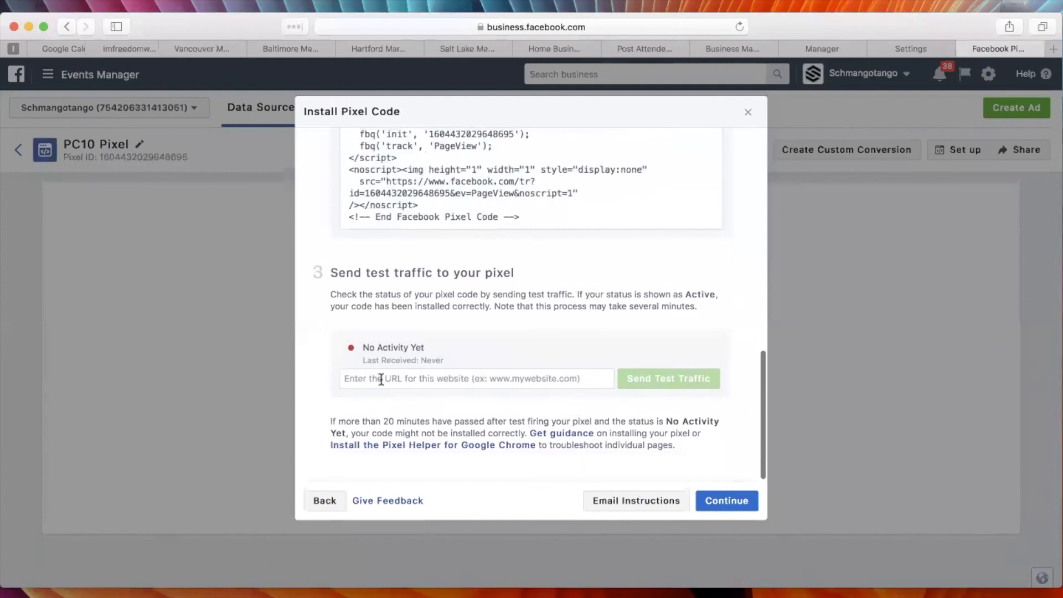
{"action": "scroll", "coordinate": [576, 172], "scroll_direction": "up", "scroll_amount": 1}
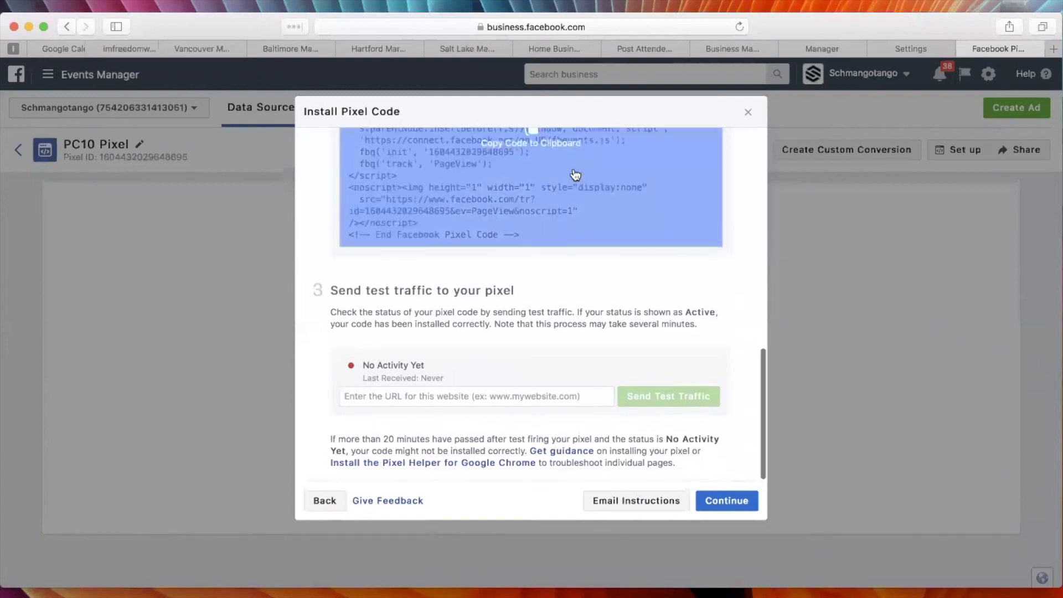
Switch to Chrome and open the IMFW Philadelphia Opt-in page from ClickFunnels in the page editor.
{"action": "key", "text": "super+Tab"}
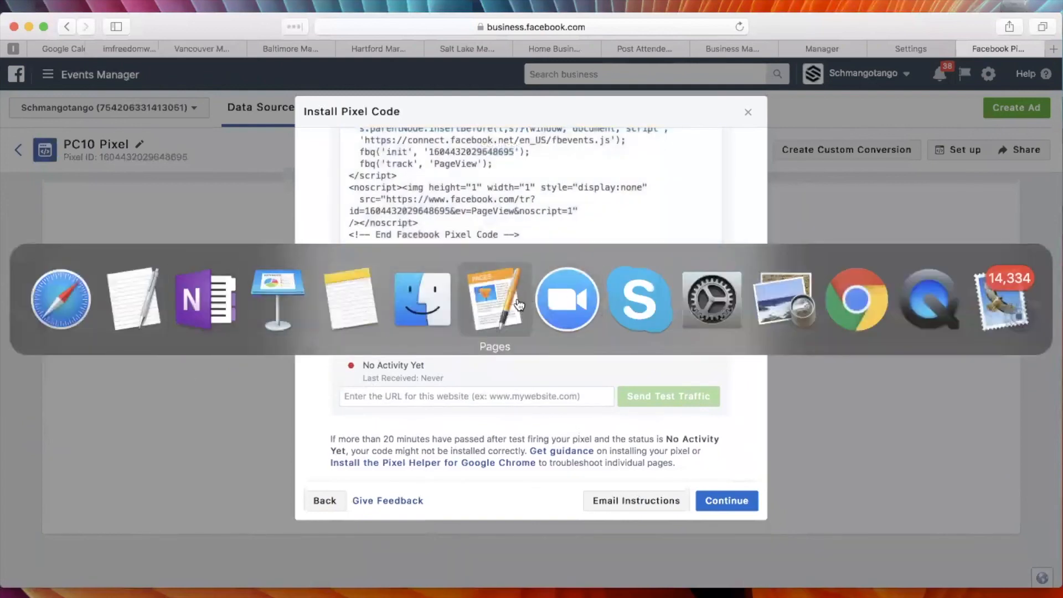
{"action": "left_click", "coordinate": [861, 302]}
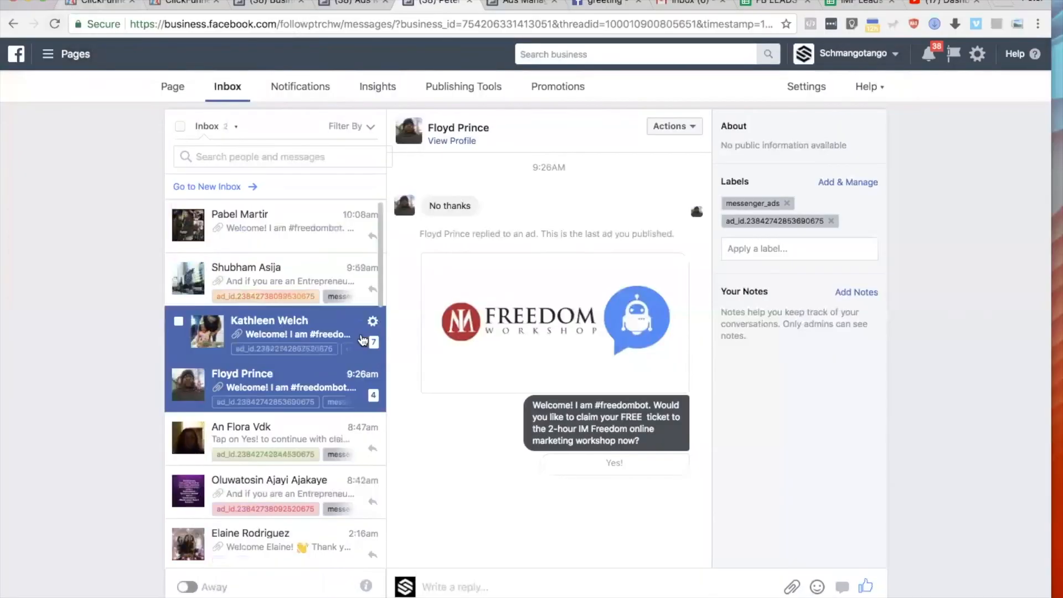
{"action": "left_click", "coordinate": [92, 3]}
{"action": "left_click", "coordinate": [185, 3]}
{"action": "left_click", "coordinate": [95, 3]}
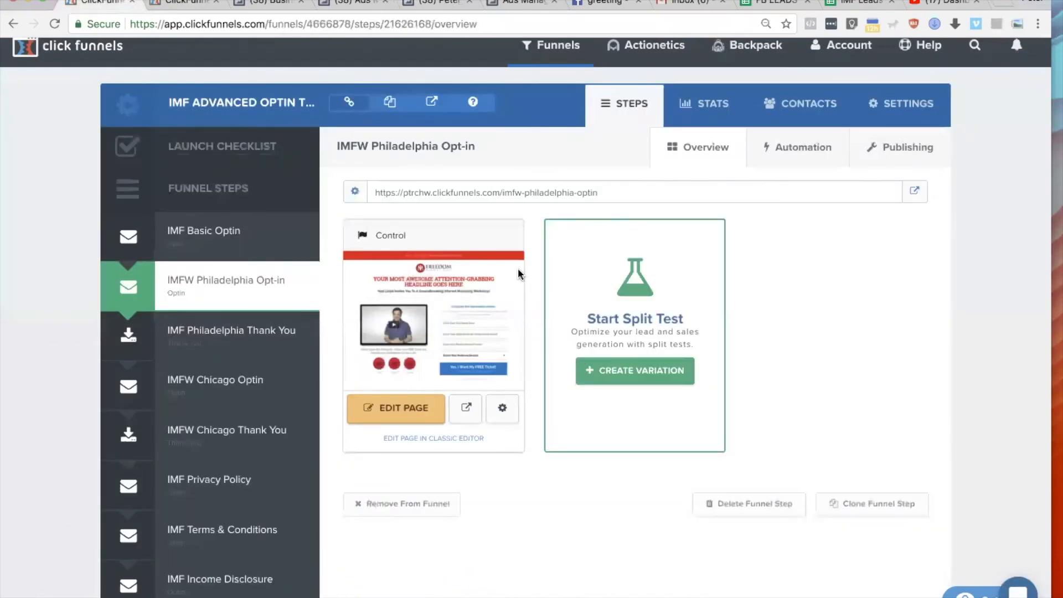
{"action": "left_click", "coordinate": [392, 413]}
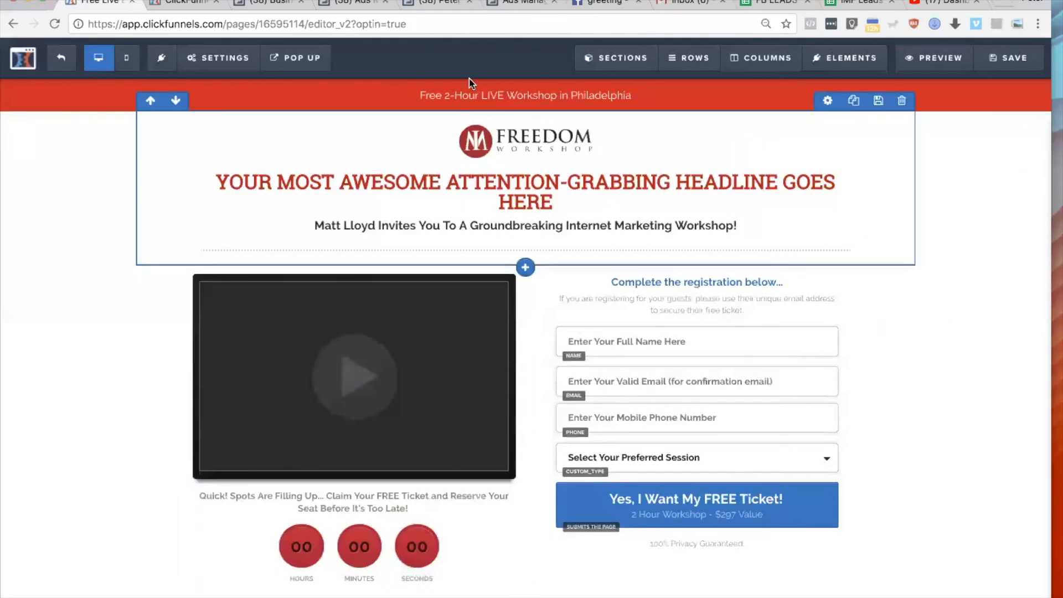
Replace the opt-in page's header tracking code with the copied PC10 Pixel code and close the tracking code settings.
{"action": "left_click", "coordinate": [219, 58]}
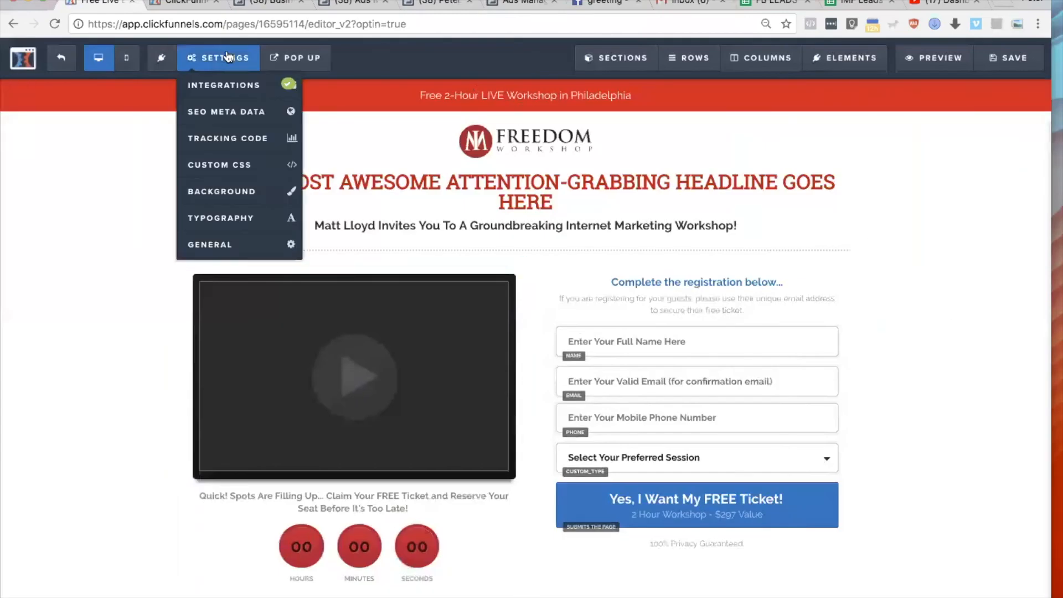
{"action": "left_click", "coordinate": [205, 141]}
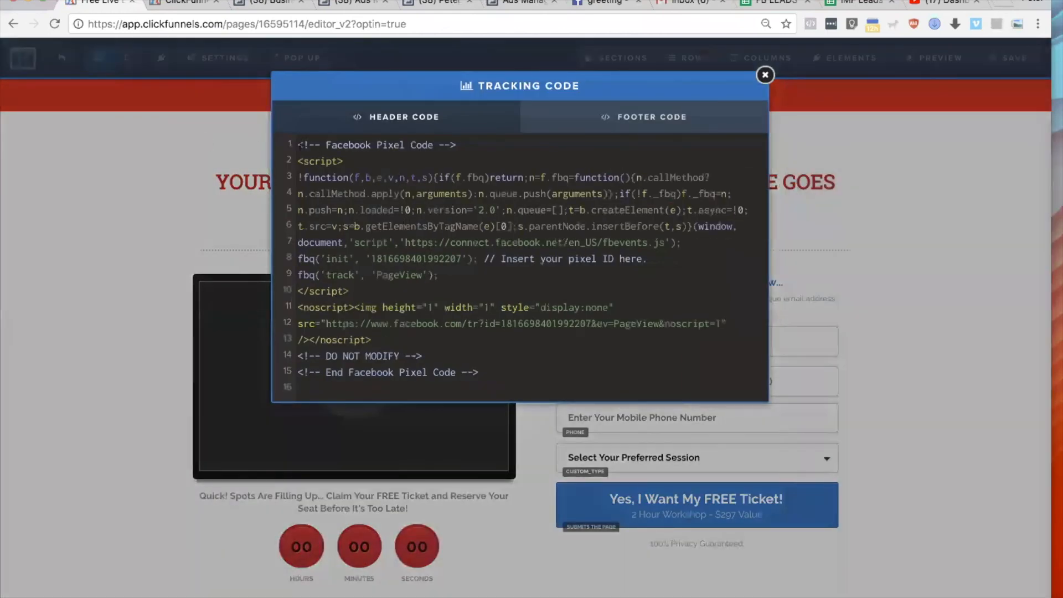
{"action": "left_click_drag", "start_coordinate": [298, 145], "coordinate": [543, 380]}
{"action": "key", "text": "super+v"}
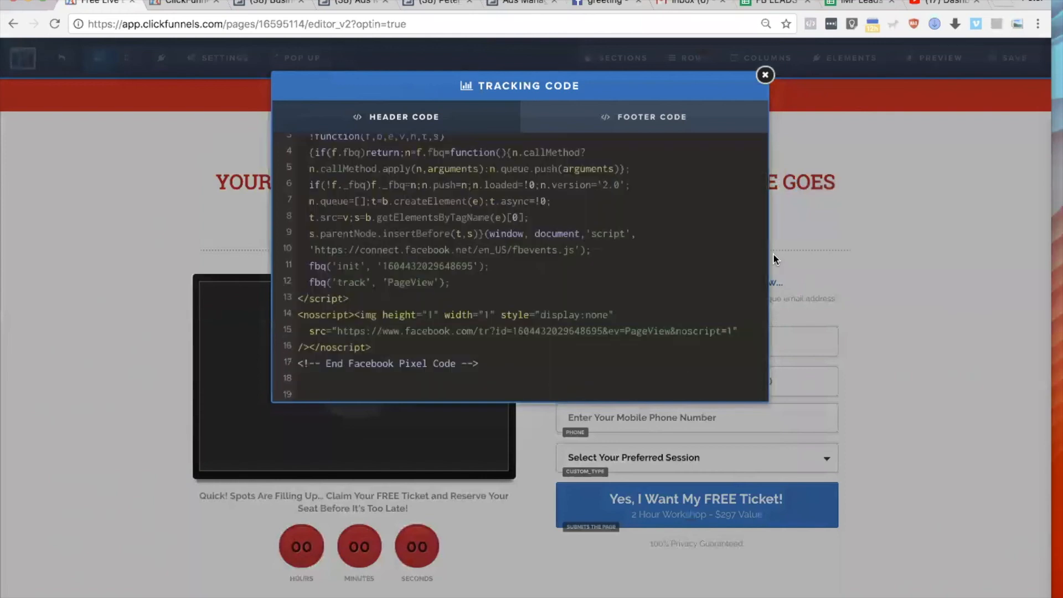
{"action": "left_click", "coordinate": [765, 76]}
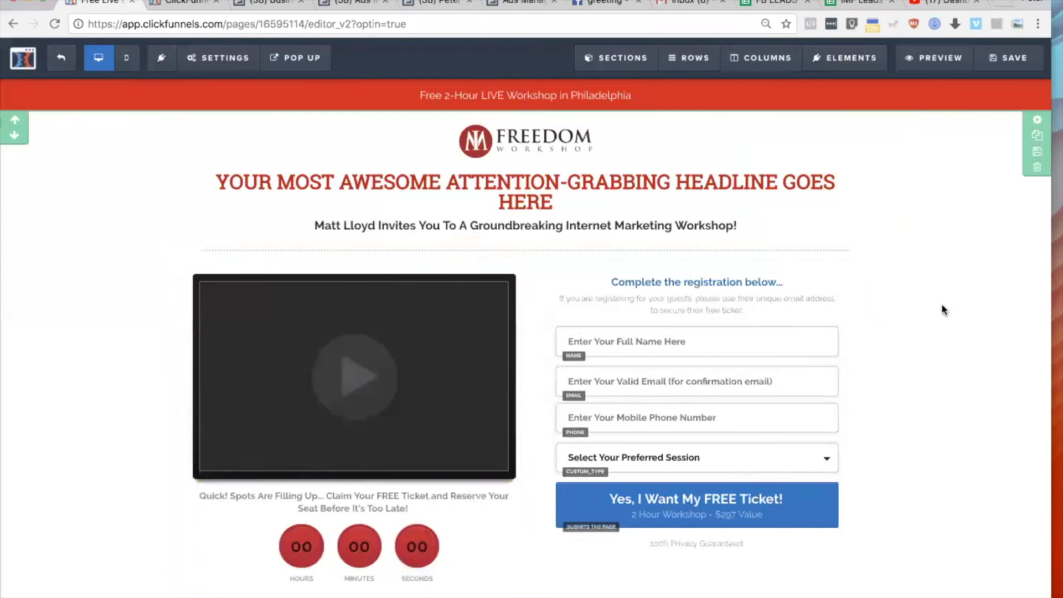
Switch back to the pixel installation instructions in Safari and activate the website URL field for sending test traffic.
{"action": "key", "text": "super+Tab"}
{"action": "left_click", "coordinate": [42, 312]}
{"action": "key", "text": "super+Tab"}
{"action": "left_click", "coordinate": [135, 302]}
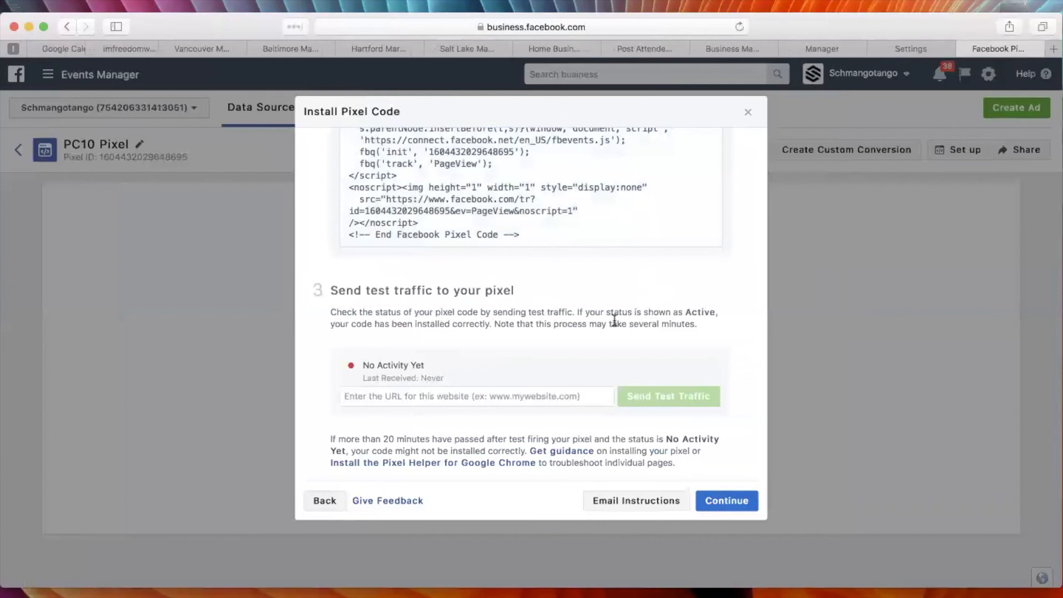
{"action": "left_click", "coordinate": [391, 397]}
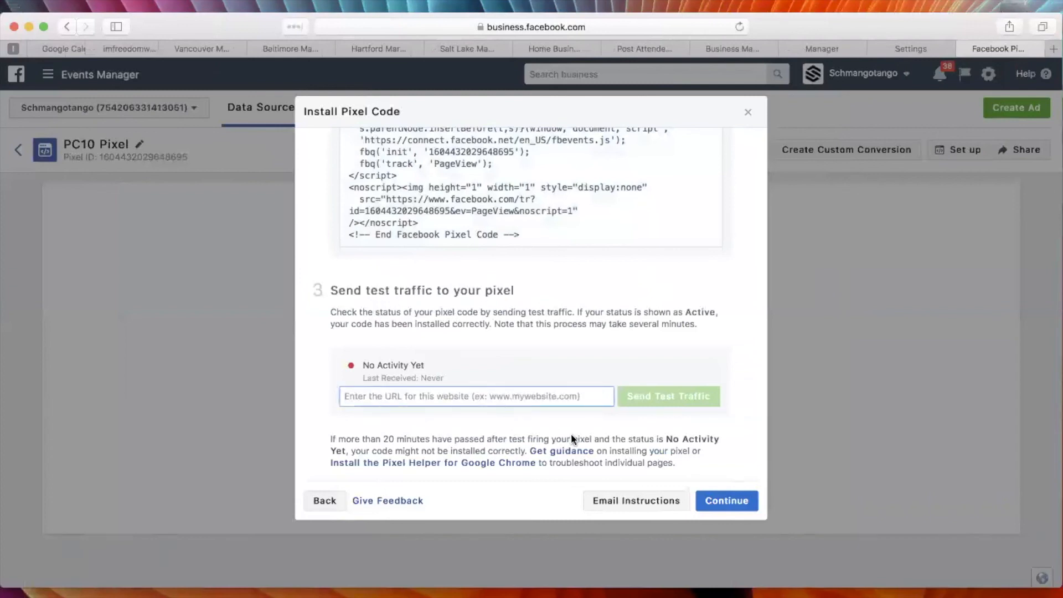
Switch to Chrome, save the IMFW Philadelphia Opt-in page and exit the editor to the funnel step overview.
{"action": "key", "text": "super+Tab"}
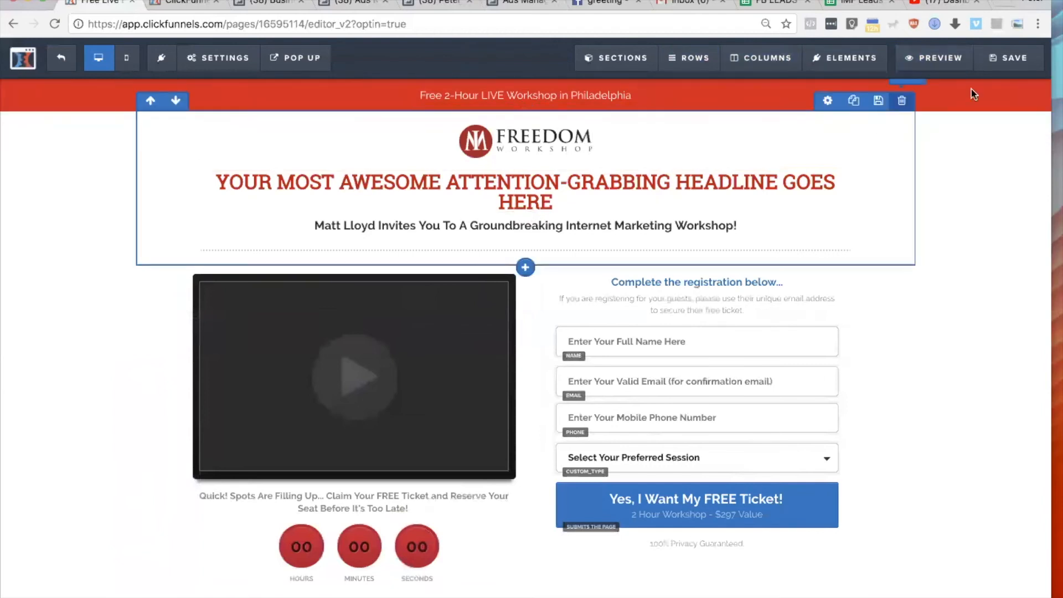
{"action": "left_click", "coordinate": [1016, 61]}
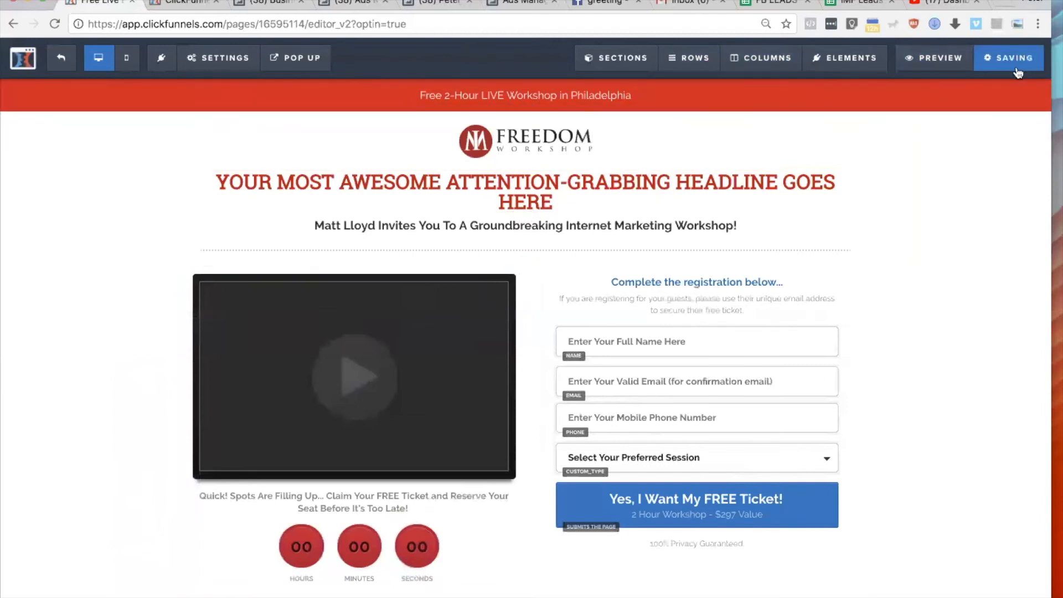
{"action": "left_click", "coordinate": [62, 59]}
{"action": "left_click", "coordinate": [594, 209]}
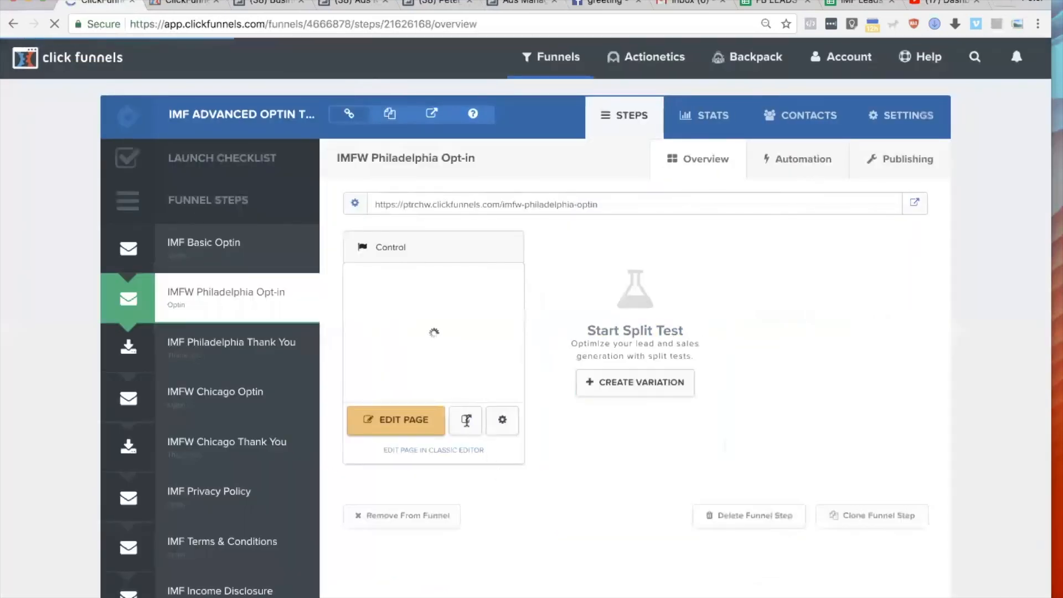
Preview the opt-in page and compare the pixel ID in Facebook Pixel Helper with the pixel code noted in TextEdit.
{"action": "left_click", "coordinate": [467, 419]}
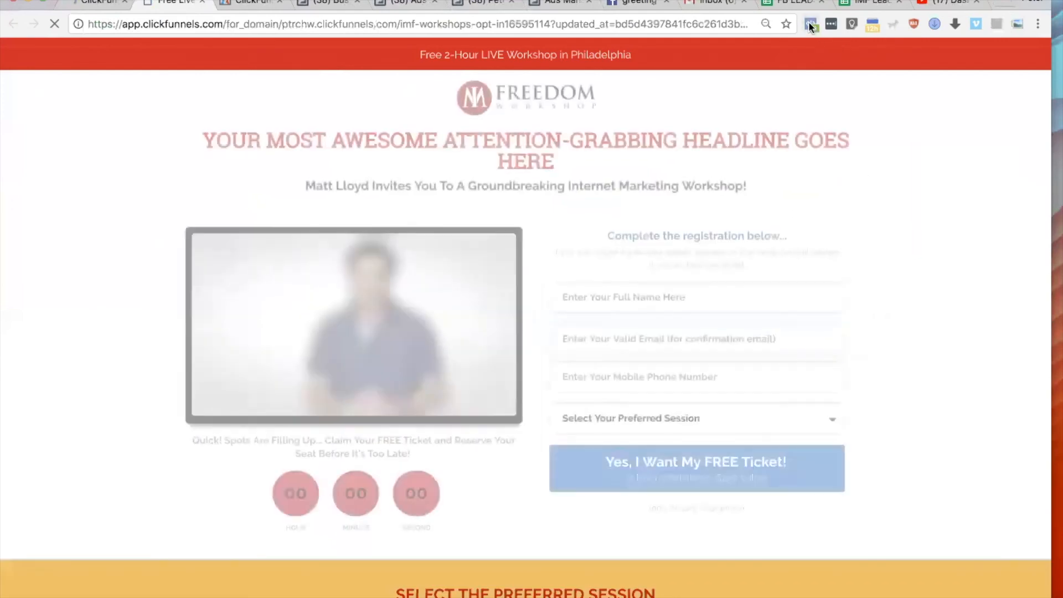
{"action": "left_click", "coordinate": [808, 22]}
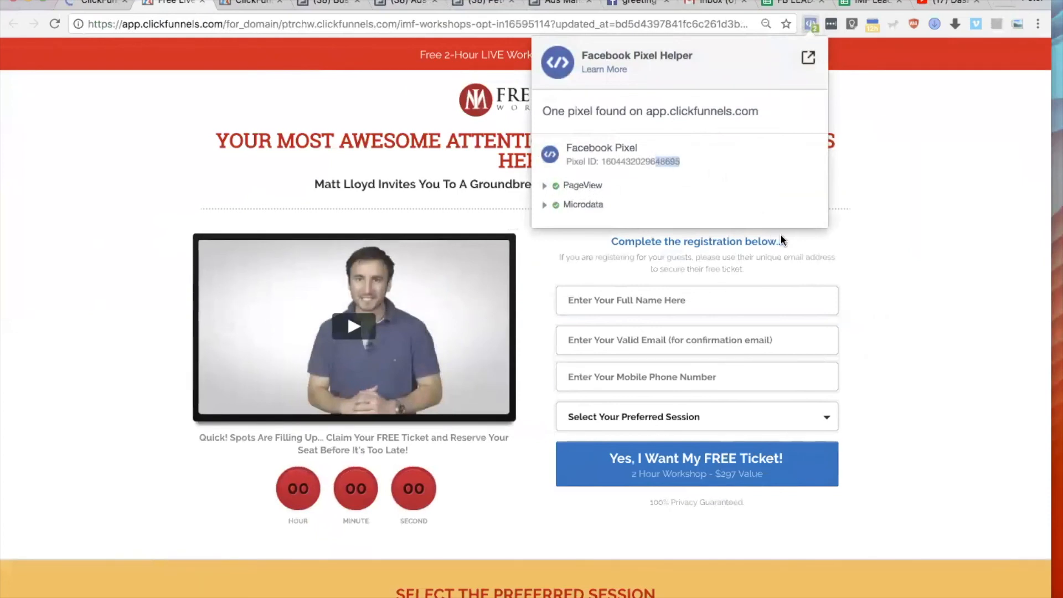
{"action": "key", "text": "super+Tab"}
{"action": "key", "text": "super+Tab"}
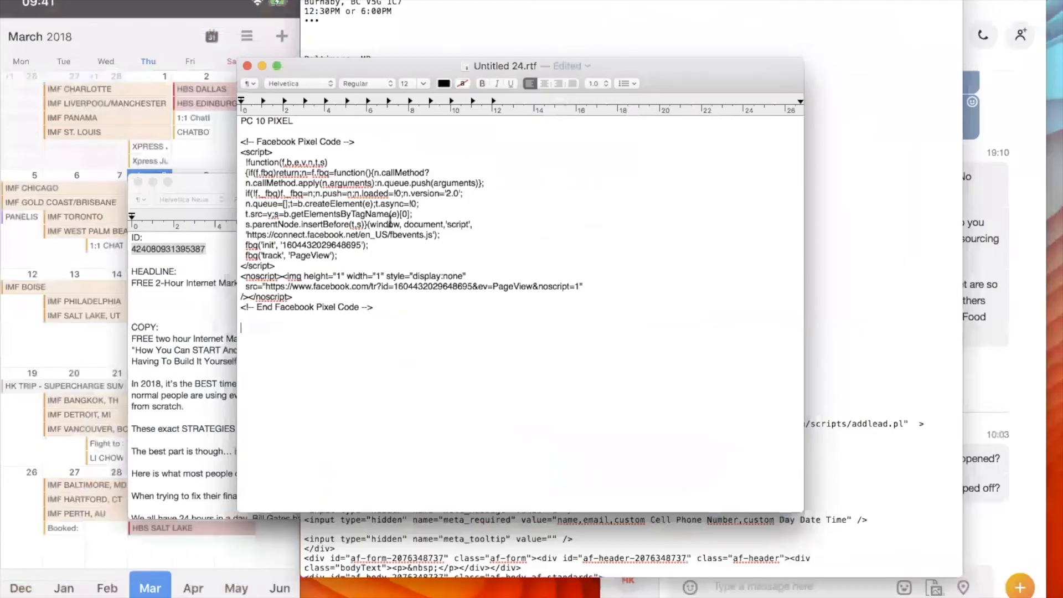
{"action": "left_click_drag", "start_coordinate": [343, 245], "coordinate": [359, 247]}
{"action": "key", "text": "super+Tab"}
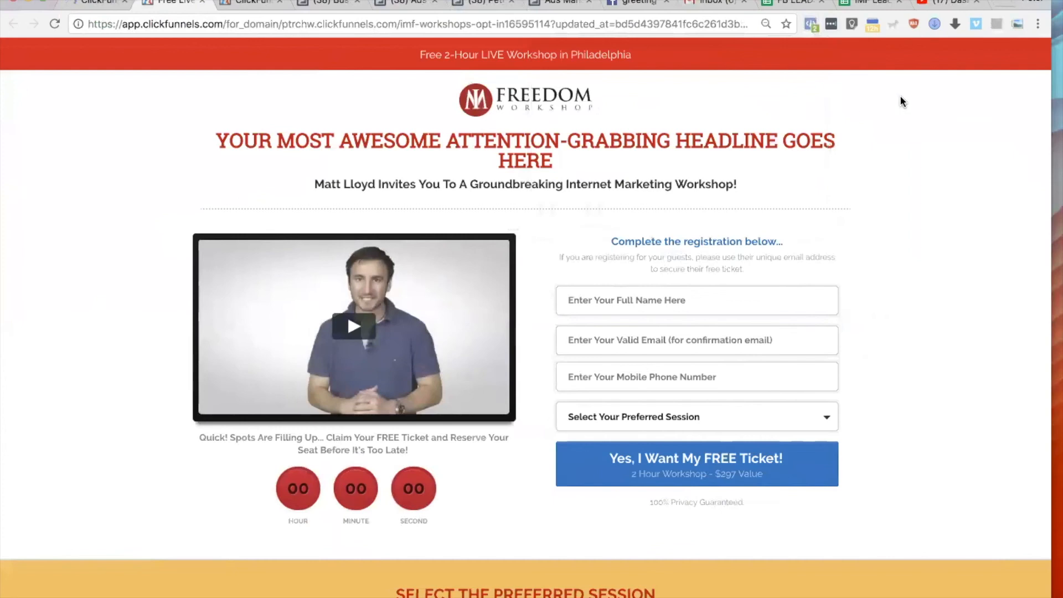
{"action": "scroll", "coordinate": [951, 155], "scroll_direction": "down", "scroll_amount": 1}
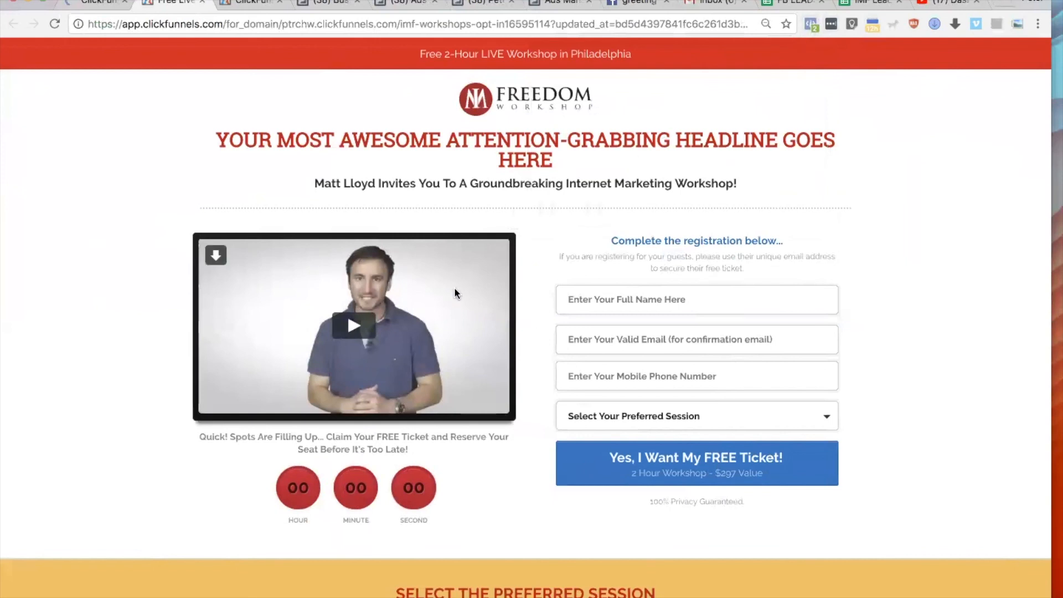
{"action": "key", "text": "ctrl+Right"}
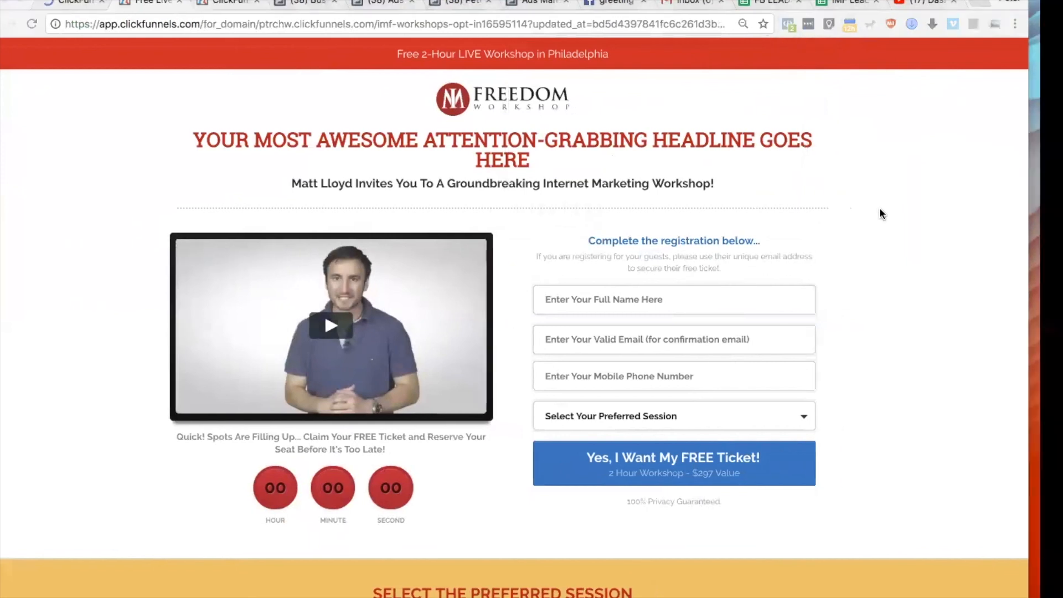
{"action": "key", "text": "super+Tab"}
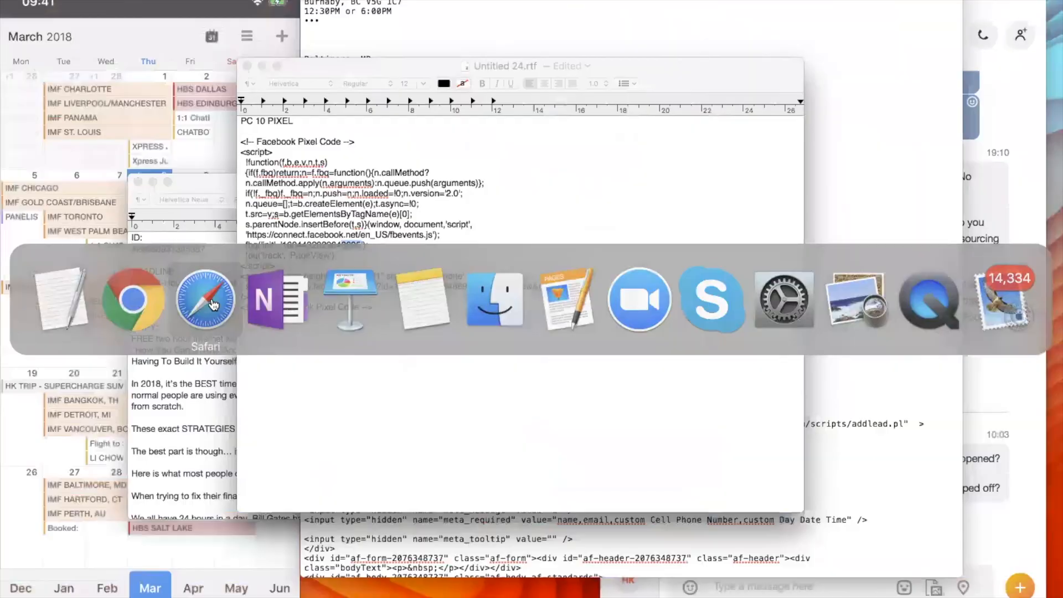
{"action": "left_click", "coordinate": [205, 301]}
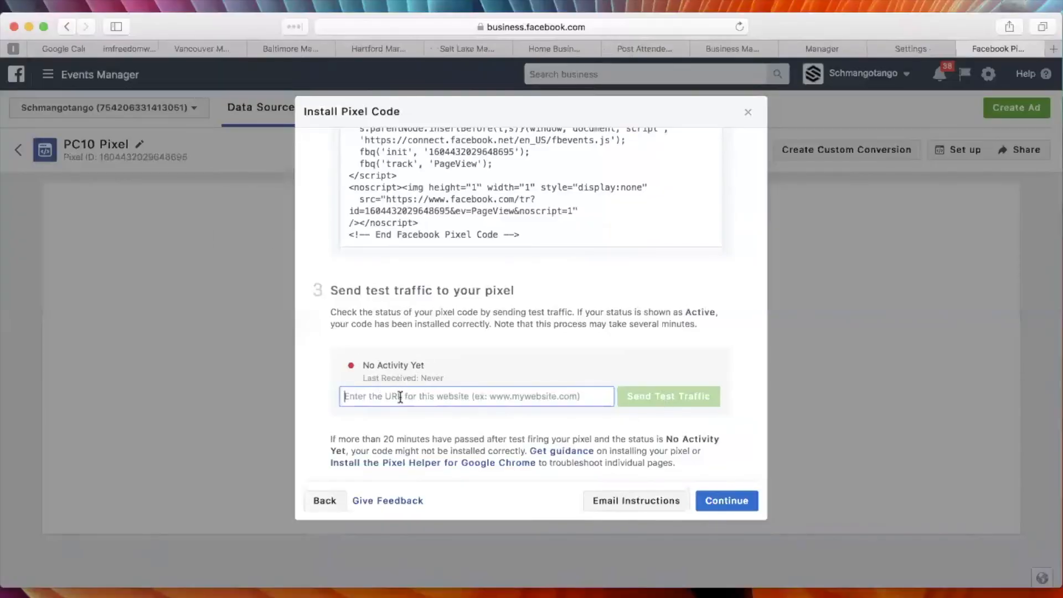
{"action": "key", "text": "ctrl+Left"}
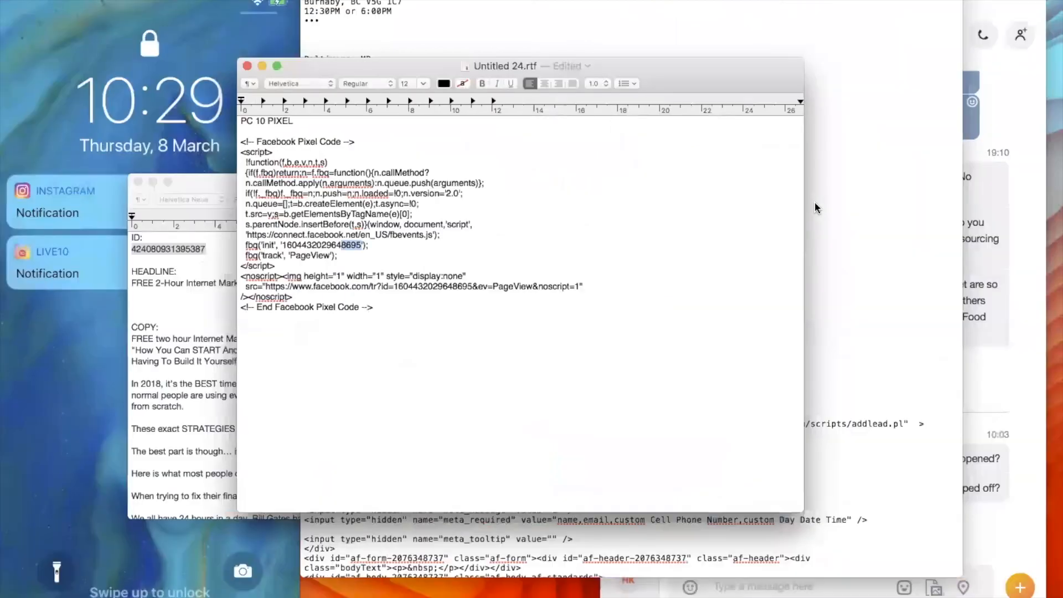
Switch to Chrome and copy the IMFW Philadelphia Opt-in page's URL from its ClickFunnels step overview.
{"action": "key", "text": "super+Tab"}
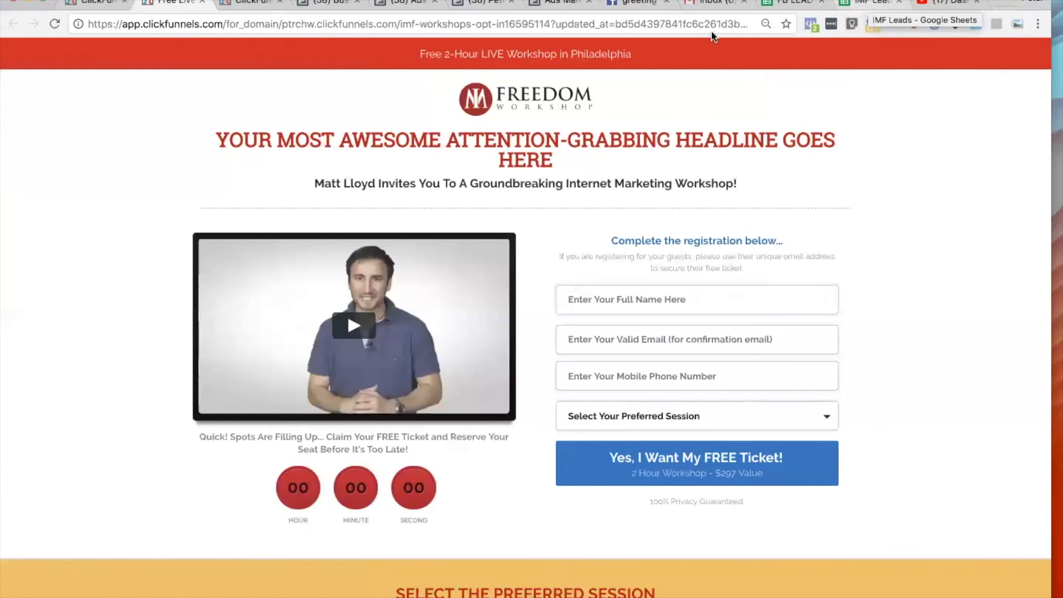
{"action": "left_click", "coordinate": [95, 4]}
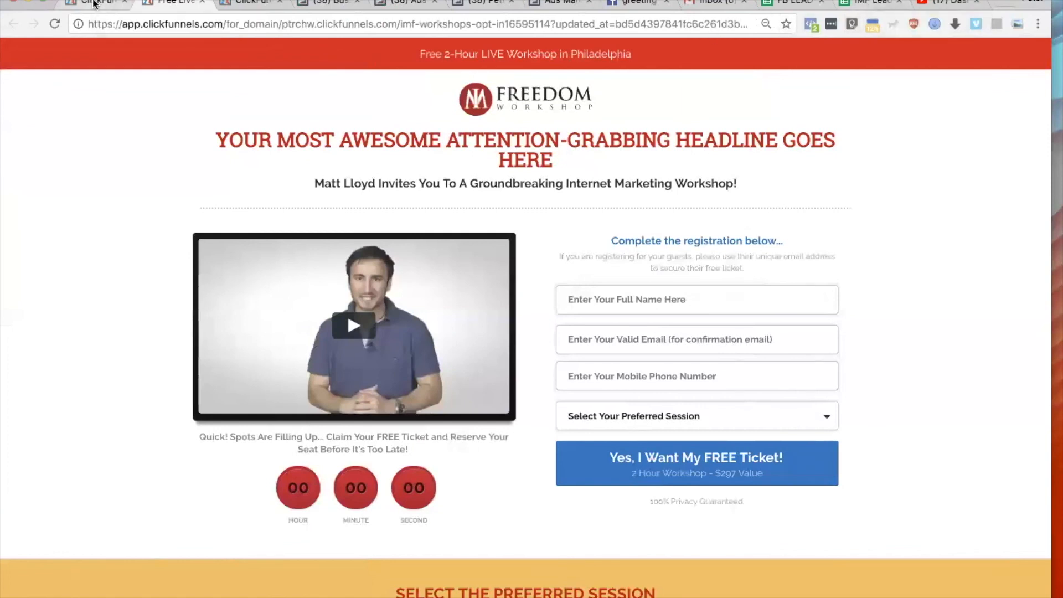
{"action": "left_click_drag", "start_coordinate": [620, 205], "coordinate": [377, 203]}
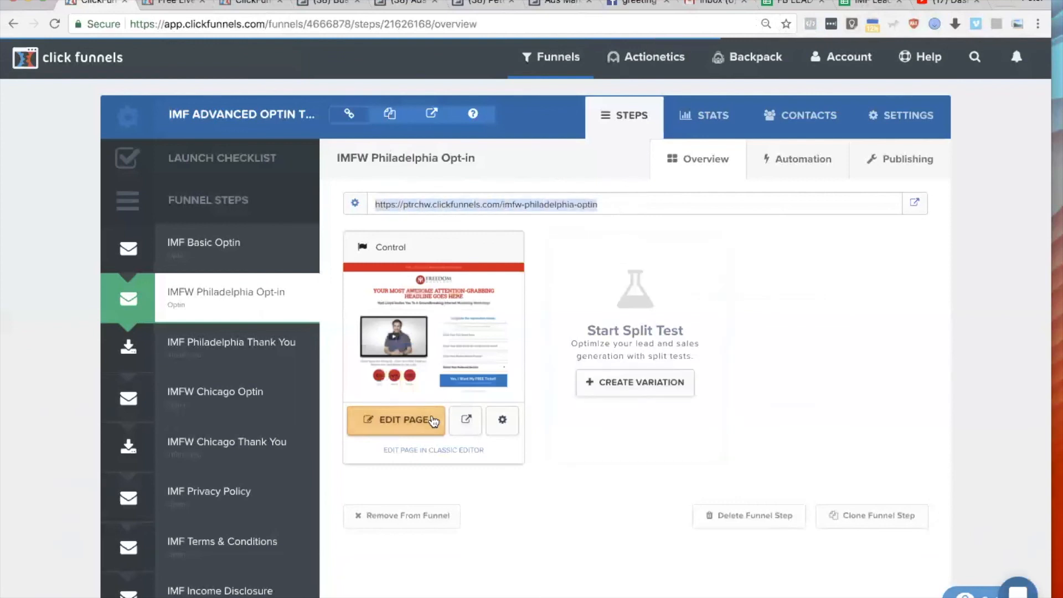
Switch to Safari and send test traffic to the PC10 Pixel using the copied opt-in page URL.
{"action": "key", "text": "super+Tab"}
{"action": "left_click", "coordinate": [205, 302]}
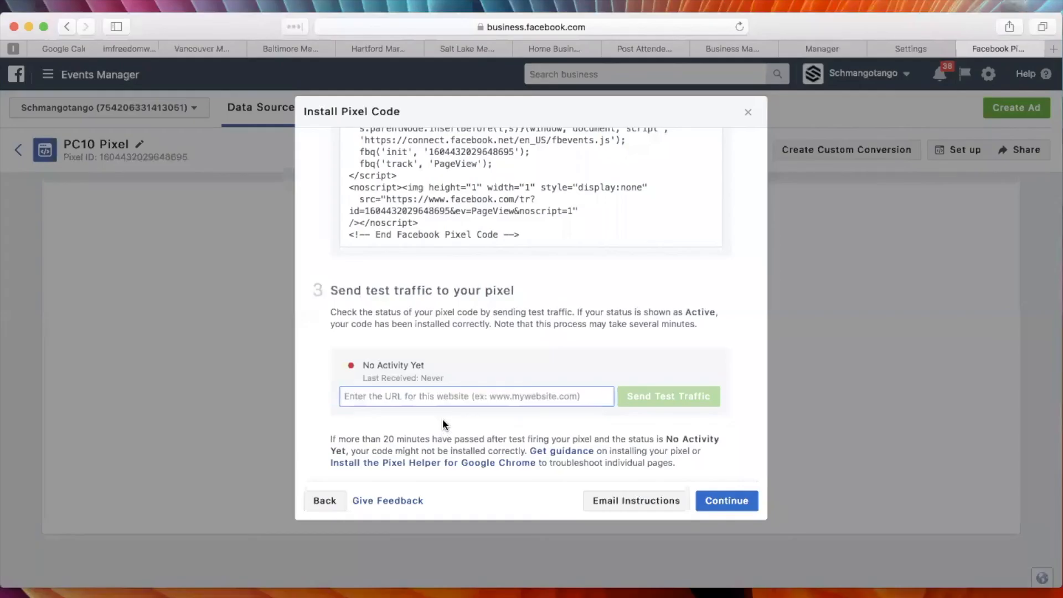
{"action": "type", "text": "https://ptrchw.clickfunnels.com/mw-pttadpha-opt1"}
{"action": "left_click", "coordinate": [632, 395]}
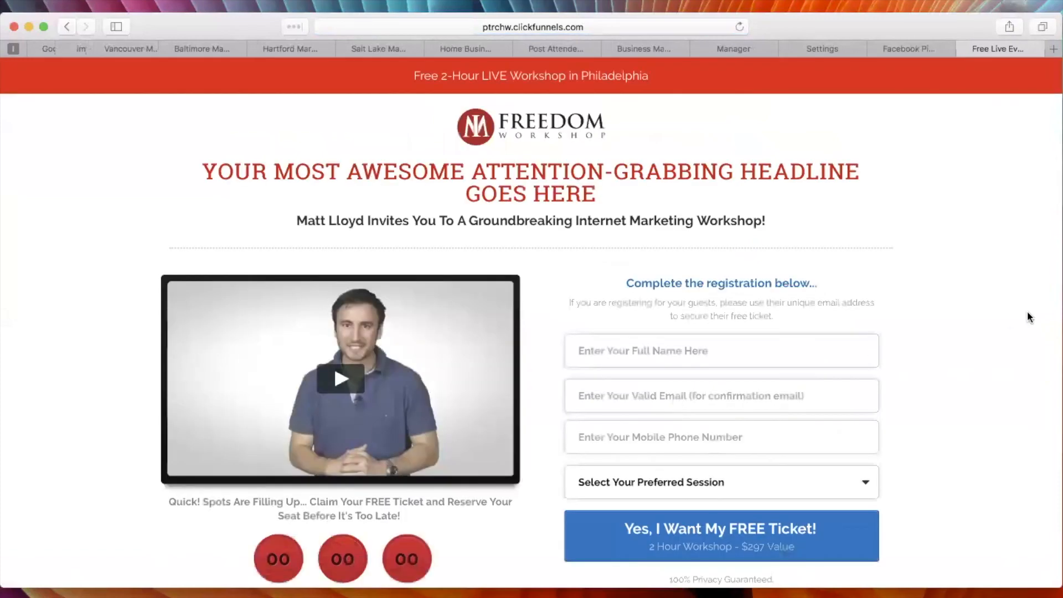
Look over the opened landing page, close it and check the pixel's status in the test traffic section.
{"action": "scroll", "coordinate": [979, 210], "scroll_direction": "down", "scroll_amount": 2}
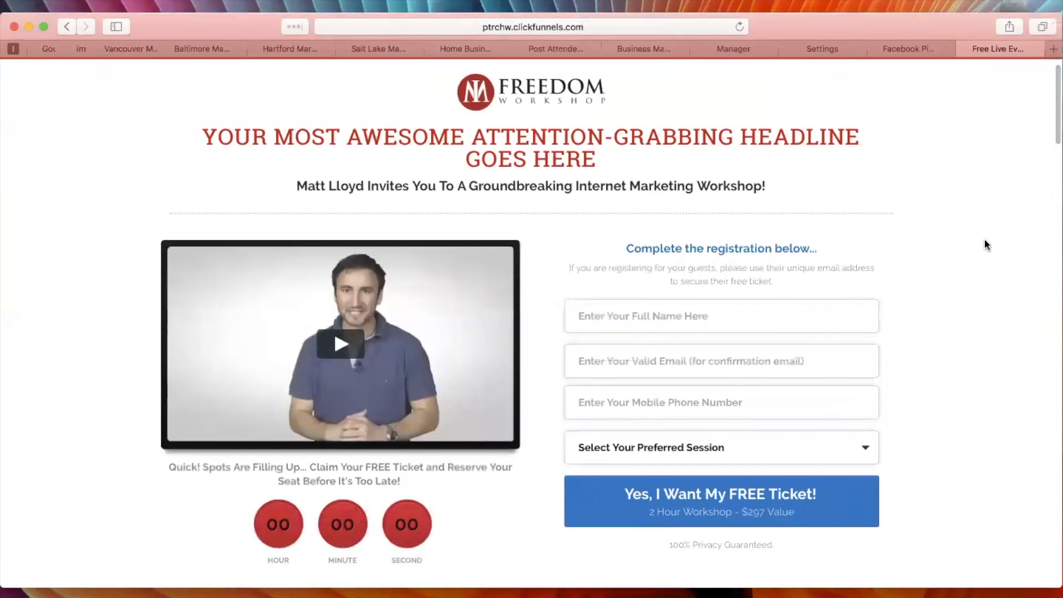
{"action": "key", "text": "super+w"}
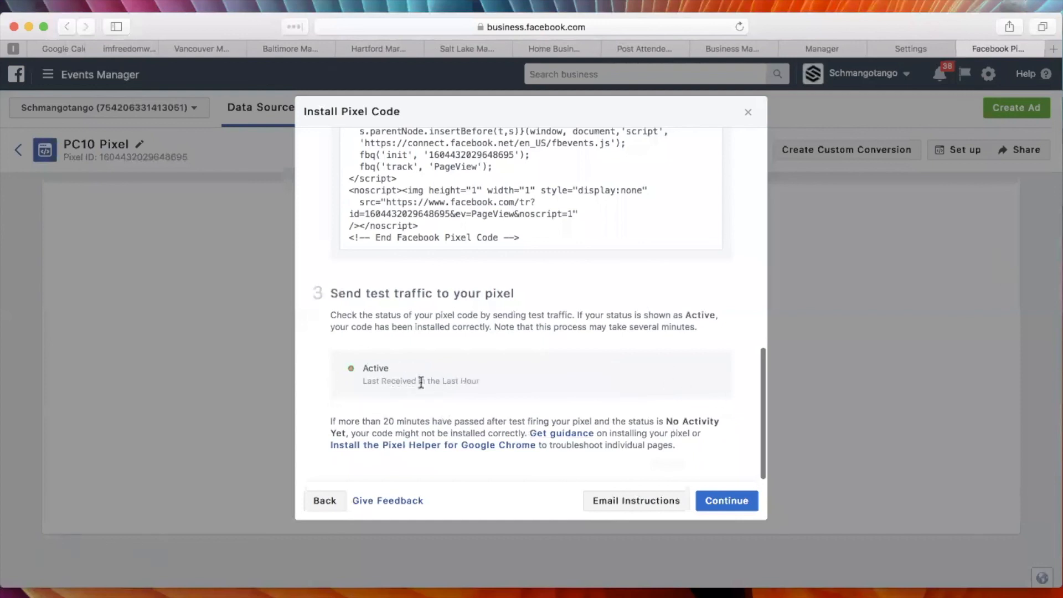
{"action": "left_click_drag", "start_coordinate": [378, 370], "coordinate": [360, 371]}
{"action": "scroll", "coordinate": [609, 394], "scroll_direction": "up", "scroll_amount": 10}
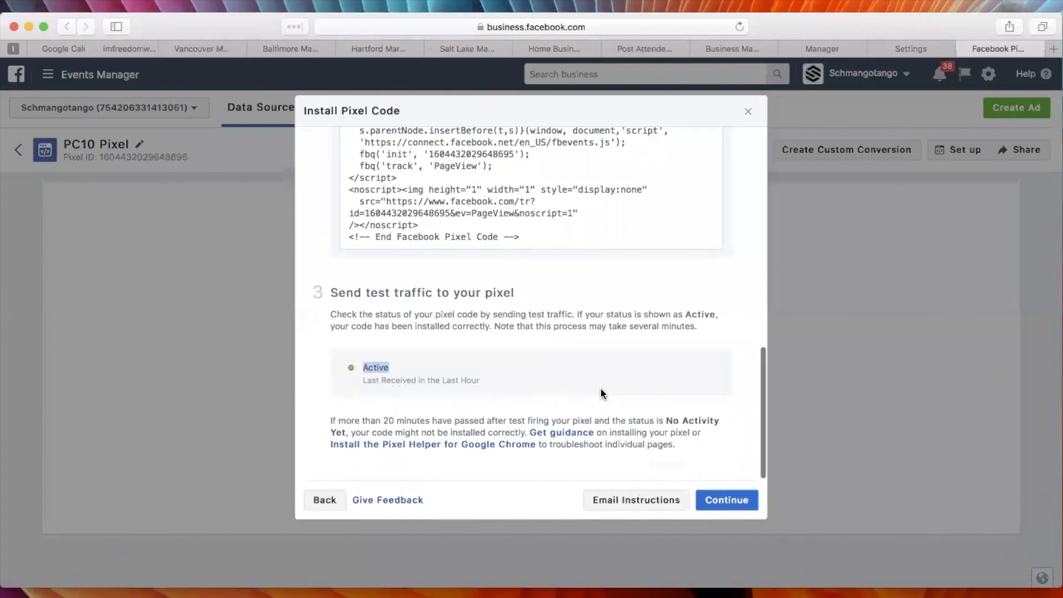
{"action": "scroll", "coordinate": [589, 403], "scroll_direction": "up", "scroll_amount": 5}
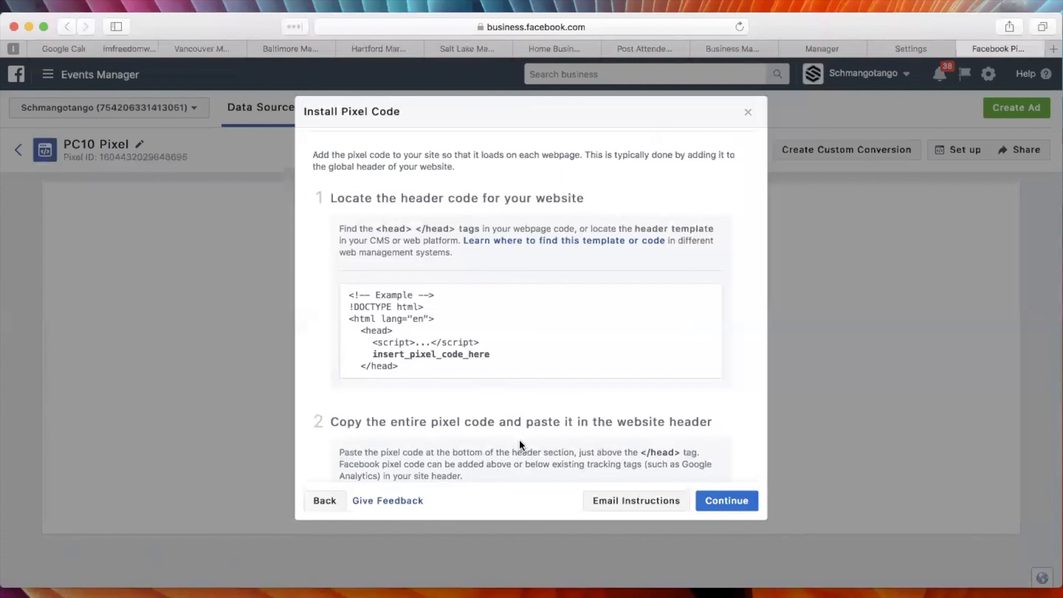
Continue to the Add your events stage and review the event categories available for tracking.
{"action": "left_click", "coordinate": [726, 504]}
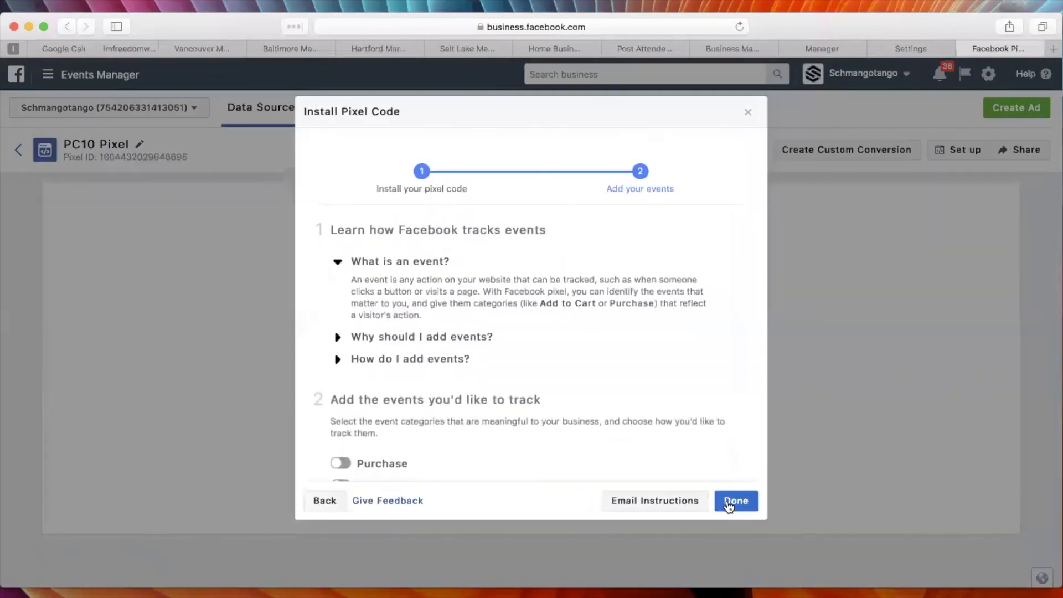
{"action": "scroll", "coordinate": [618, 367], "scroll_direction": "down", "scroll_amount": 3}
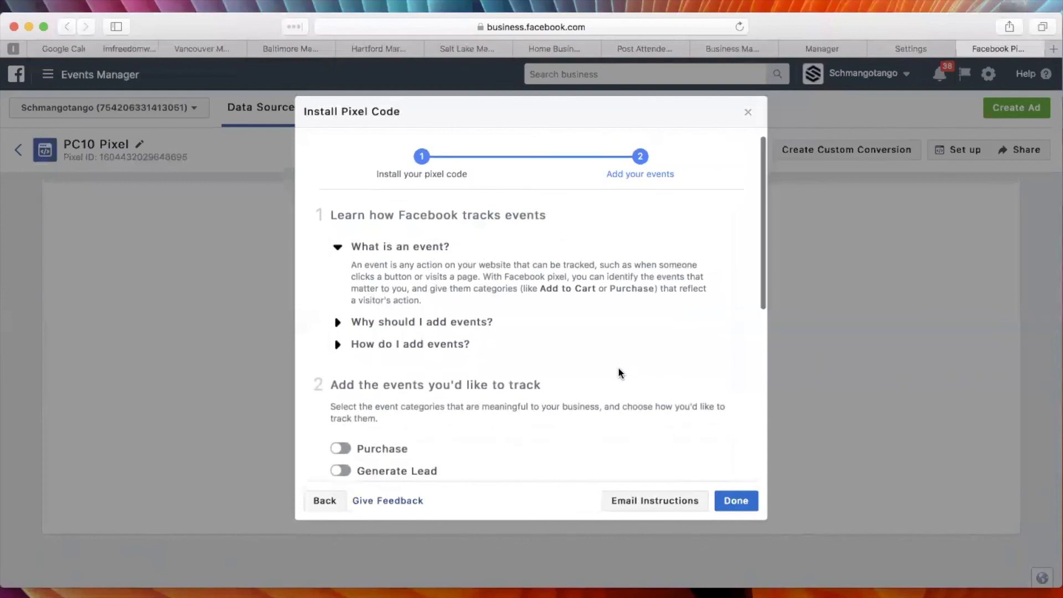
{"action": "scroll", "coordinate": [618, 368], "scroll_direction": "down", "scroll_amount": 5}
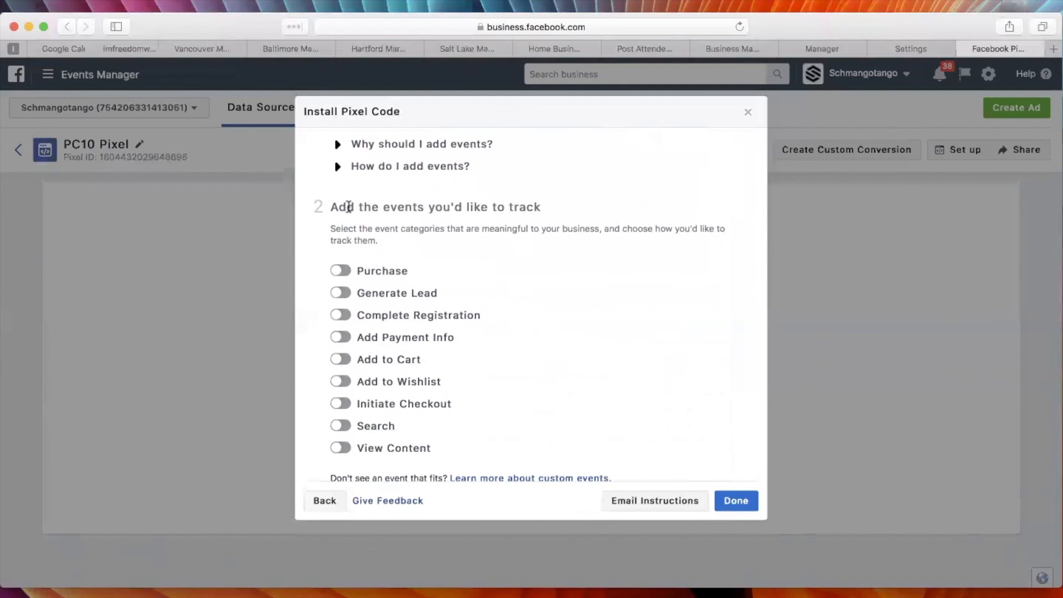
{"action": "left_click_drag", "start_coordinate": [338, 207], "coordinate": [545, 208]}
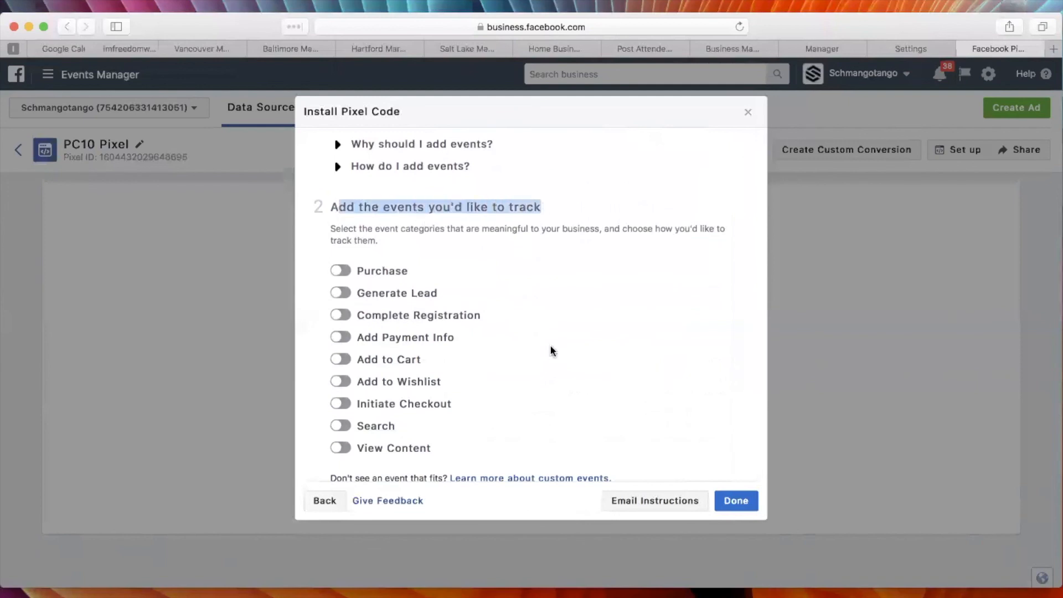
{"action": "scroll", "coordinate": [565, 390], "scroll_direction": "down", "scroll_amount": 2}
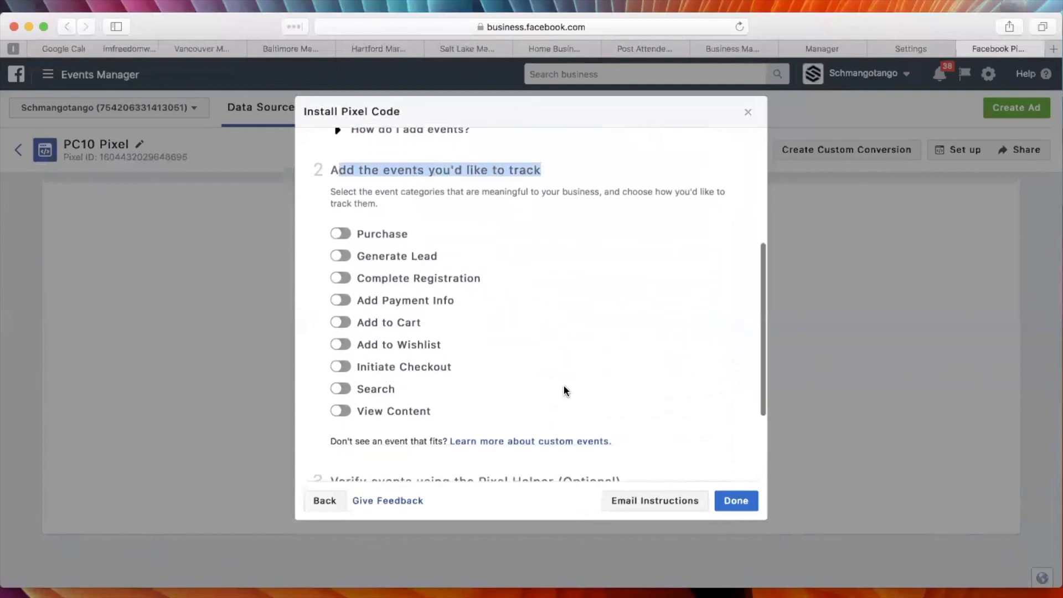
Enable the Generate Lead event and review the instructions for placing and testing its page-load code.
{"action": "left_click", "coordinate": [341, 256]}
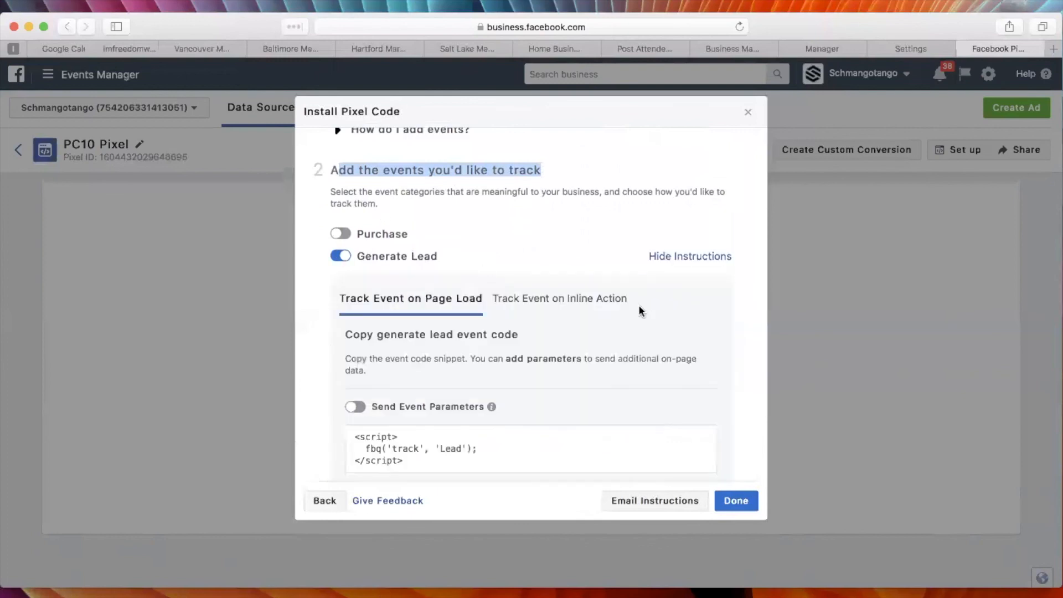
{"action": "scroll", "coordinate": [502, 305], "scroll_direction": "down", "scroll_amount": 5}
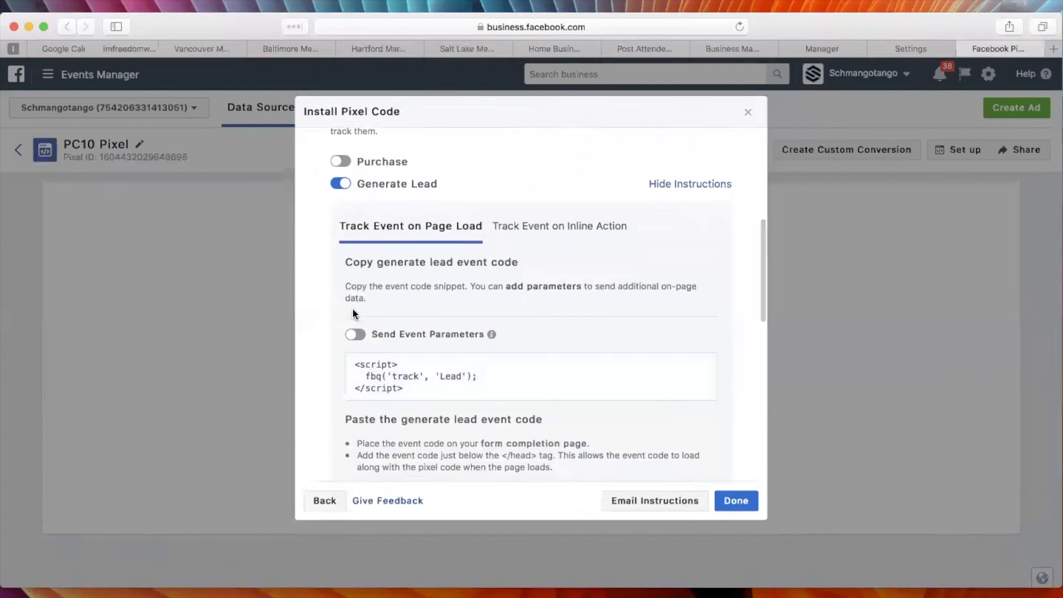
{"action": "scroll", "coordinate": [311, 301], "scroll_direction": "down", "scroll_amount": 10}
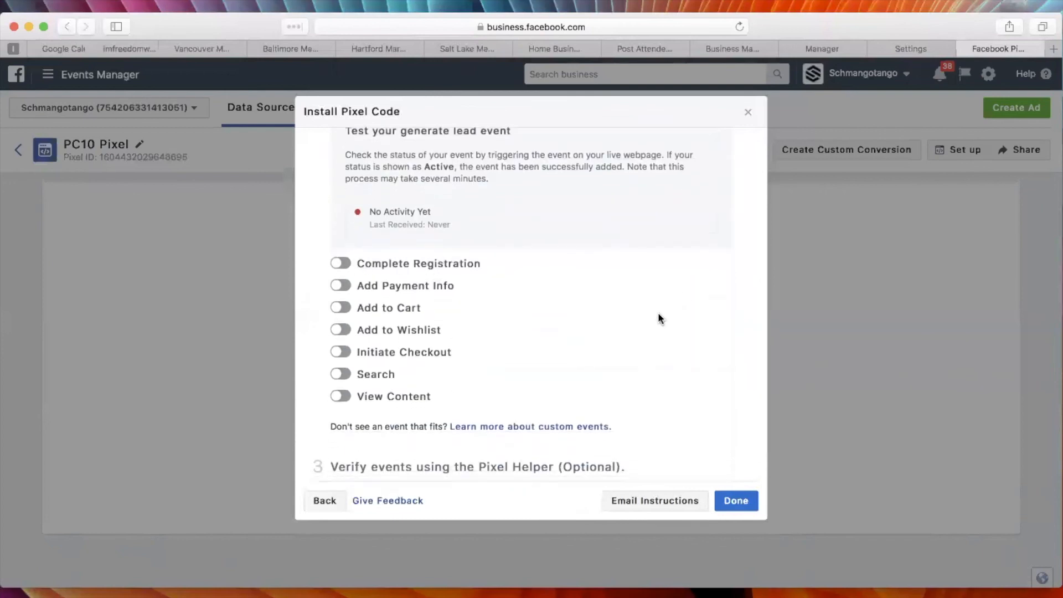
{"action": "scroll", "coordinate": [649, 327], "scroll_direction": "down", "scroll_amount": 3}
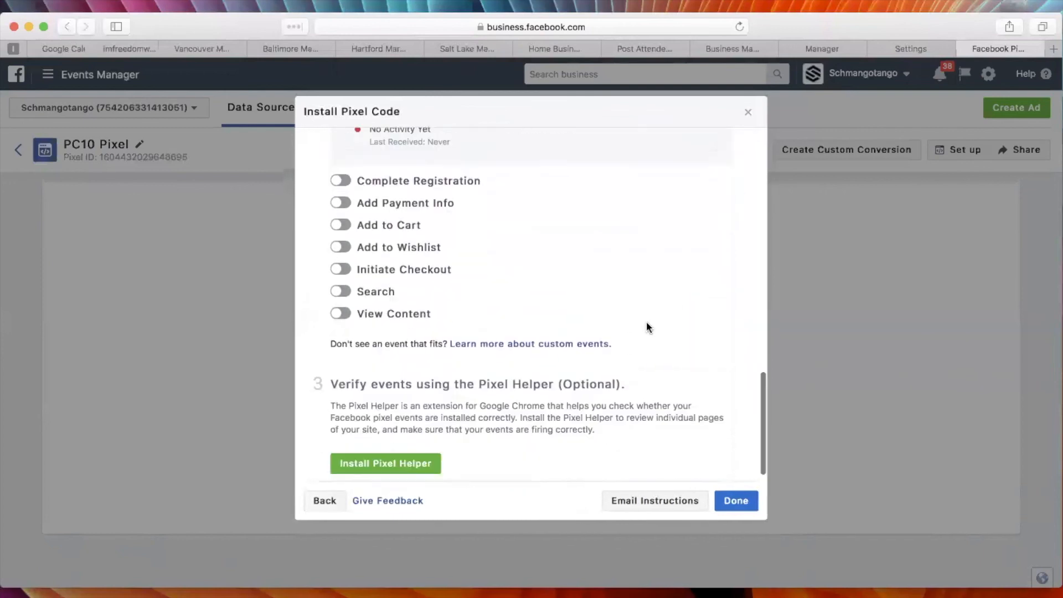
{"action": "scroll", "coordinate": [647, 324], "scroll_direction": "up", "scroll_amount": 12}
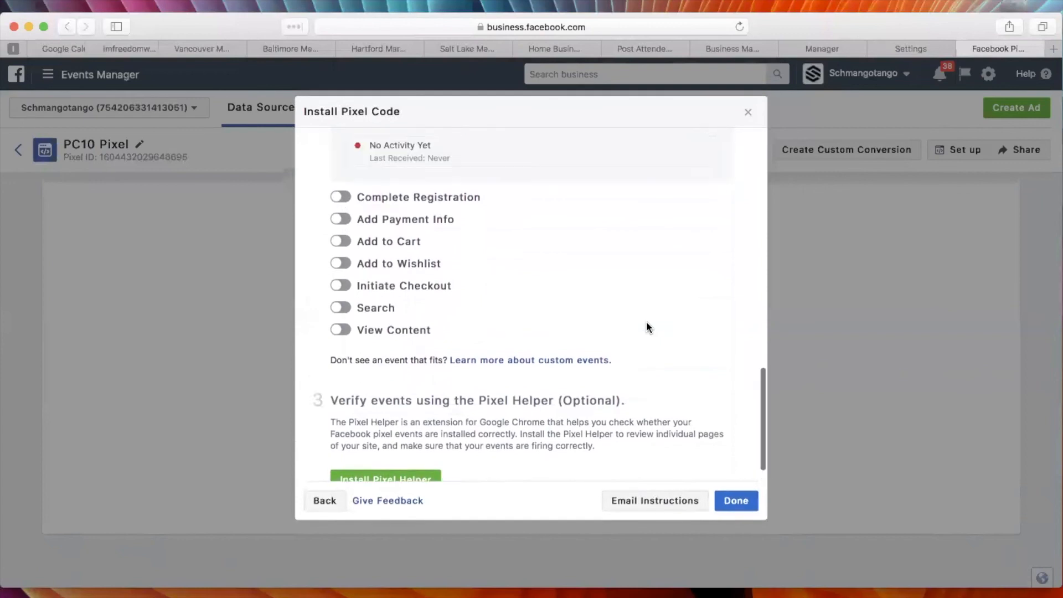
{"action": "scroll", "coordinate": [646, 321], "scroll_direction": "down", "scroll_amount": 4}
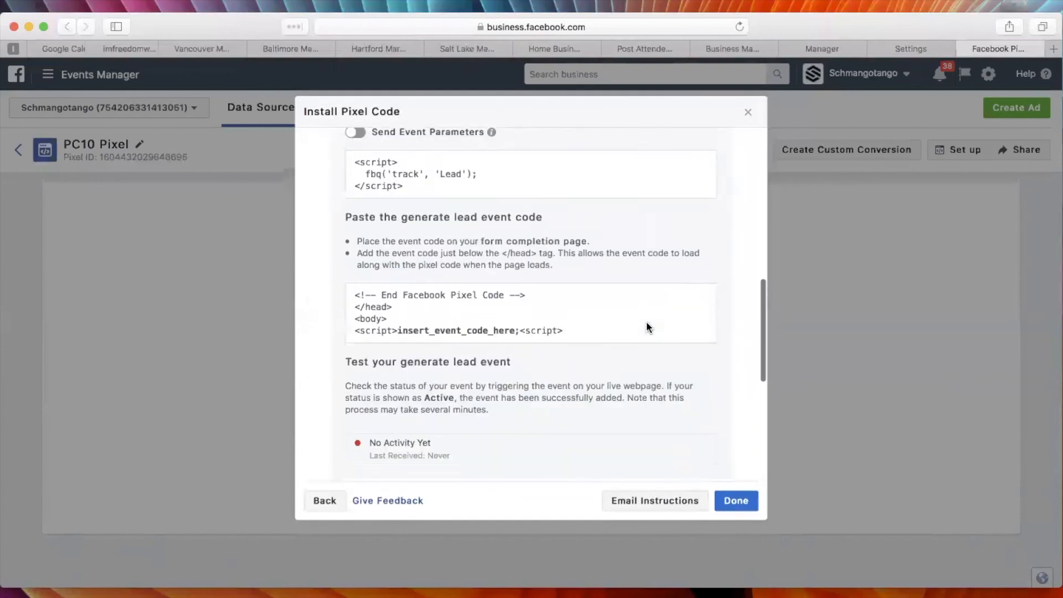
Copy the Generate Lead event code and paste it below the PC 10 pixel code in the TextEdit document.
{"action": "left_click", "coordinate": [542, 180]}
{"action": "key", "text": "super+Tab"}
{"action": "key", "text": "super+Tab"}
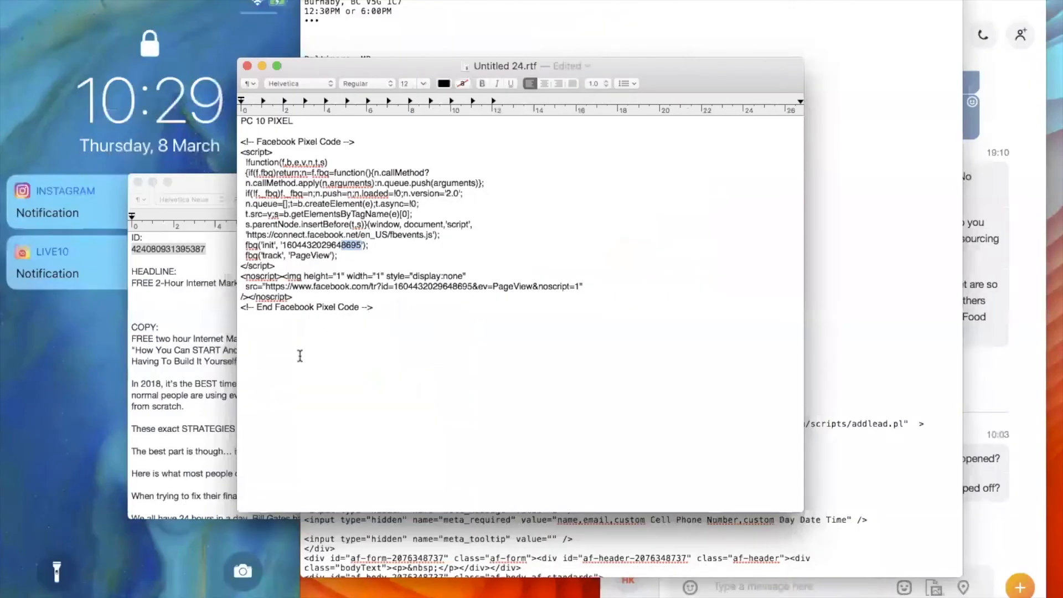
{"action": "left_click", "coordinate": [297, 356]}
{"action": "key", "text": "super+v"}
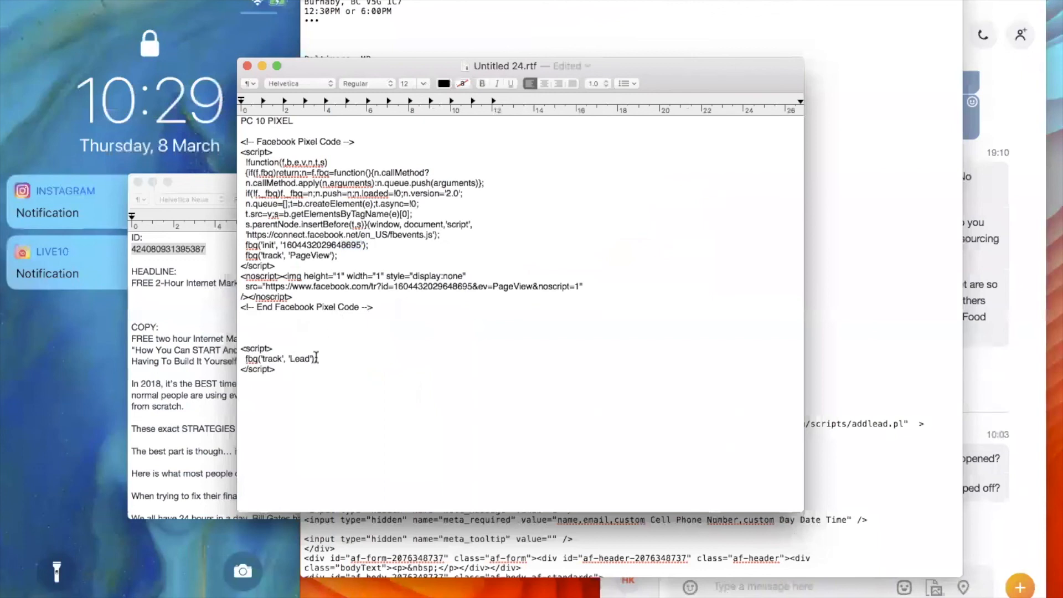
Copy the fbq('track', 'Lead'); line and insert it directly below the PageView line in the PC 10 pixel code.
{"action": "left_click_drag", "start_coordinate": [327, 360], "coordinate": [219, 350]}
{"action": "left_click_drag", "start_coordinate": [285, 373], "coordinate": [188, 368]}
{"action": "left_click_drag", "start_coordinate": [334, 359], "coordinate": [247, 359]}
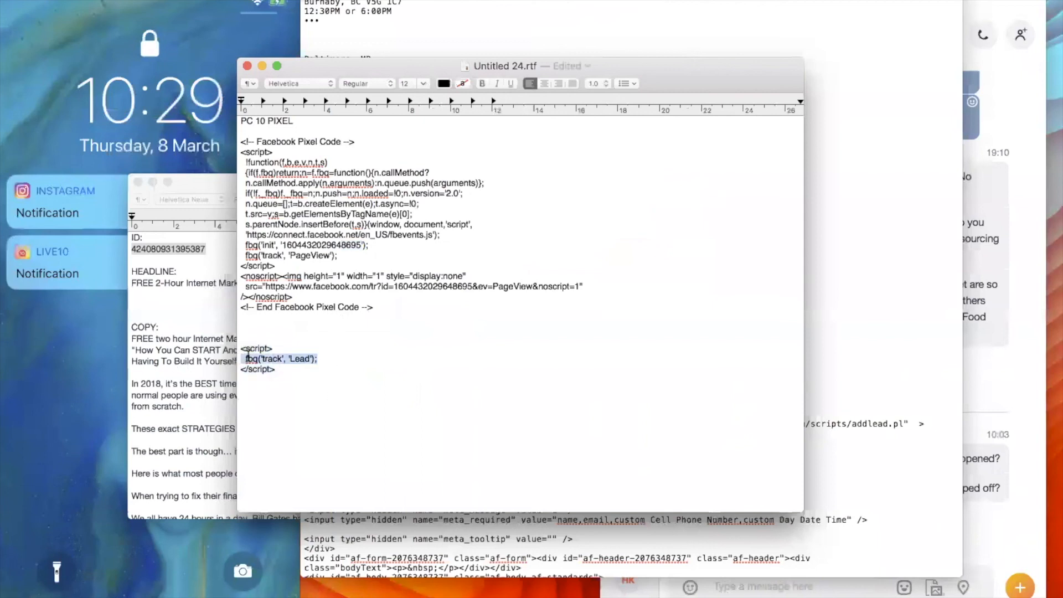
{"action": "left_click", "coordinate": [342, 256]}
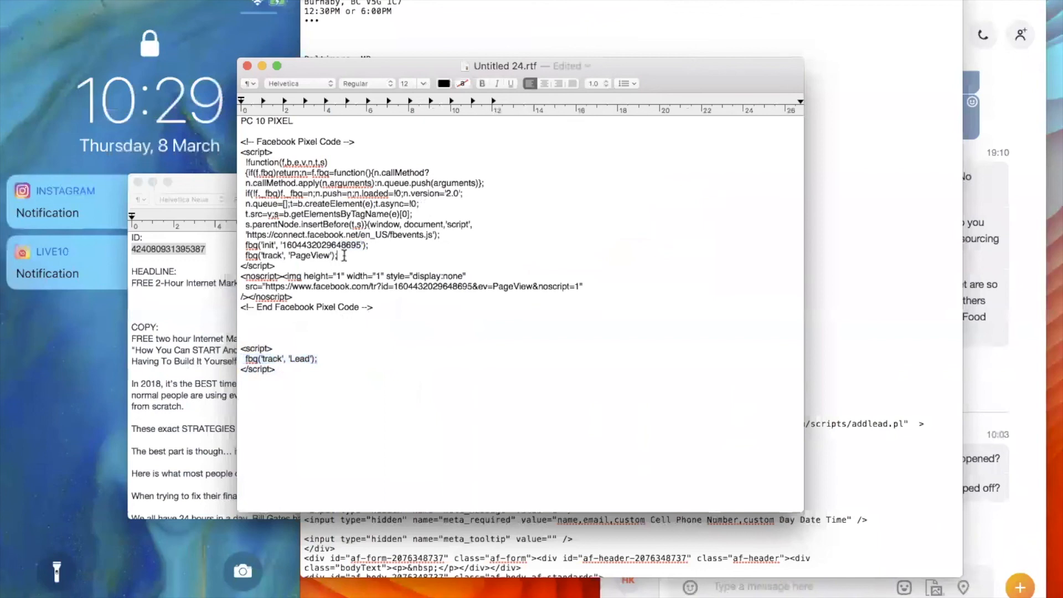
{"action": "key", "text": "Return"}
{"action": "key", "text": "super+v"}
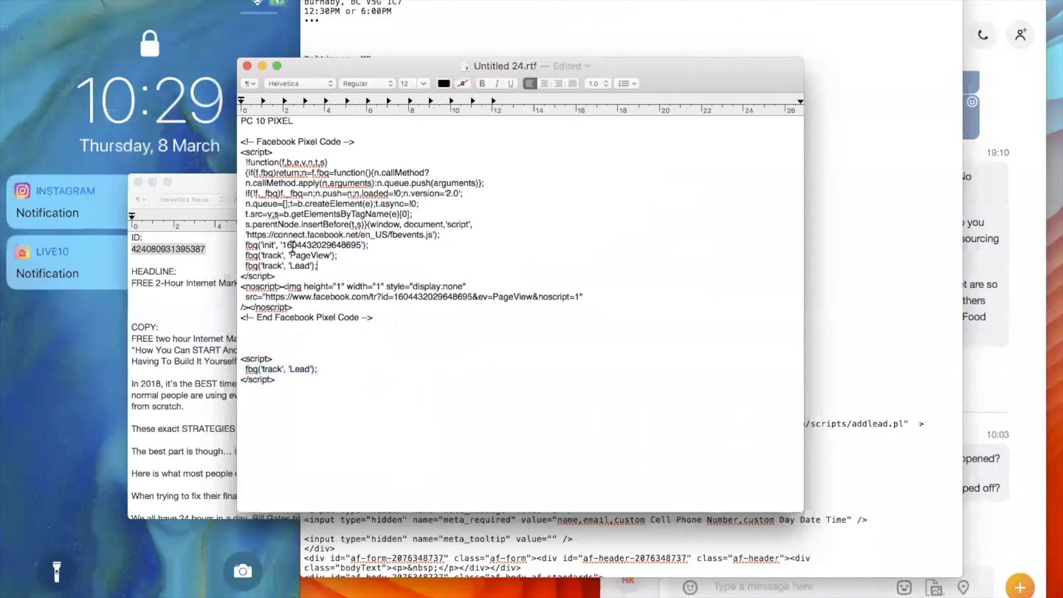
Copy the whole combined pixel code, switch to ClickFunnels in Chrome and open the IMF Philadelphia Thank You page for editing.
{"action": "left_click_drag", "start_coordinate": [404, 322], "coordinate": [213, 139]}
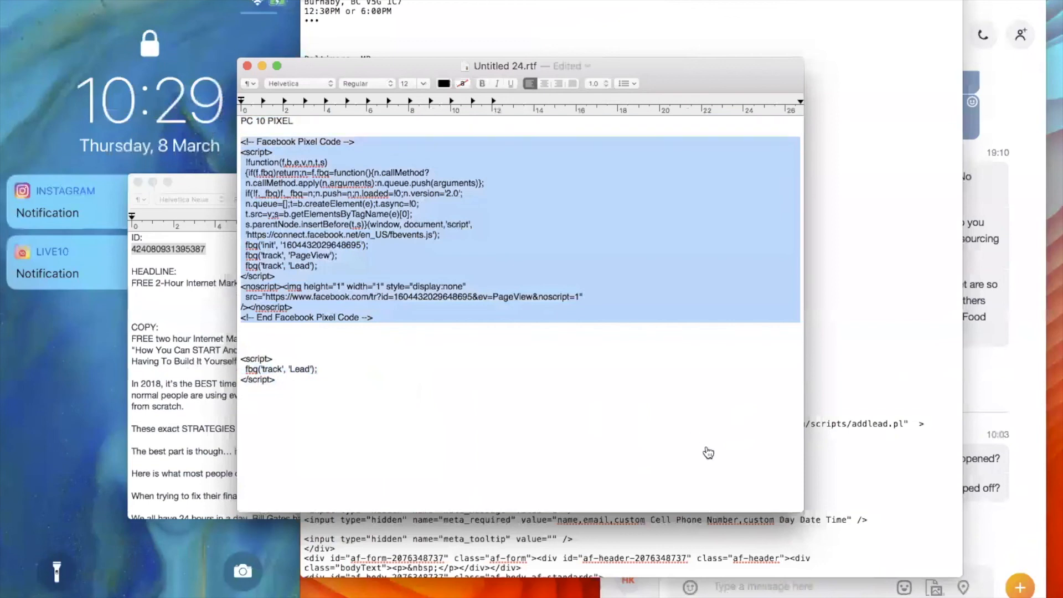
{"action": "key", "text": "super+Tab"}
{"action": "left_click", "coordinate": [202, 299]}
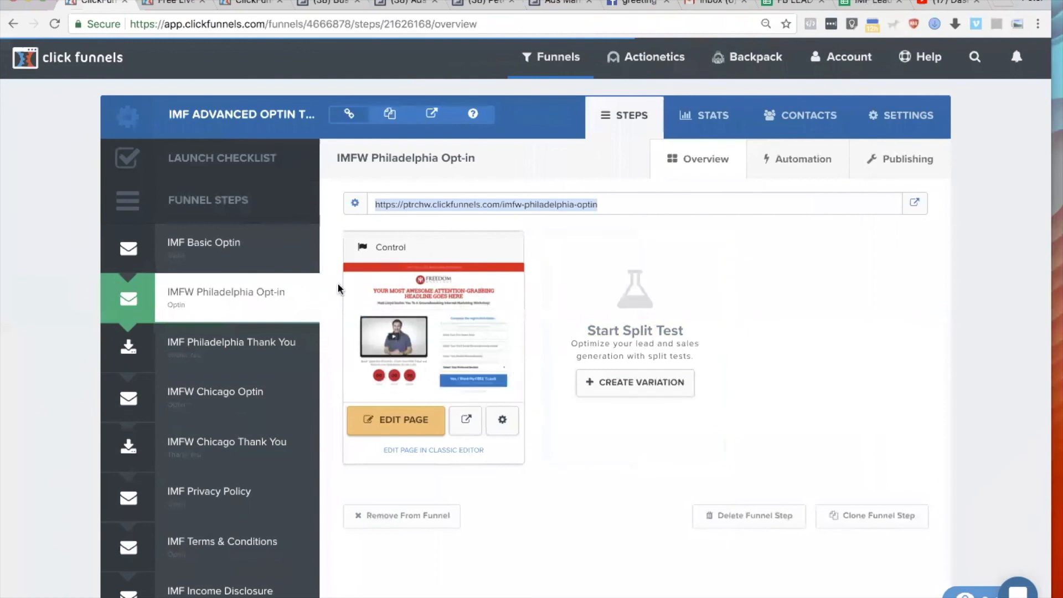
{"action": "left_click", "coordinate": [209, 346]}
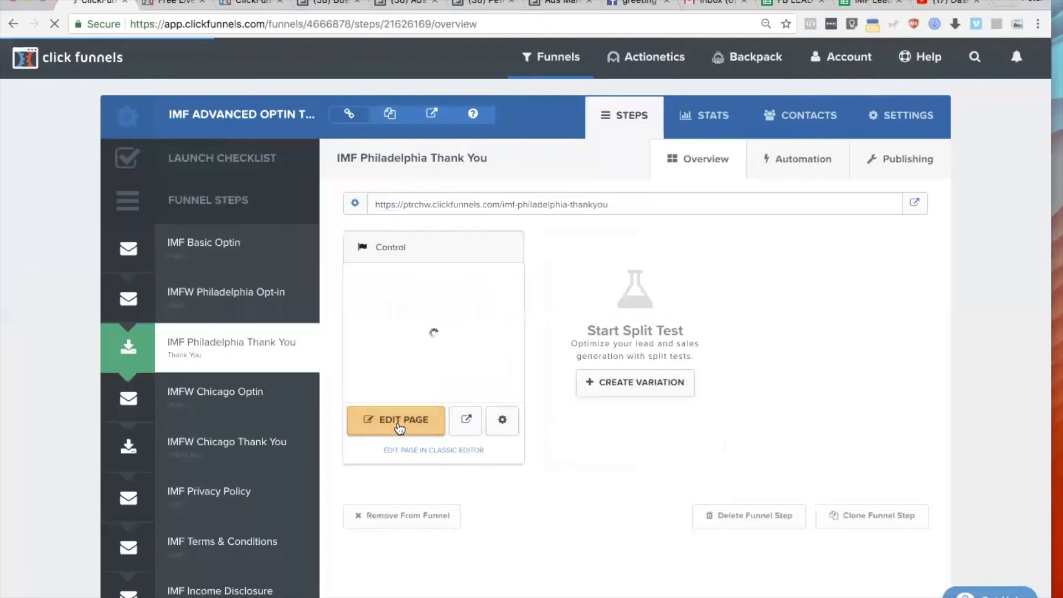
{"action": "left_click", "coordinate": [402, 425]}
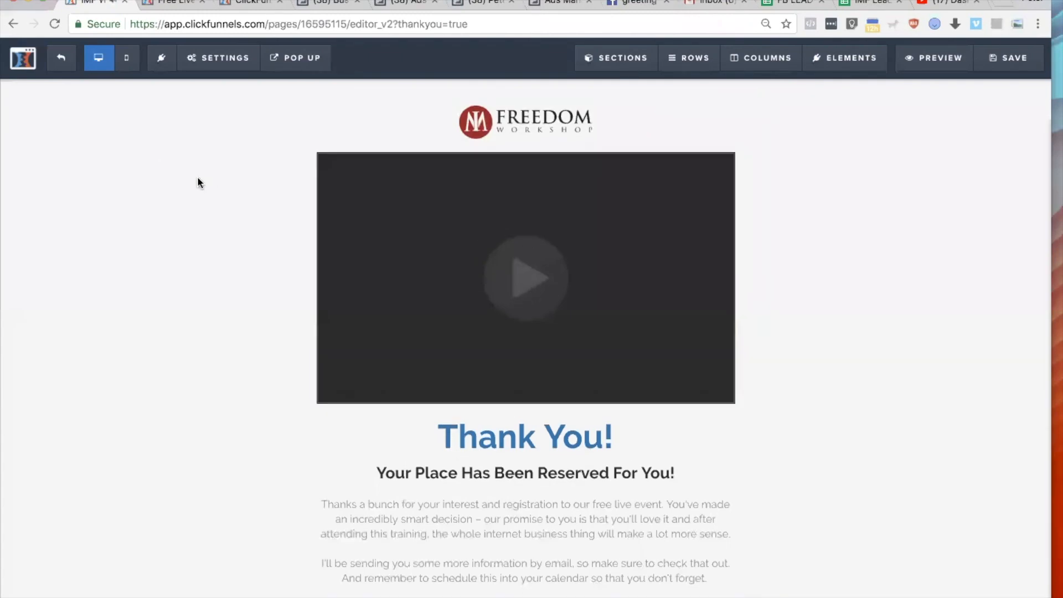
Paste the pixel code containing the Lead event into the thank-you page's header tracking code and highlight the Lead line.
{"action": "left_click", "coordinate": [223, 57]}
{"action": "left_click", "coordinate": [228, 137]}
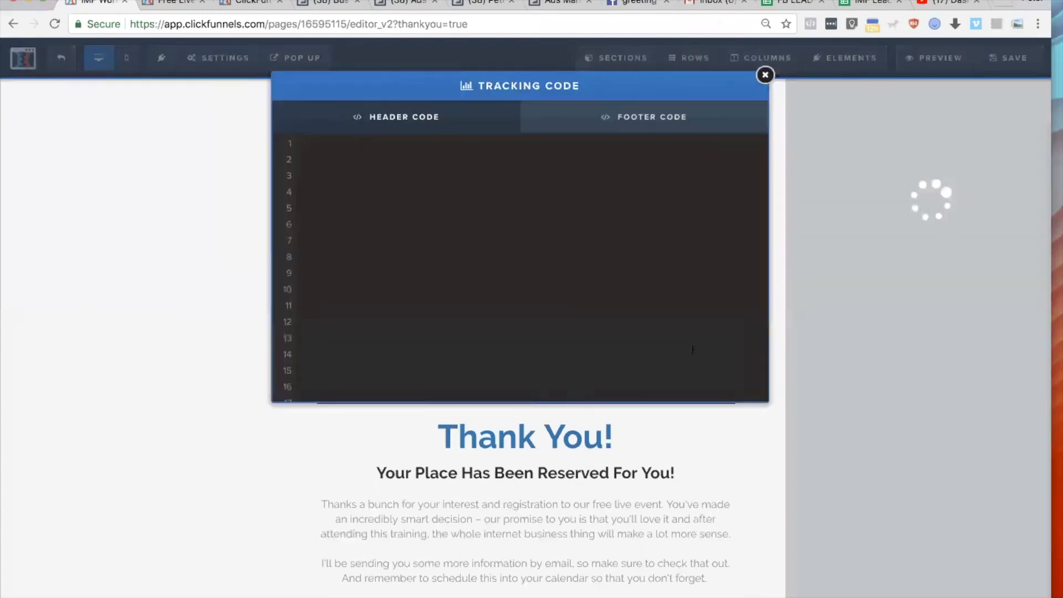
{"action": "left_click", "coordinate": [471, 209]}
{"action": "key", "text": "ctrl+a"}
{"action": "key", "text": "ctrl+v"}
{"action": "left_click_drag", "start_coordinate": [442, 297], "coordinate": [306, 299]}
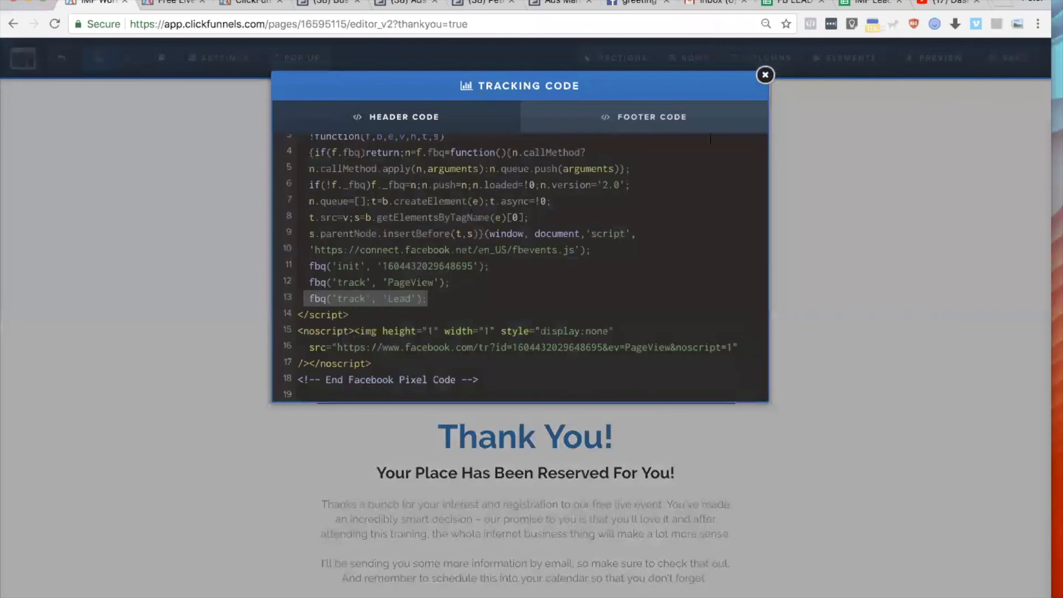
Close the tracking code, save the thank-you page and return to the funnel step overview.
{"action": "left_click", "coordinate": [765, 75]}
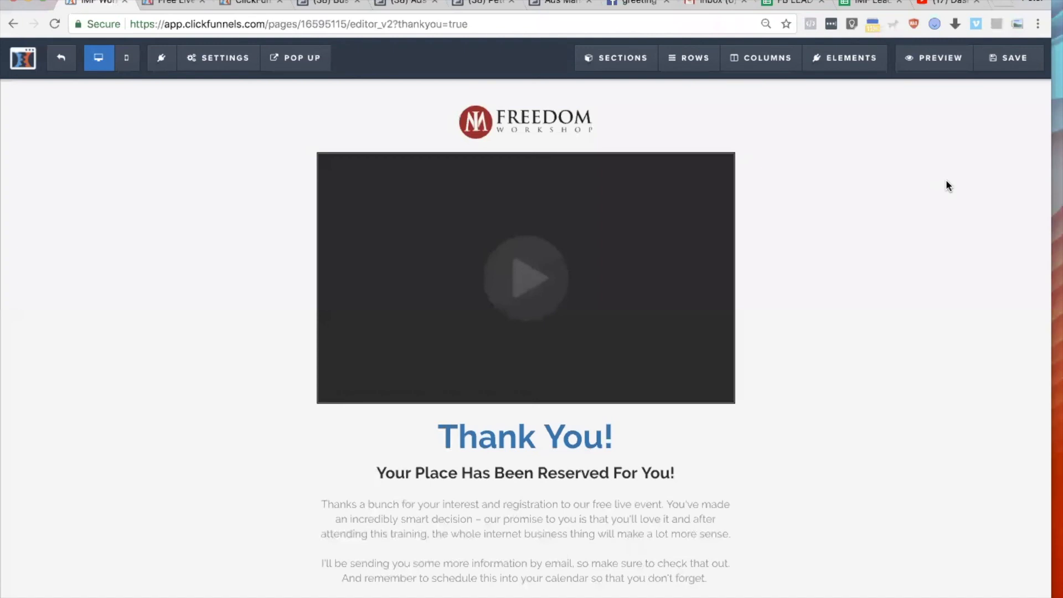
{"action": "left_click", "coordinate": [1009, 58]}
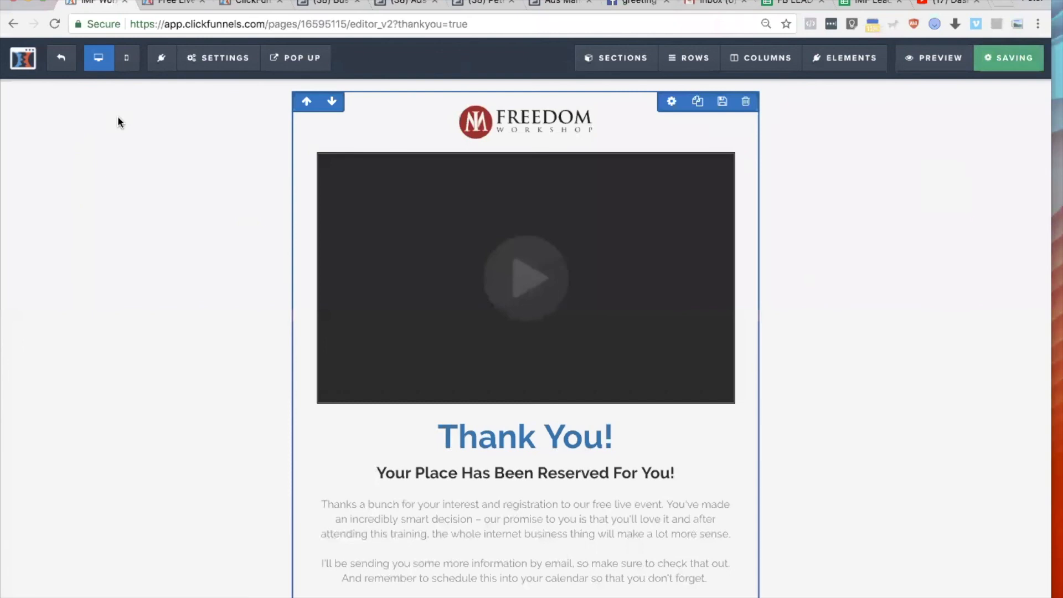
{"action": "left_click", "coordinate": [62, 60]}
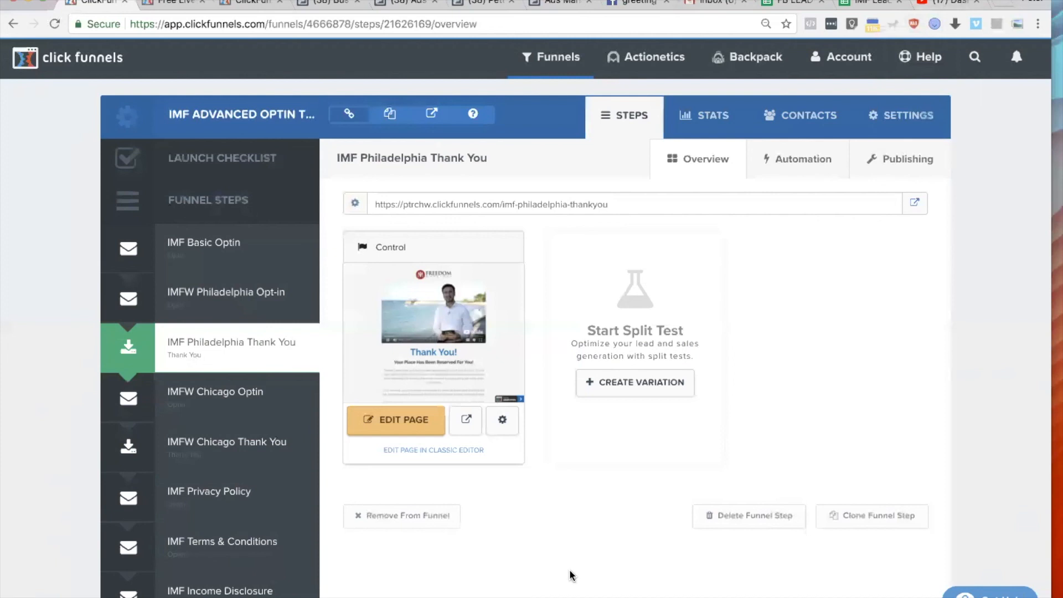
Switch to Safari, finish the pixel event setup, then view the PC10 Pixel's setup instructions and cancel out of them.
{"action": "scroll", "coordinate": [573, 570], "scroll_direction": "down", "scroll_amount": 3}
{"action": "key", "text": "super+Tab"}
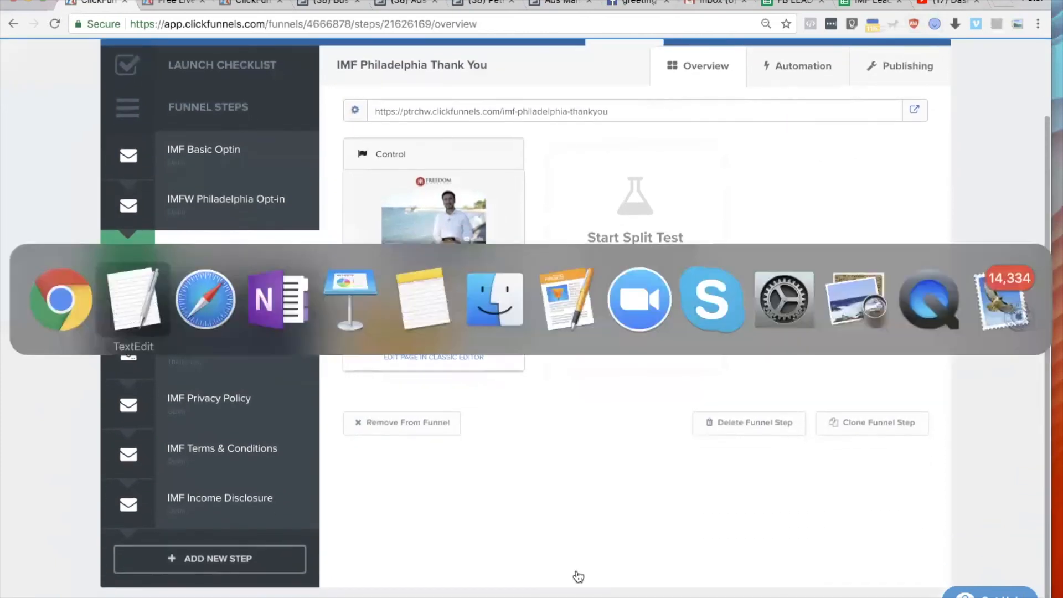
{"action": "left_click", "coordinate": [212, 307]}
{"action": "left_click", "coordinate": [736, 501]}
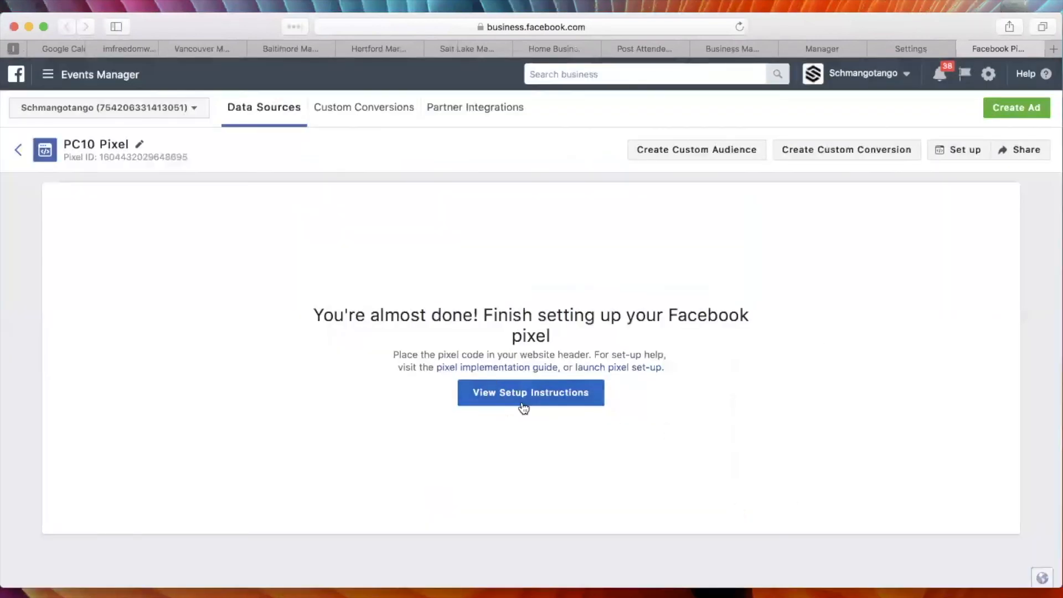
{"action": "left_click", "coordinate": [558, 398]}
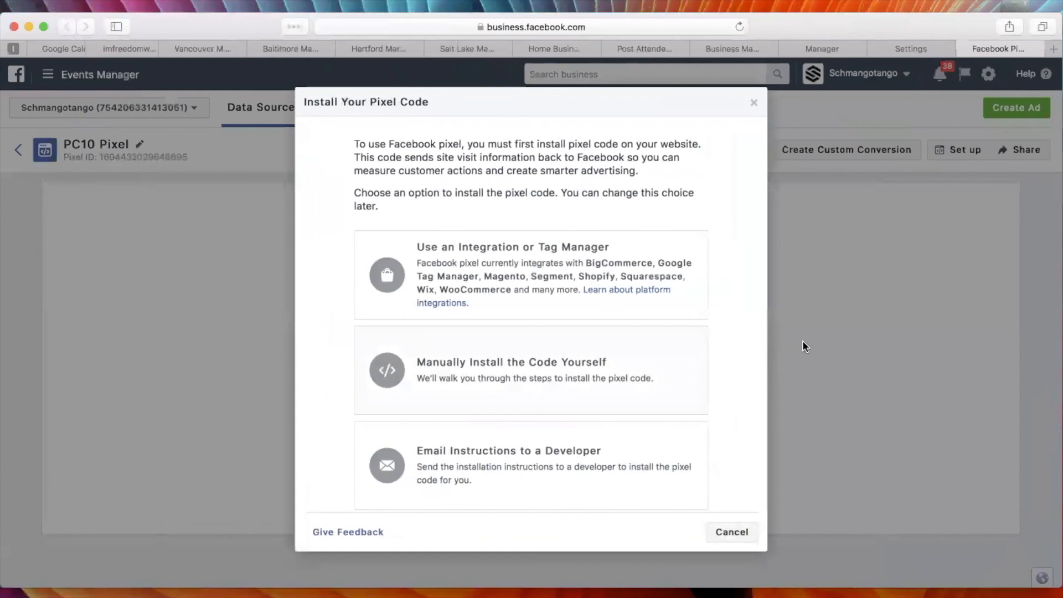
{"action": "left_click", "coordinate": [732, 533]}
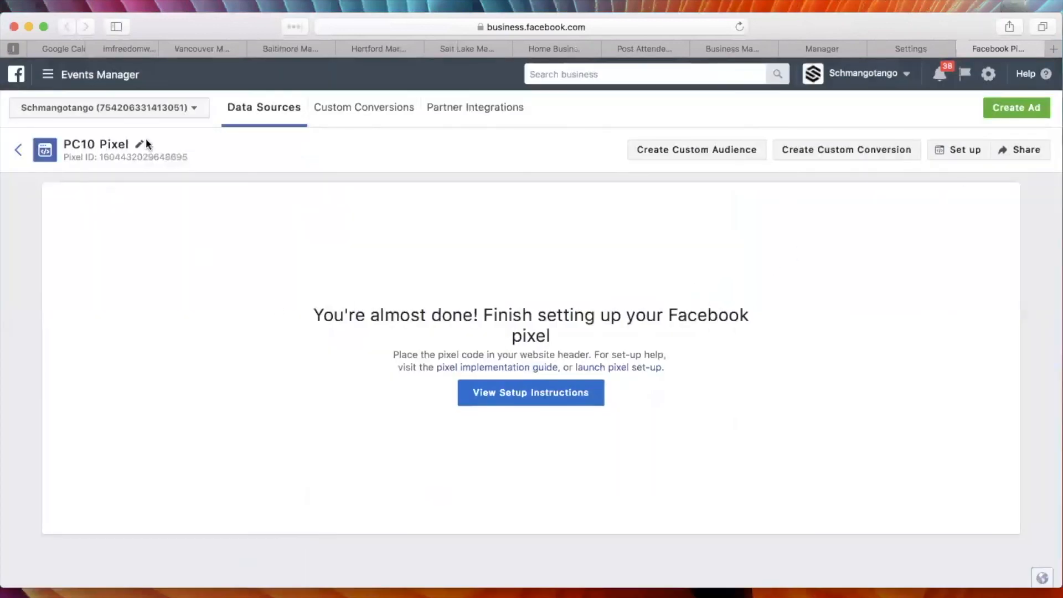
Open Ads Manager for the PC10 account, look over its campaigns and close the Facebook business tabs.
{"action": "left_click", "coordinate": [65, 74]}
{"action": "left_click", "coordinate": [45, 155]}
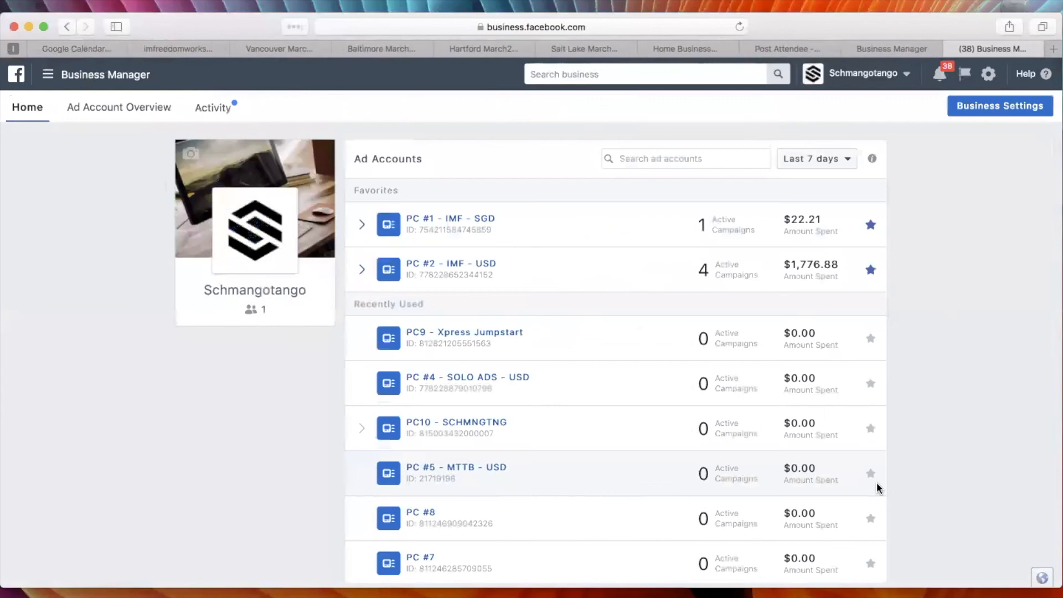
{"action": "key", "text": "super+w"}
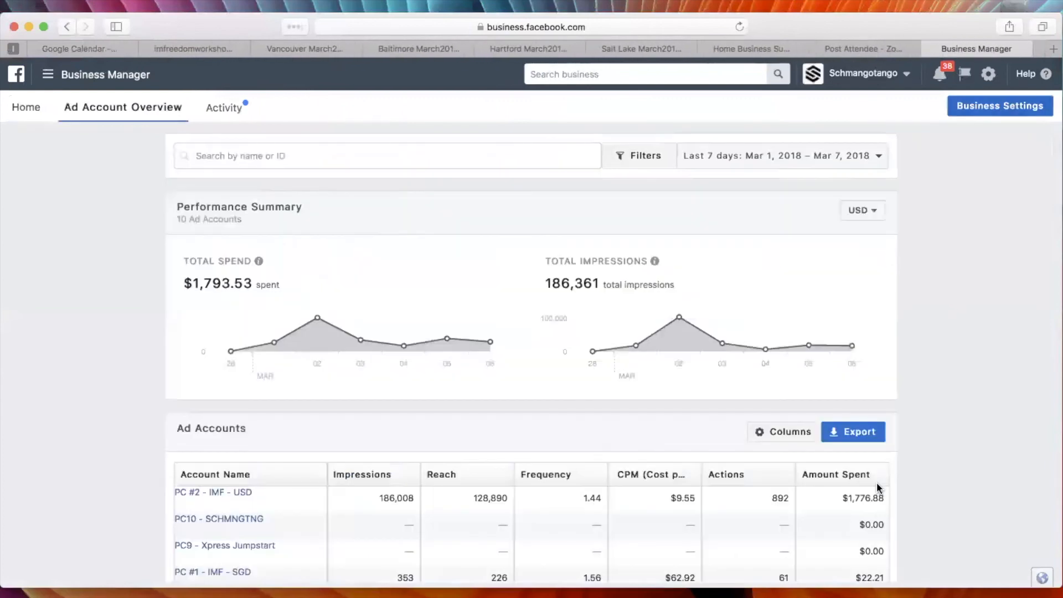
{"action": "key", "text": "super+w"}
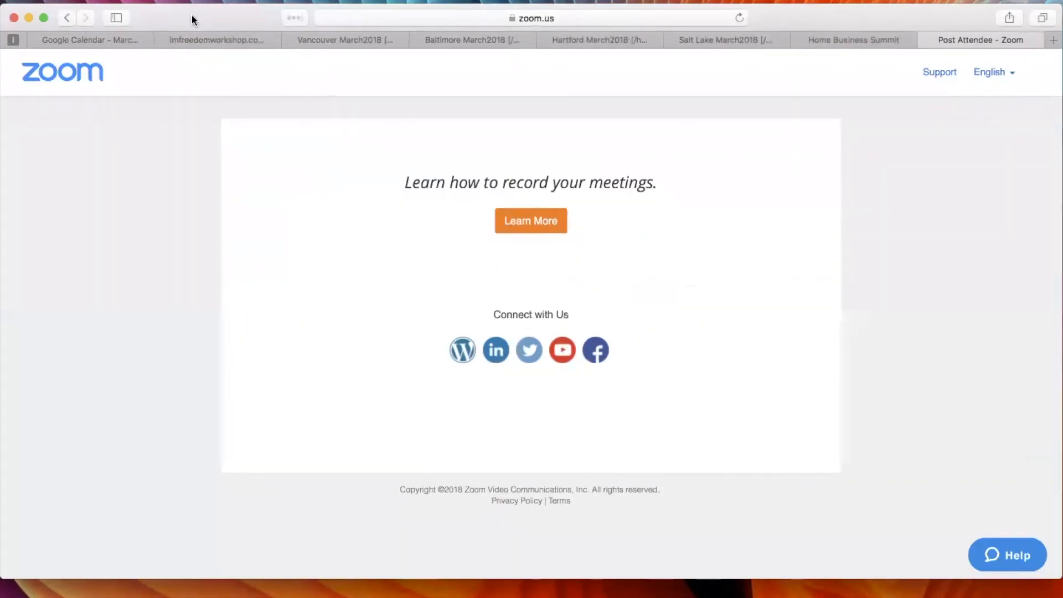
Switch to Keynote and review the Facebook Business Manager slide's checklist, highlighting words in the account, ad accounts and profile admin items.
{"action": "key", "text": "super+Tab"}
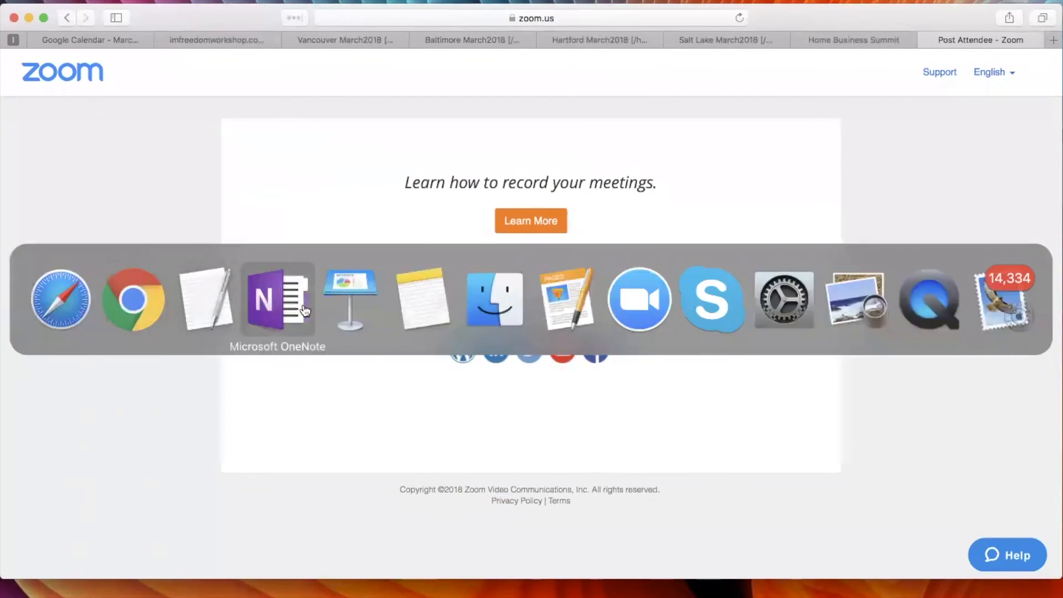
{"action": "left_click", "coordinate": [348, 289]}
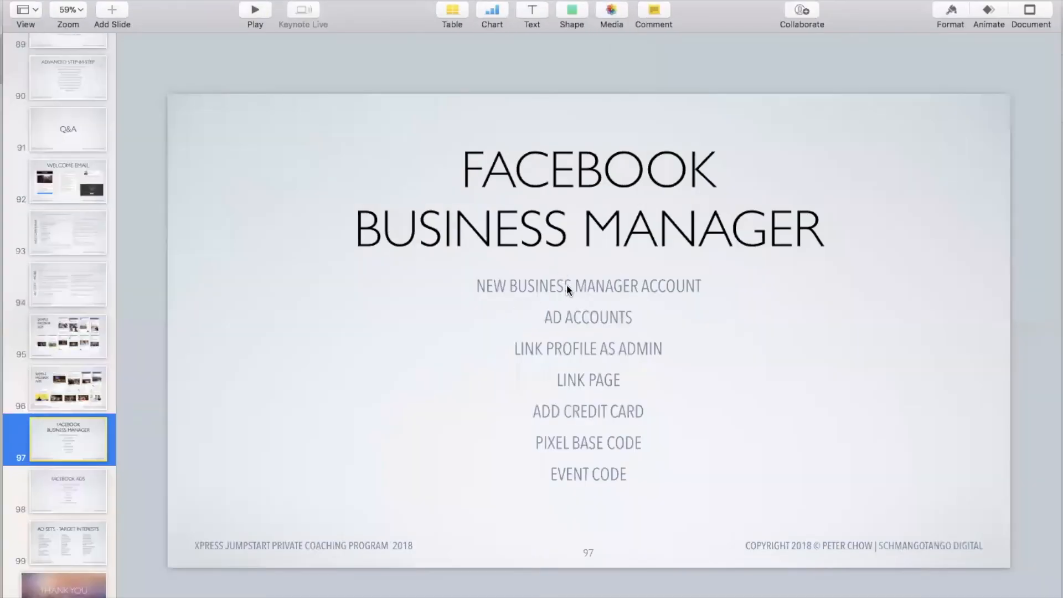
{"action": "double_click", "coordinate": [646, 288]}
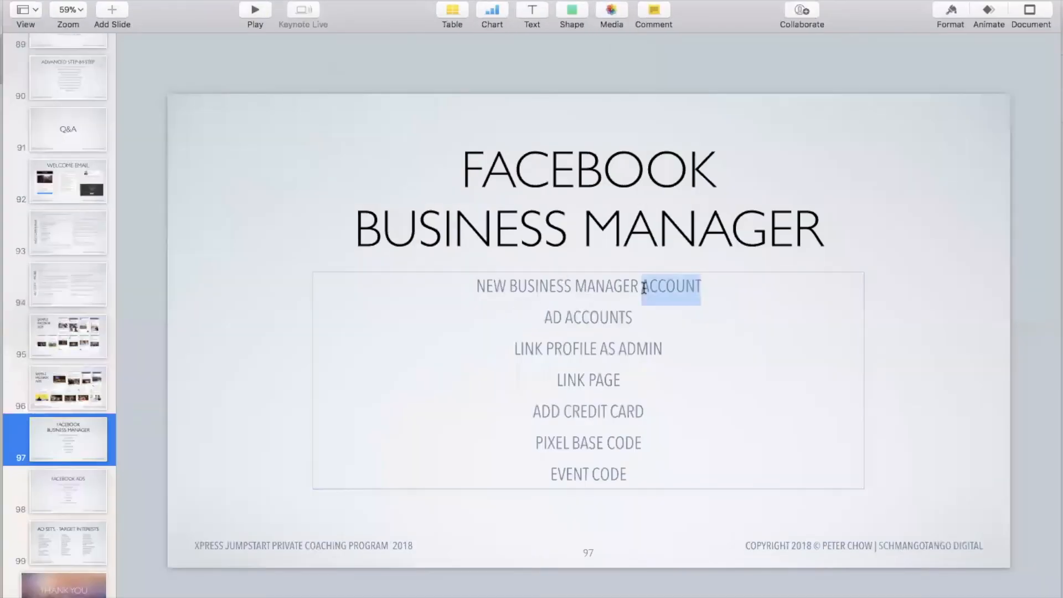
{"action": "double_click", "coordinate": [592, 318]}
{"action": "double_click", "coordinate": [638, 347]}
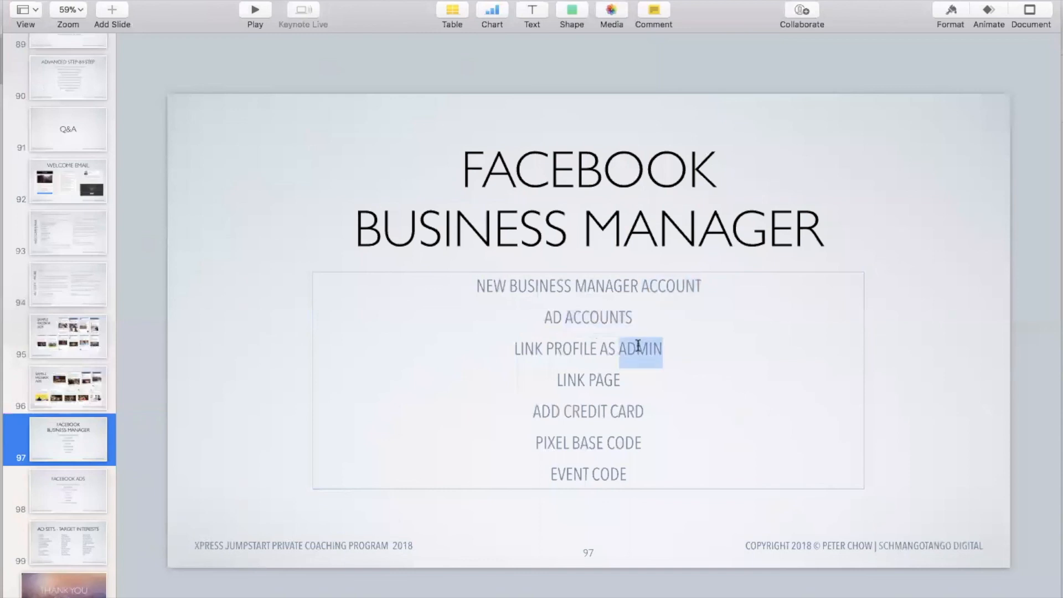